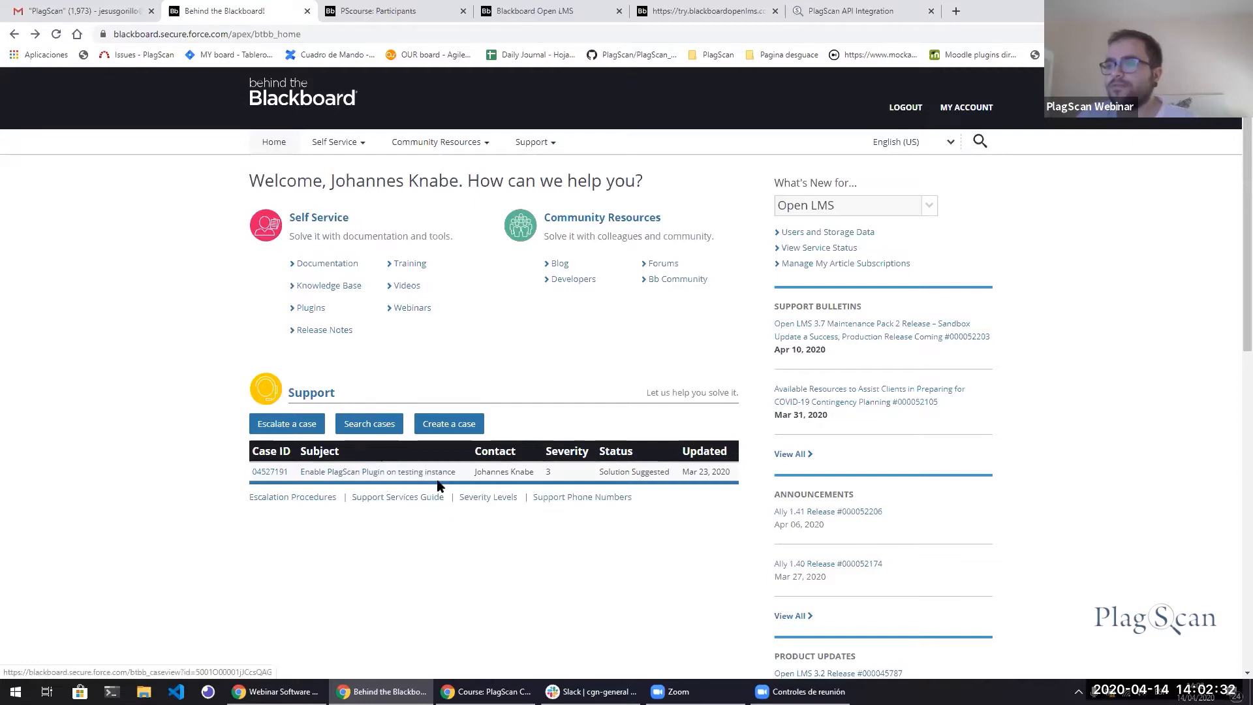
Switch to the Open LMS demo site, open its administration menu, and view the plagiarism plugin entries with the chat notice dismissed.
scroll(369, 470, down, 1)
scroll(456, 294, up, 1)
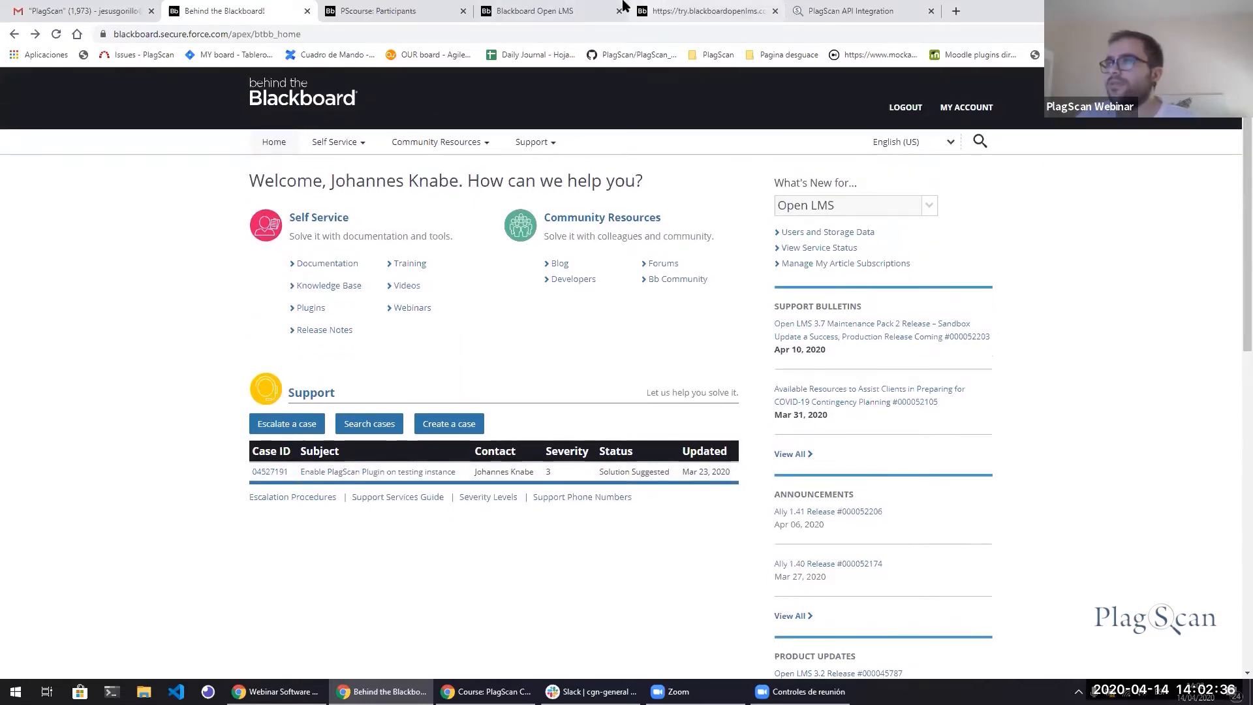
click(600, 11)
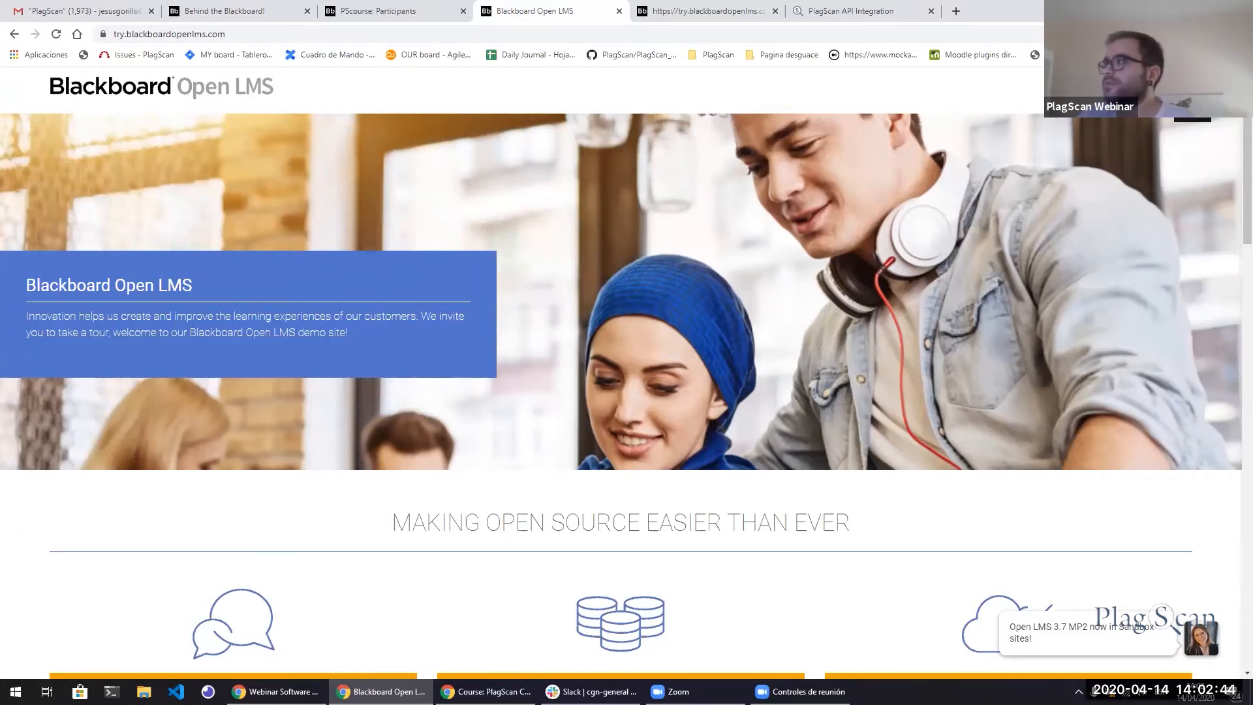
click(1192, 118)
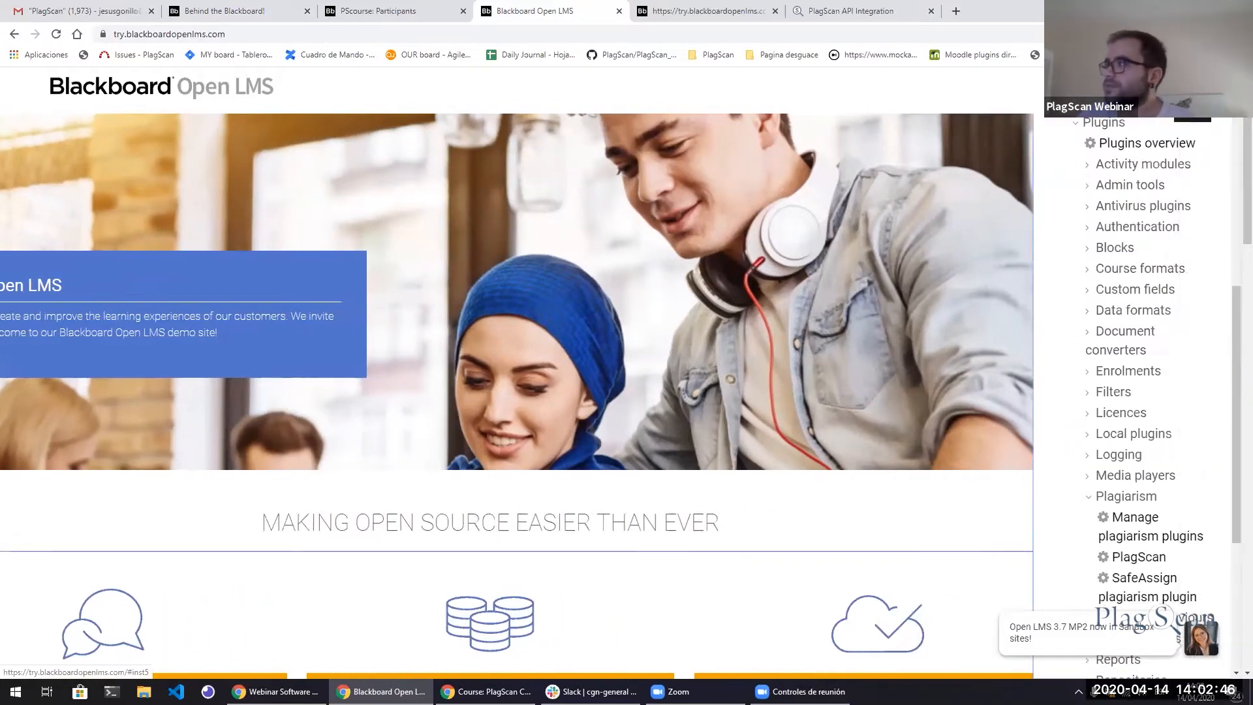
scroll(1146, 248, down, 7)
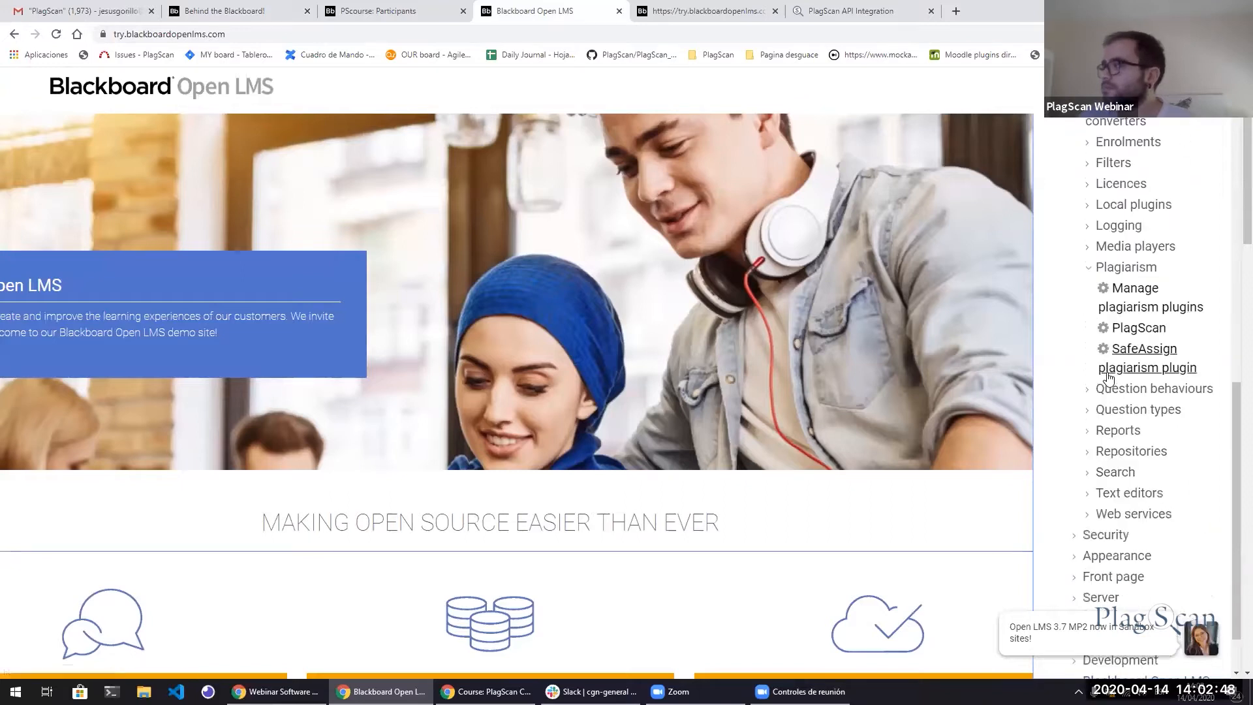
scroll(1135, 568, up, 1)
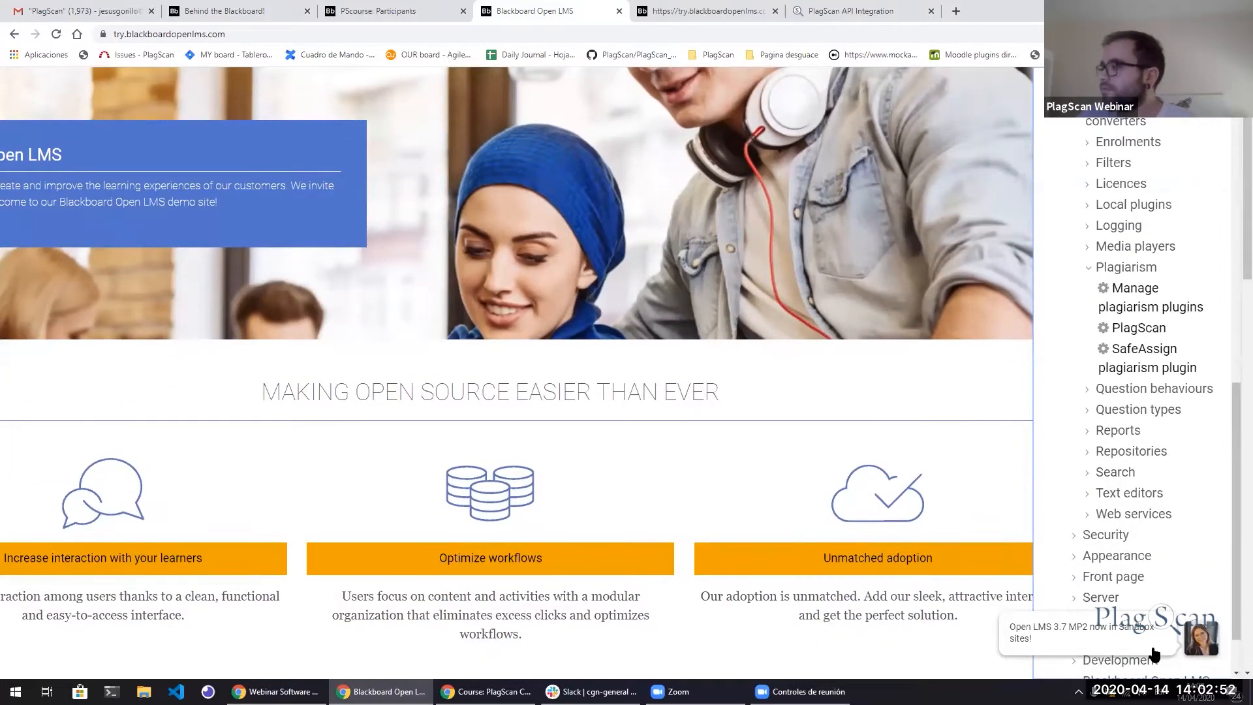
scroll(1116, 633, down, 2)
scroll(1114, 554, down, 1)
mouse_move(1065, 646)
click(984, 625)
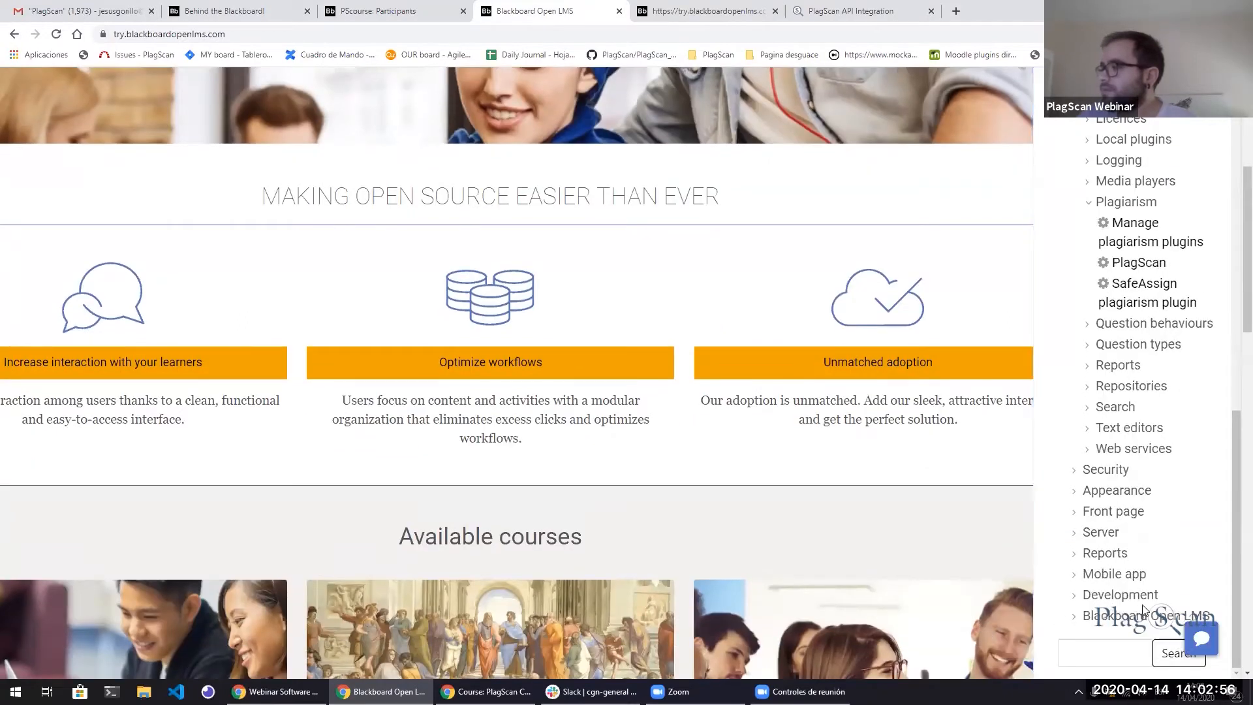
Collapse and re-expand Site administration, and locate the PlagScan entry under Plugins and Plagiarism.
scroll(1109, 496, up, 2)
scroll(1104, 455, up, 8)
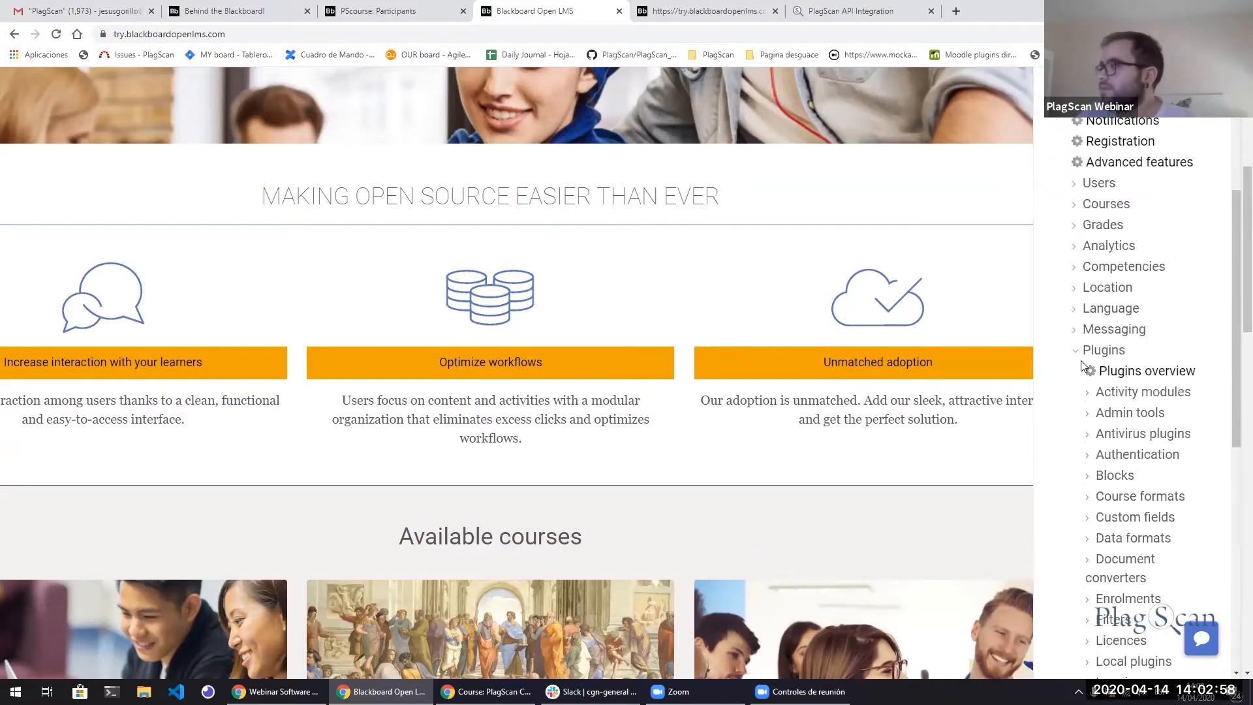
click(1070, 230)
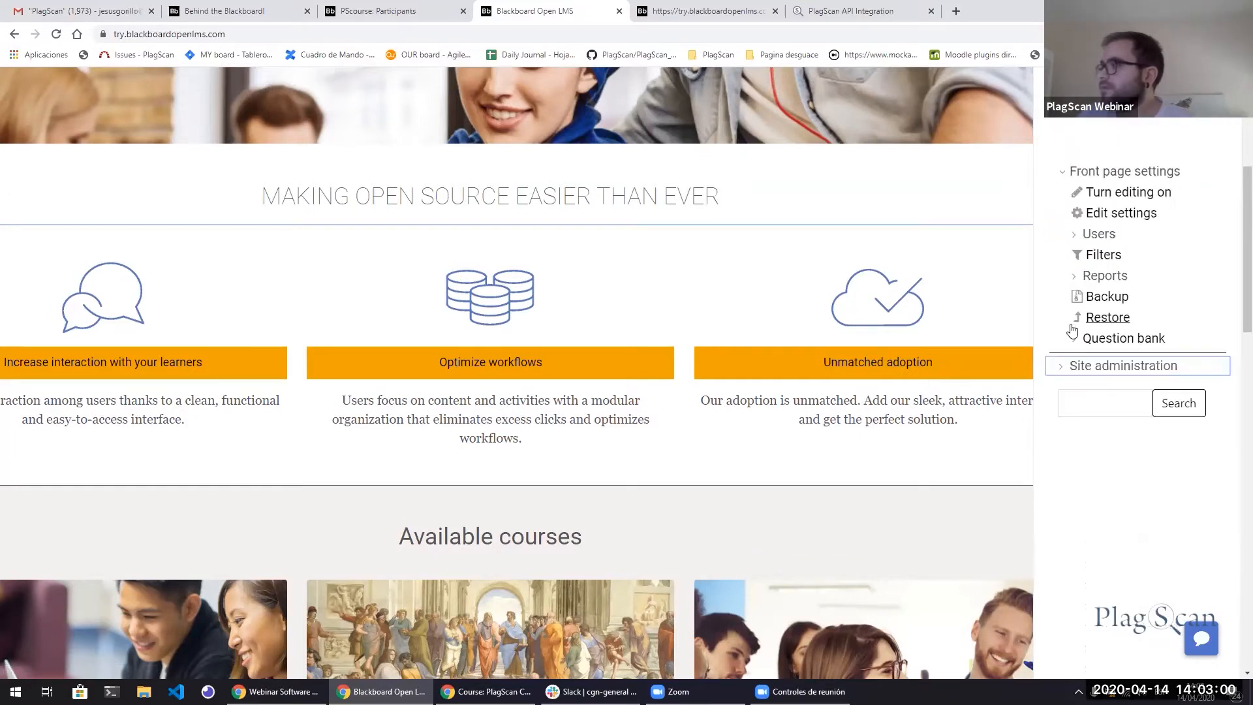
click(1060, 370)
scroll(1083, 346, down, 5)
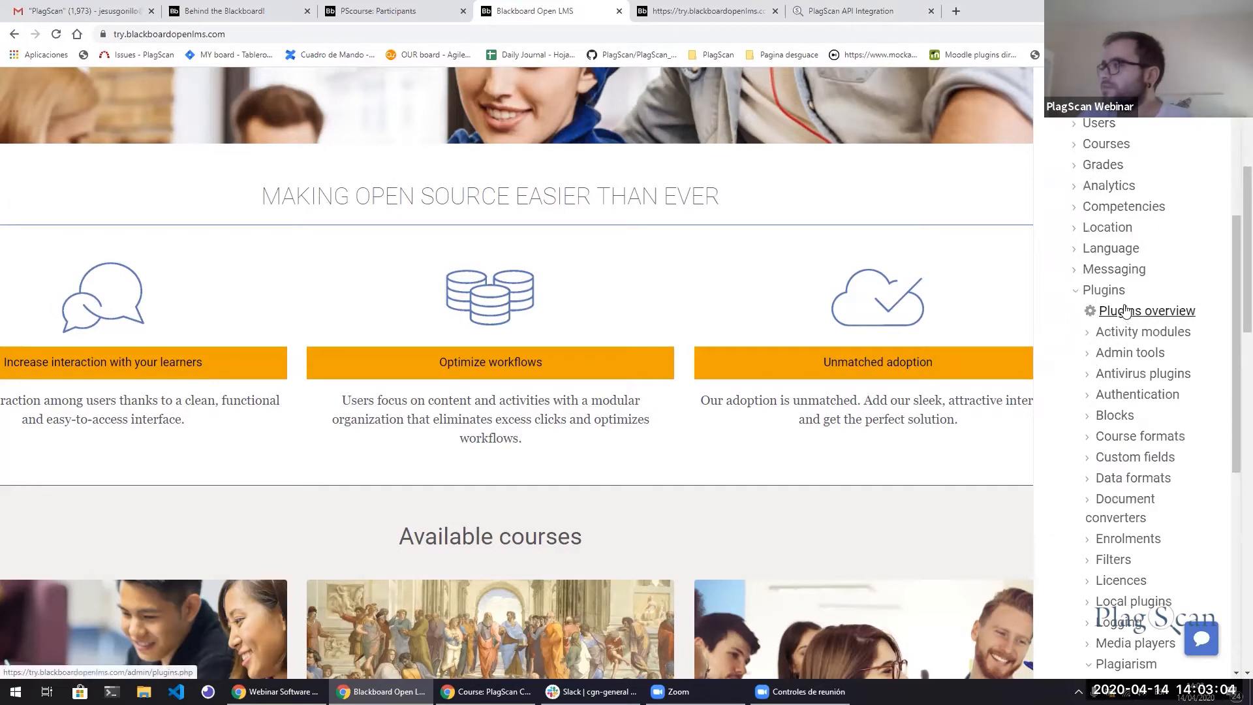
scroll(1128, 313, down, 3)
scroll(1107, 409, down, 1)
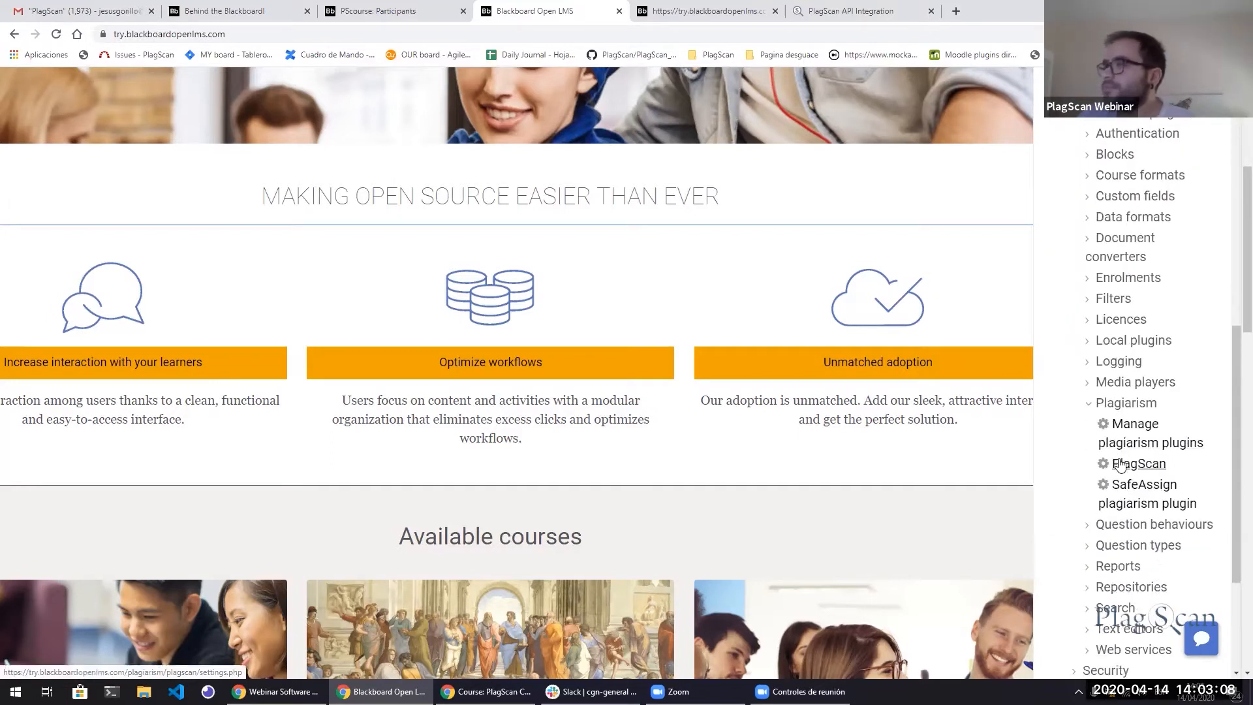
Examine the PlagScan plugin settings page, including its activation, credentials, report language, email policy, comparison sources and document options.
click(710, 16)
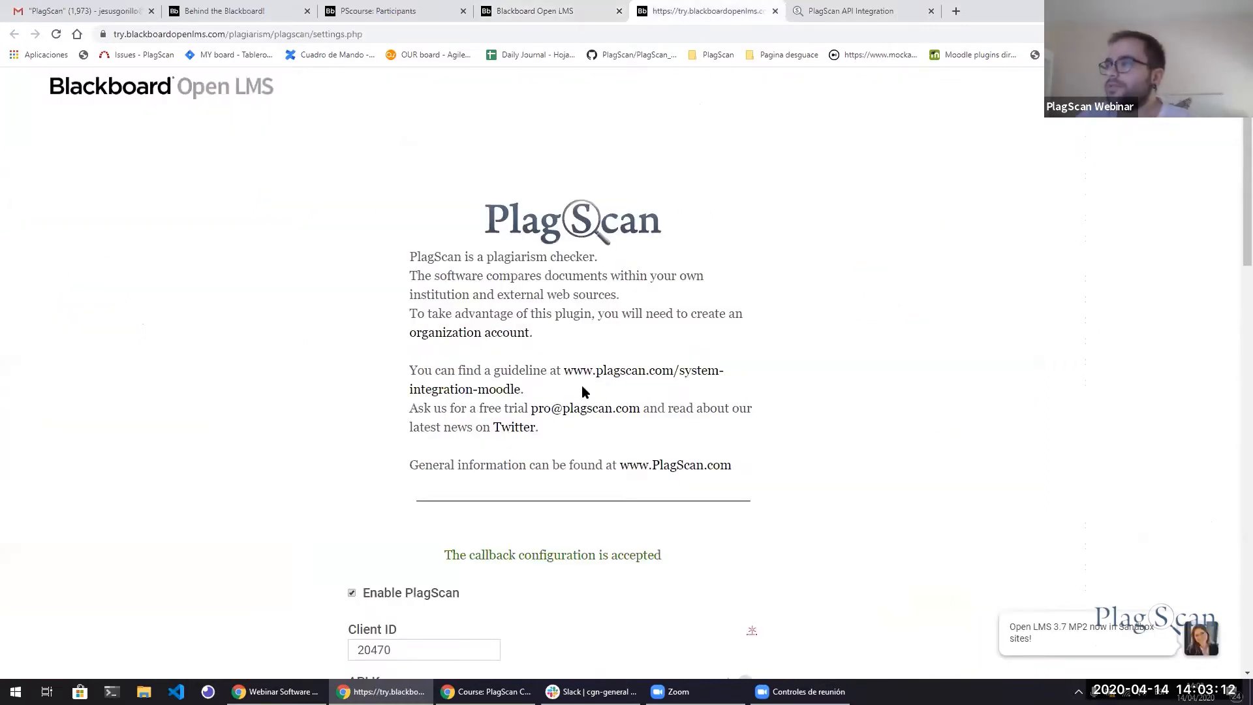
scroll(484, 317, down, 3)
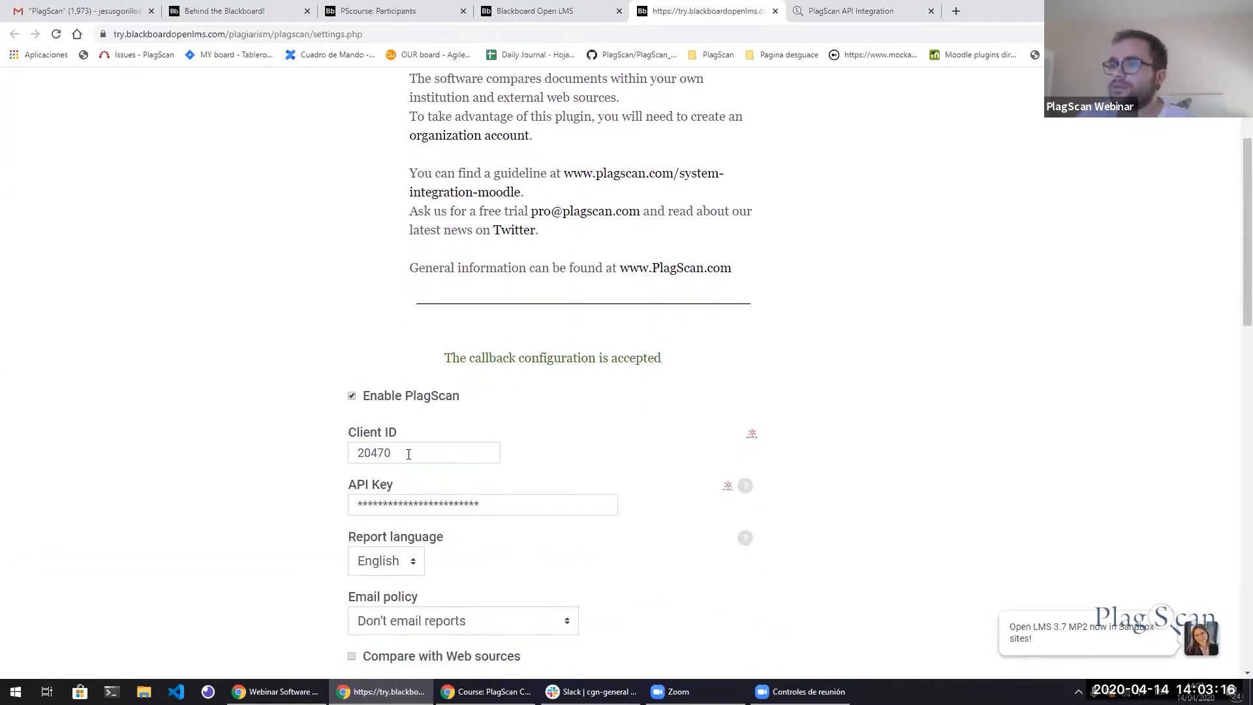
scroll(404, 456, down, 2)
scroll(390, 328, up, 1)
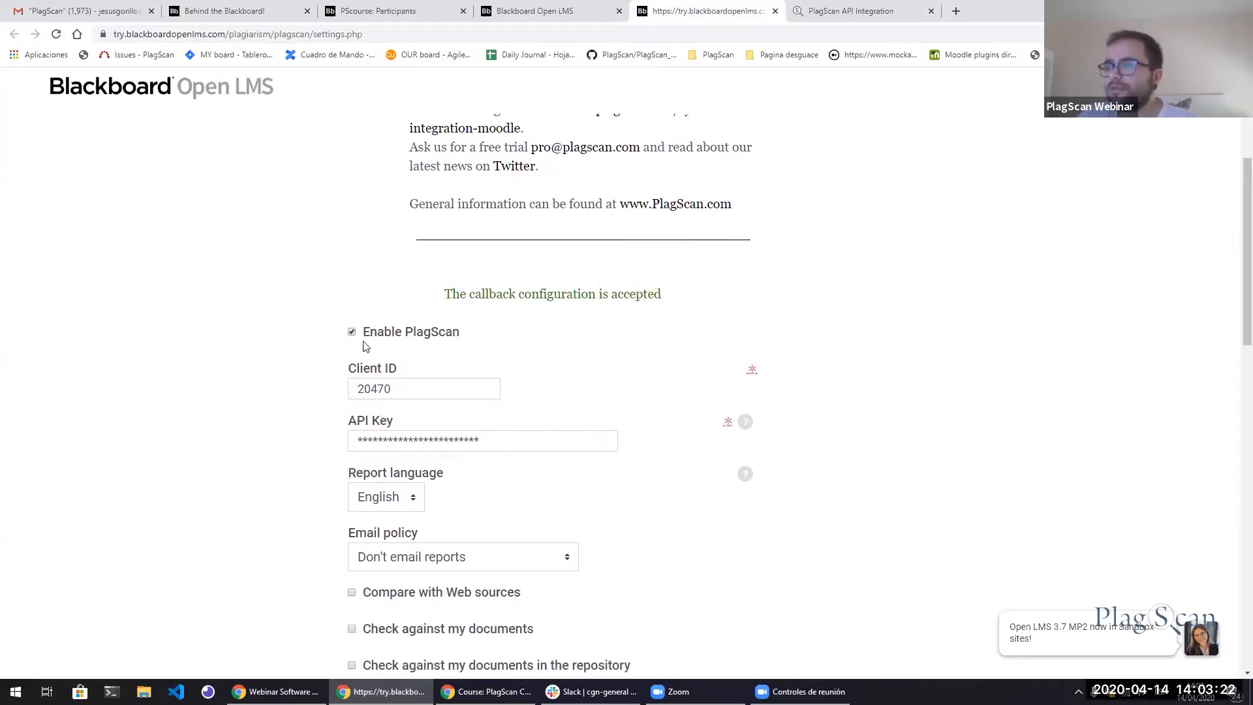
scroll(356, 319, down, 1)
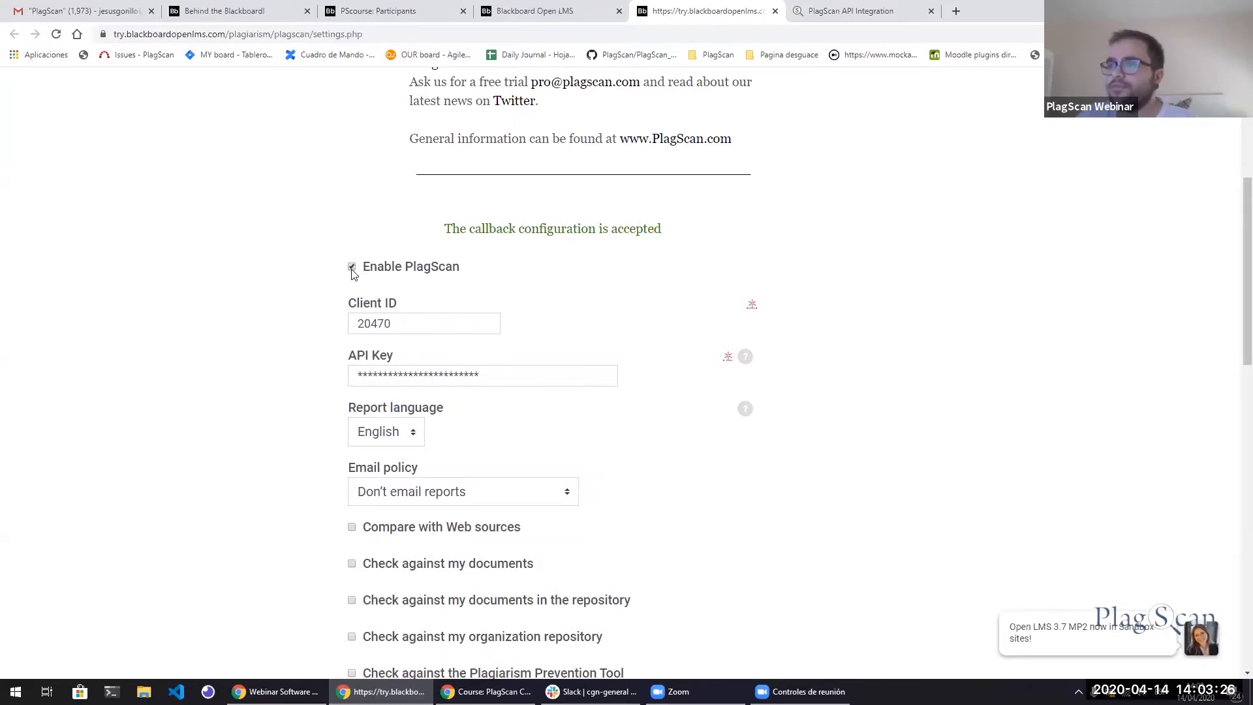
scroll(441, 333, down, 2)
scroll(455, 330, down, 2)
scroll(455, 329, up, 2)
scroll(450, 331, down, 1)
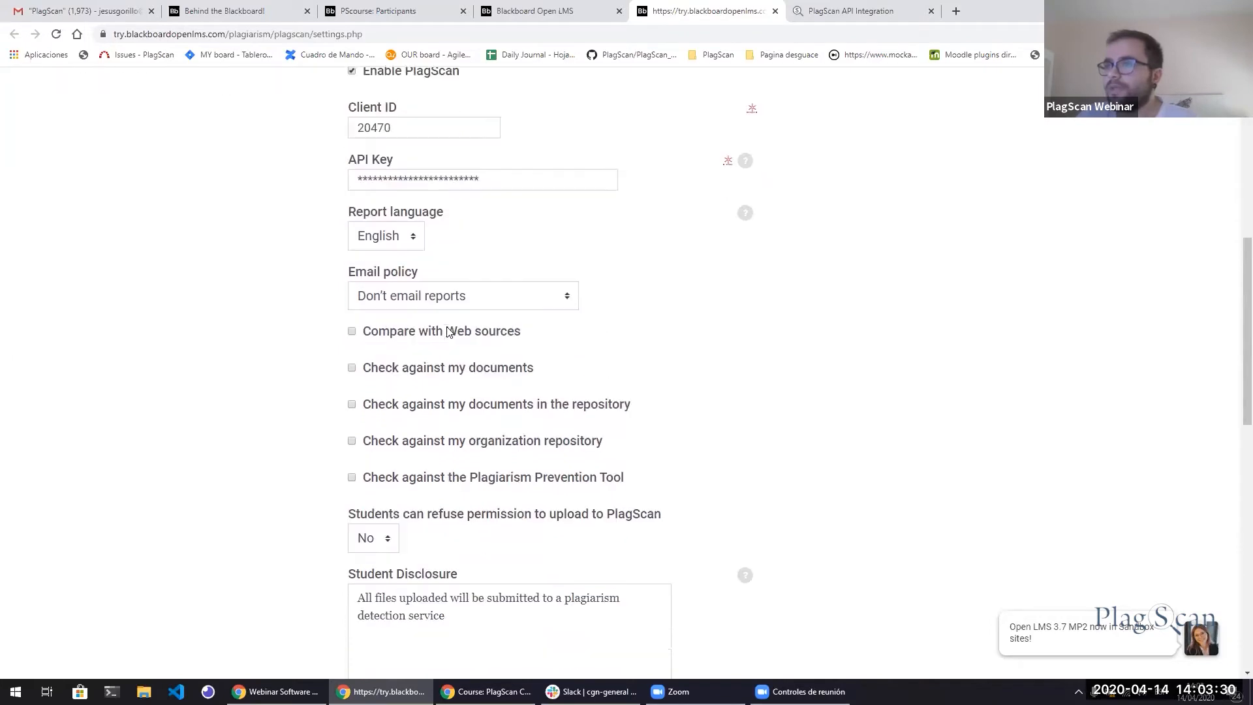
scroll(448, 330, down, 1)
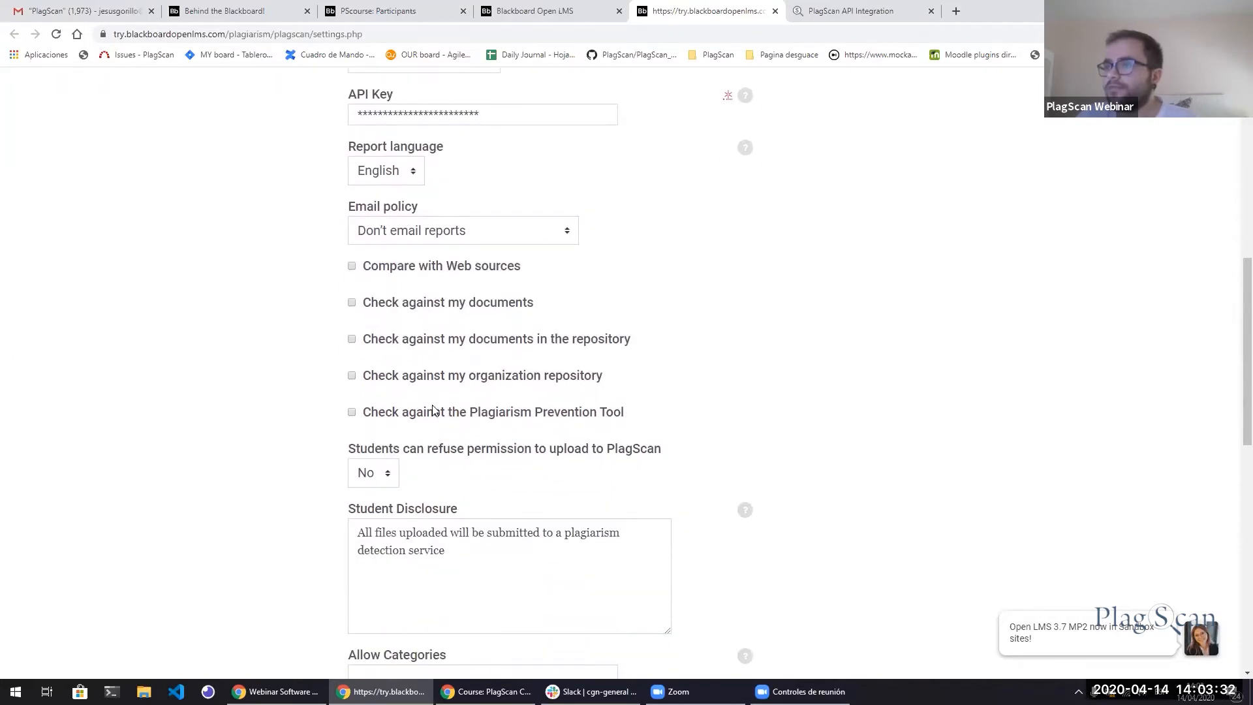
scroll(405, 409, down, 1)
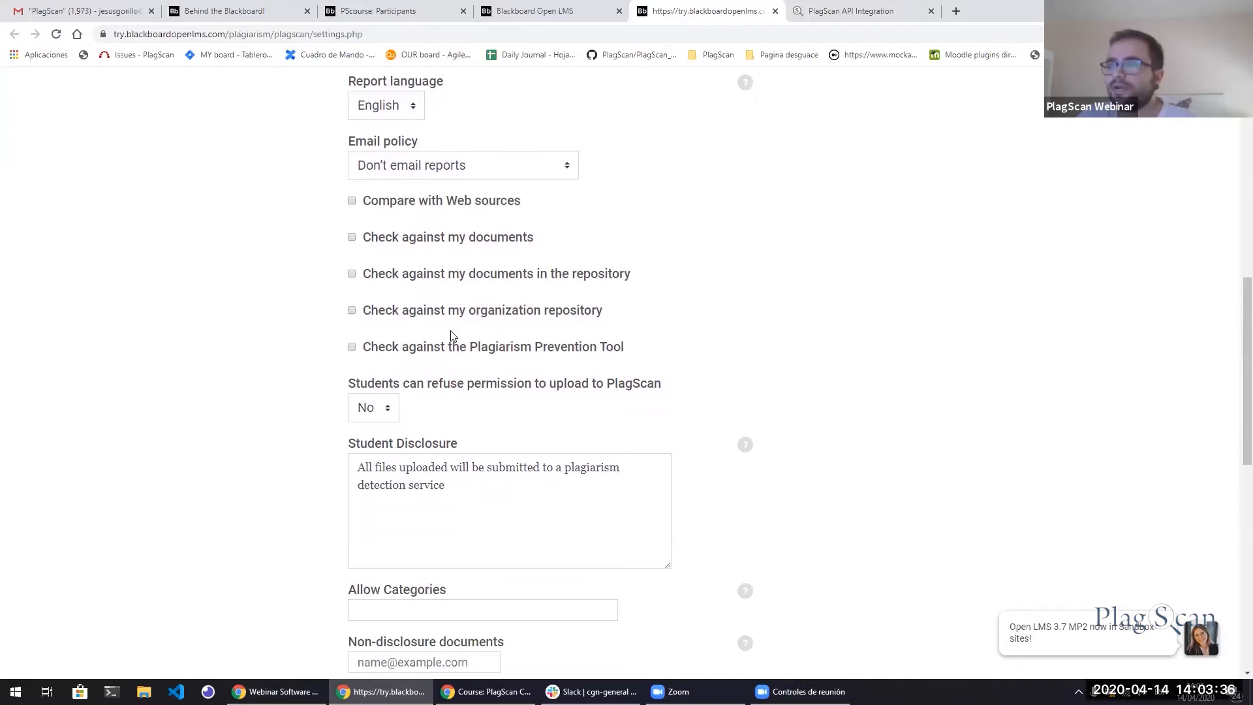
scroll(451, 335, down, 1)
scroll(450, 335, down, 3)
scroll(450, 335, down, 2)
Select Individual teacher accounts as the account type associated with uploaded files in the PlagScan settings.
click(479, 451)
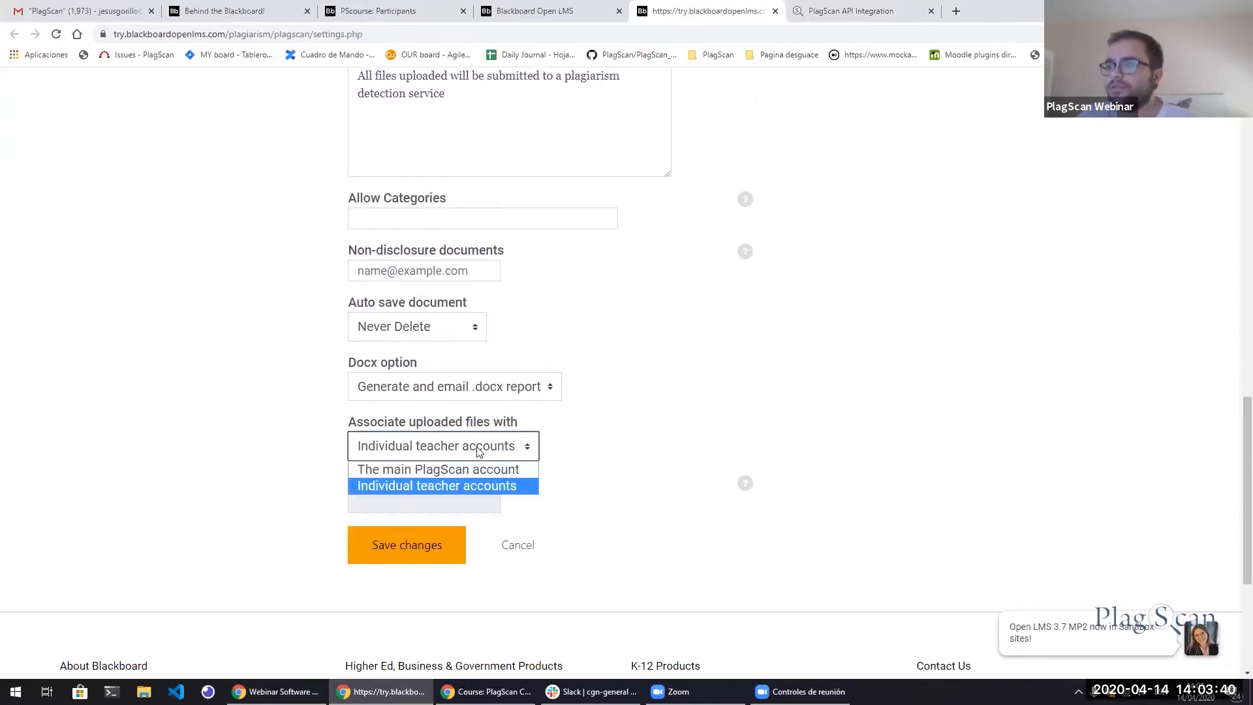
click(488, 488)
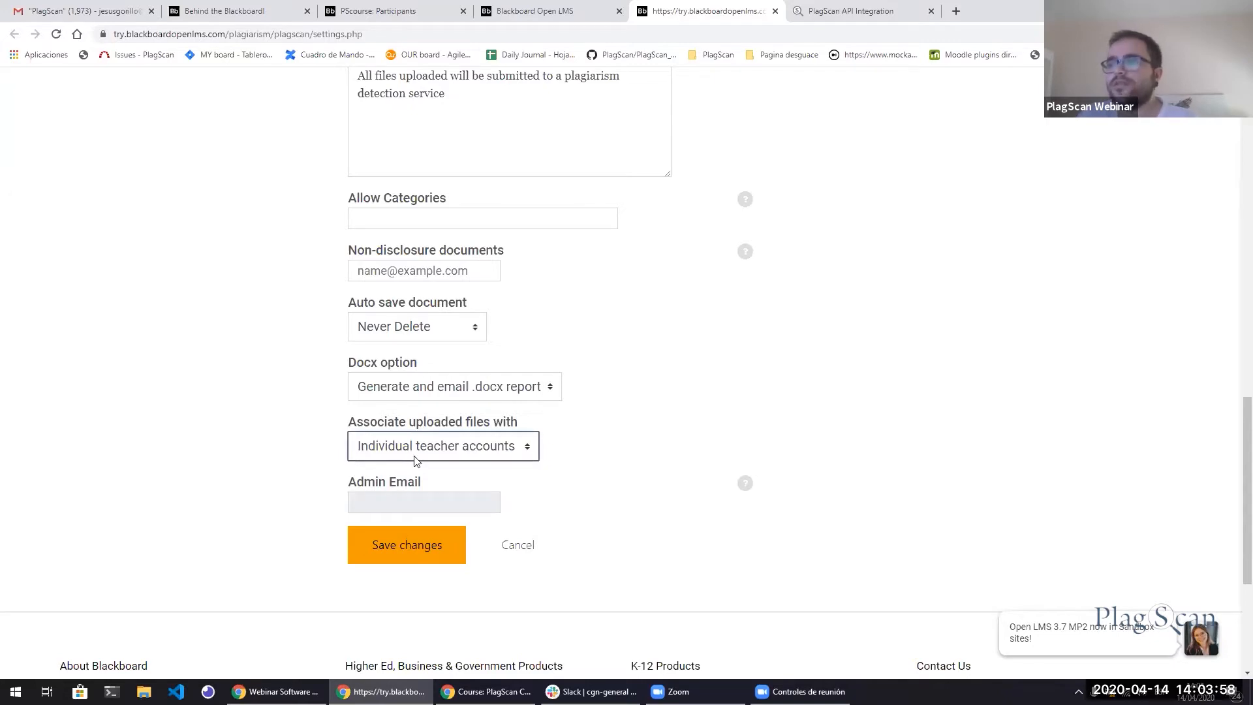
click(497, 474)
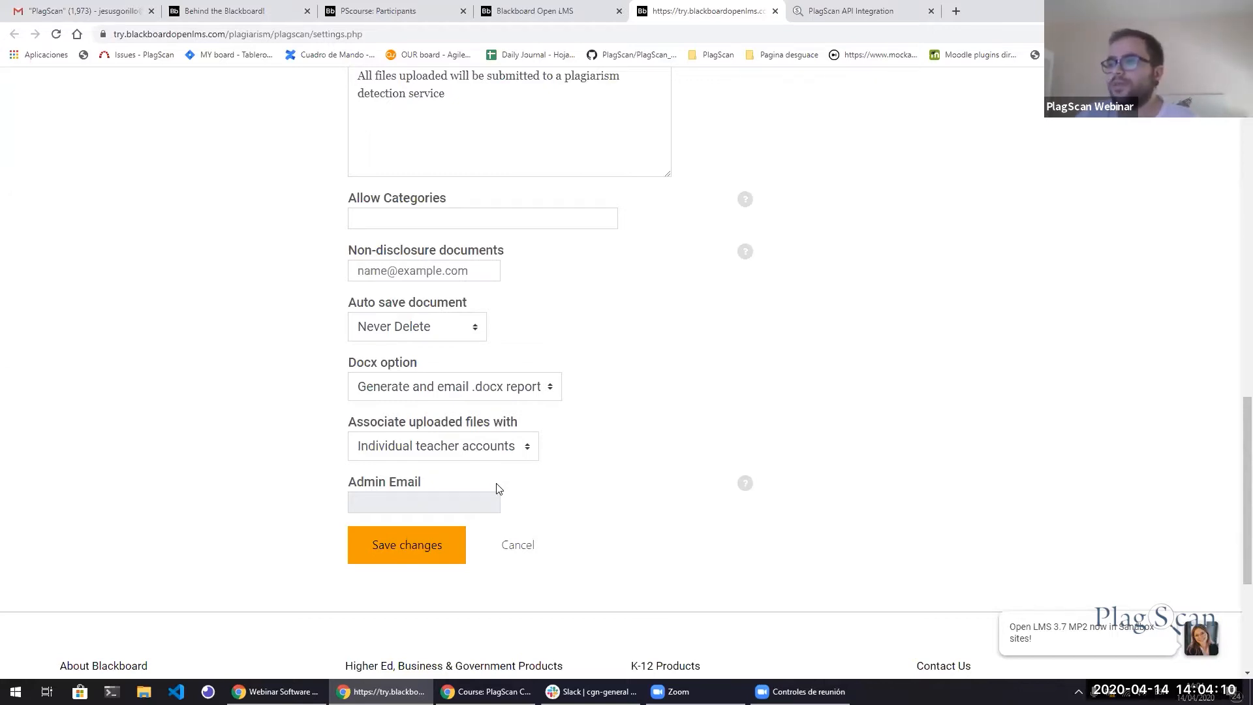
click(431, 550)
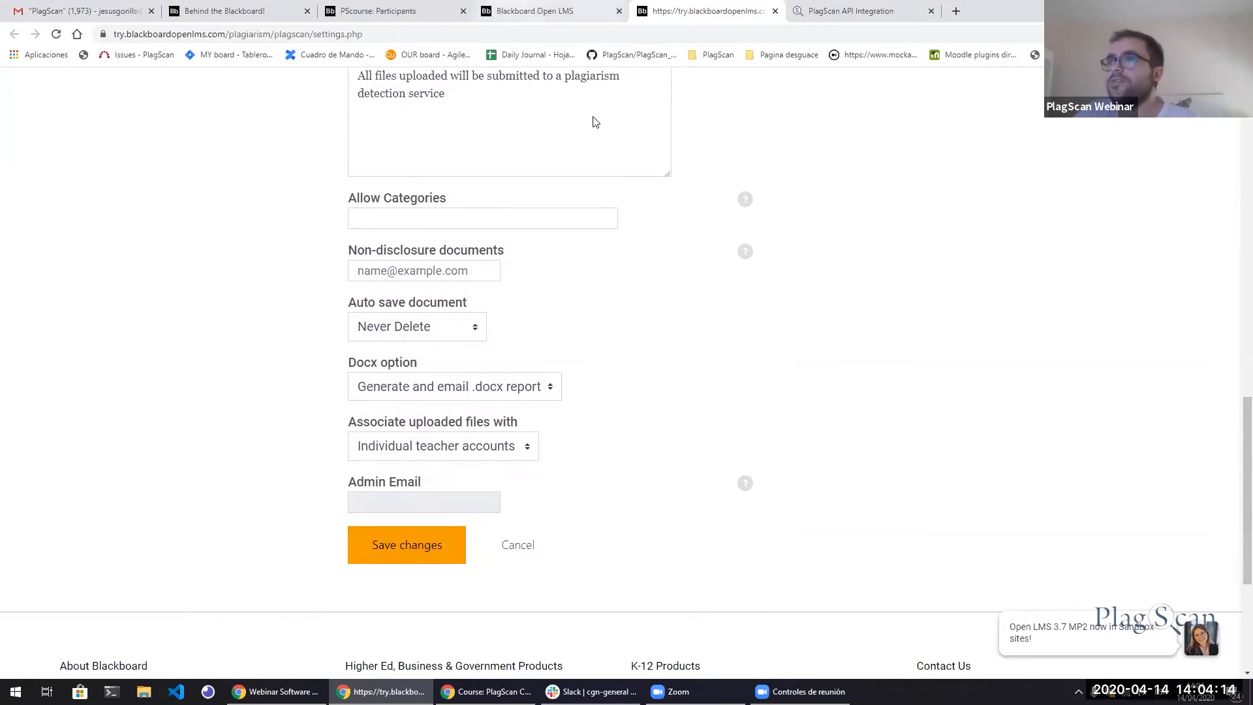
View the course participants, then open PlagScan Course from the admin user's personal course overview.
click(390, 11)
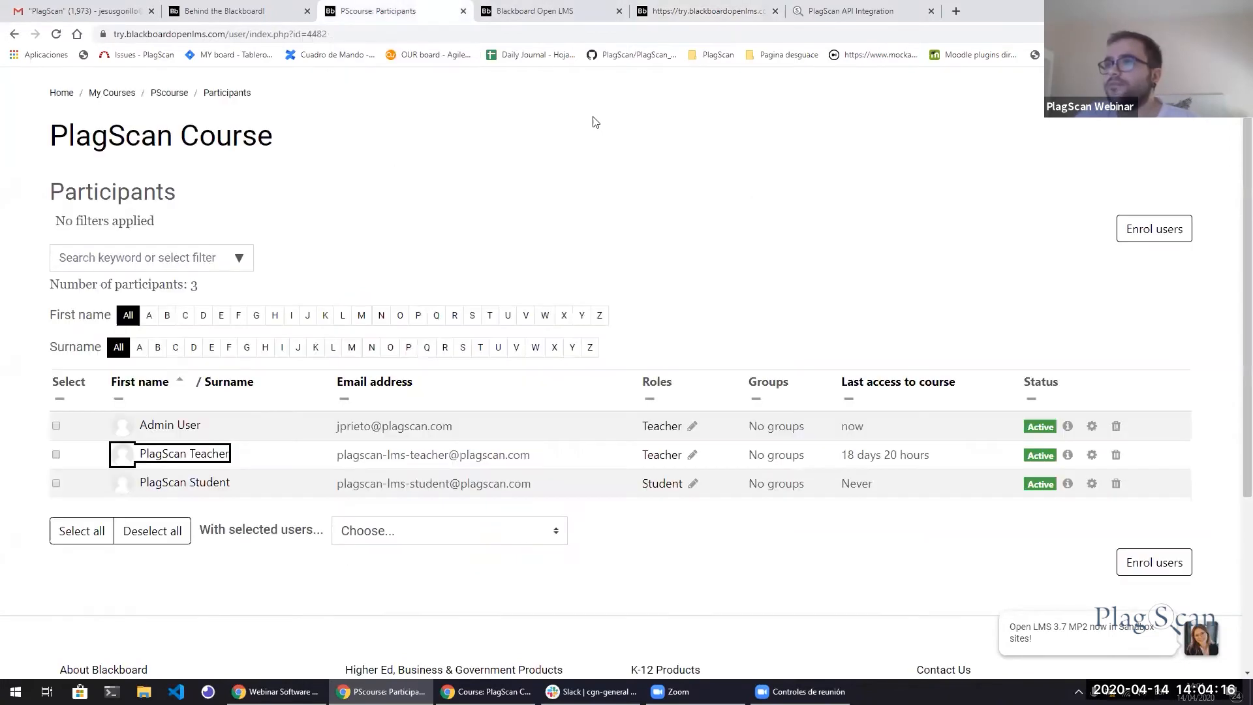
click(565, 11)
scroll(635, 296, up, 5)
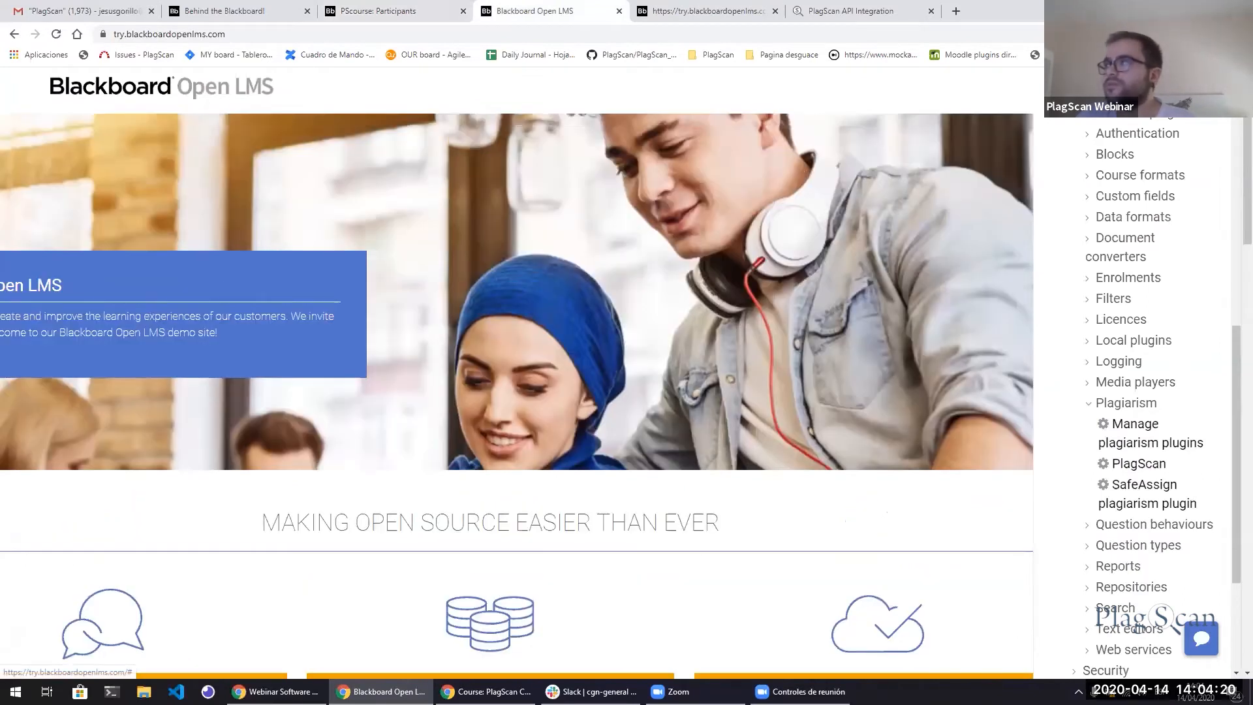
click(1143, 89)
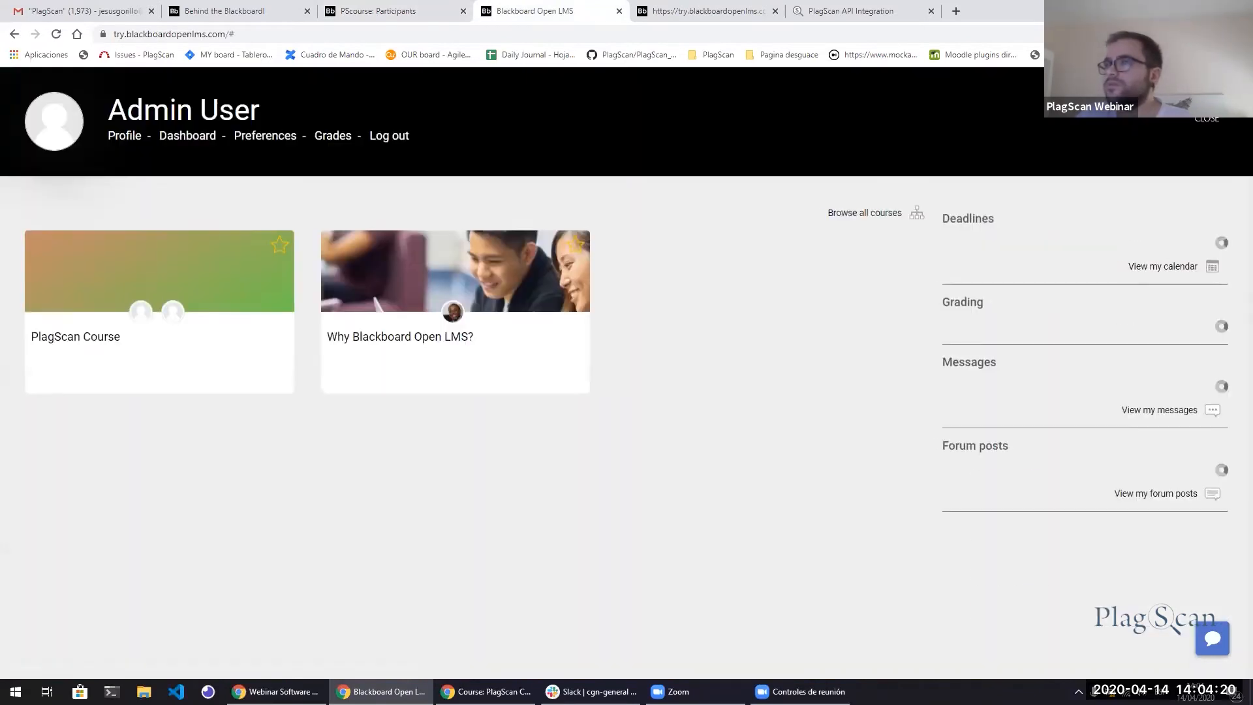
click(107, 344)
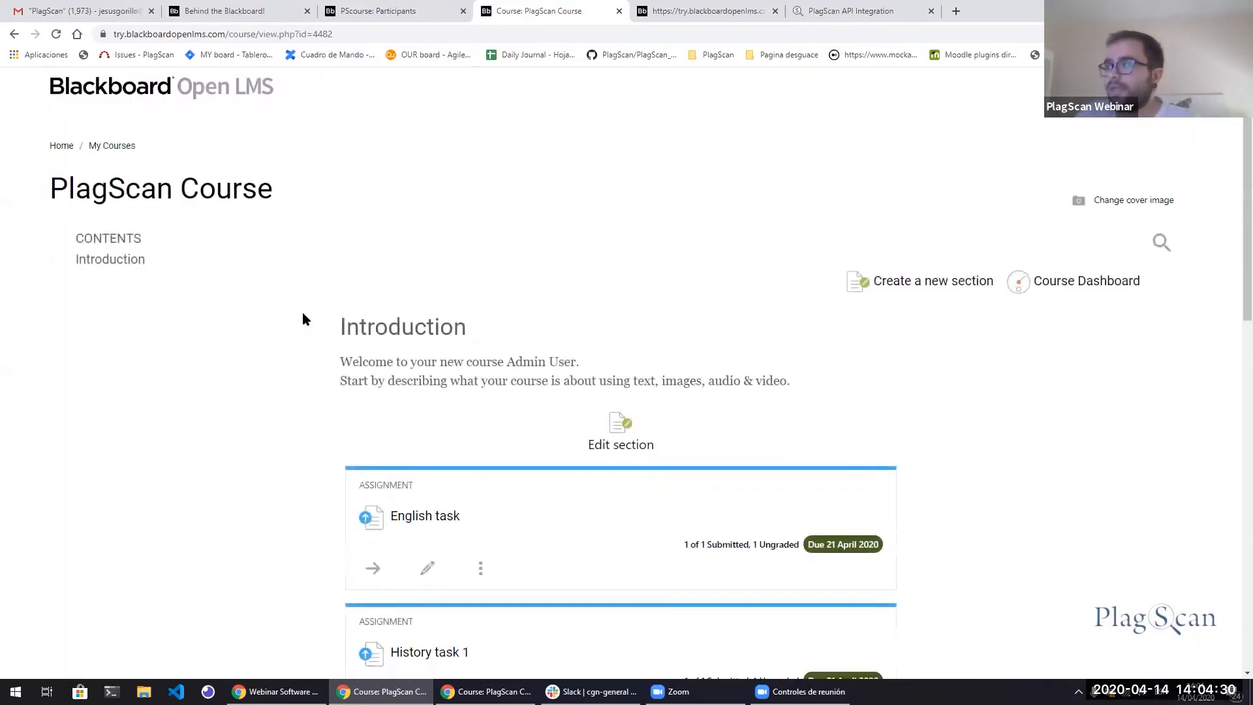
Start creating a new Assignment as a learning activity in the Introduction section of PlagScan Course.
scroll(305, 320, down, 1)
scroll(305, 317, down, 3)
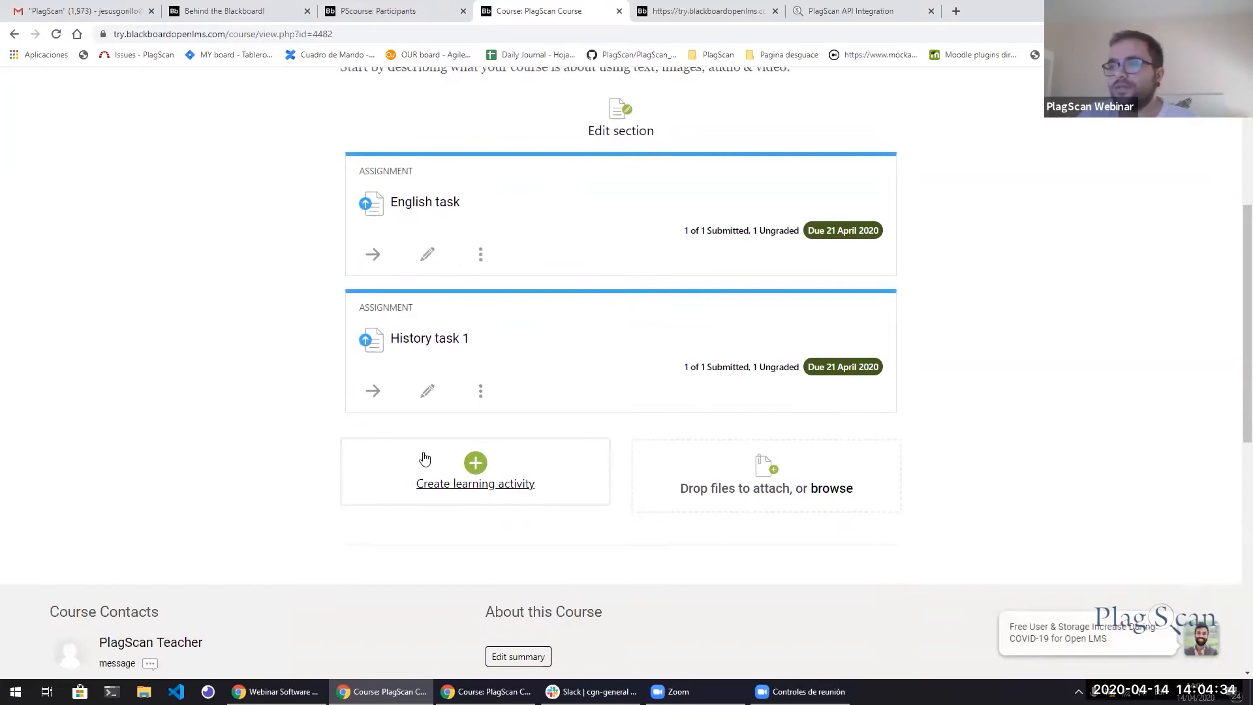
click(443, 482)
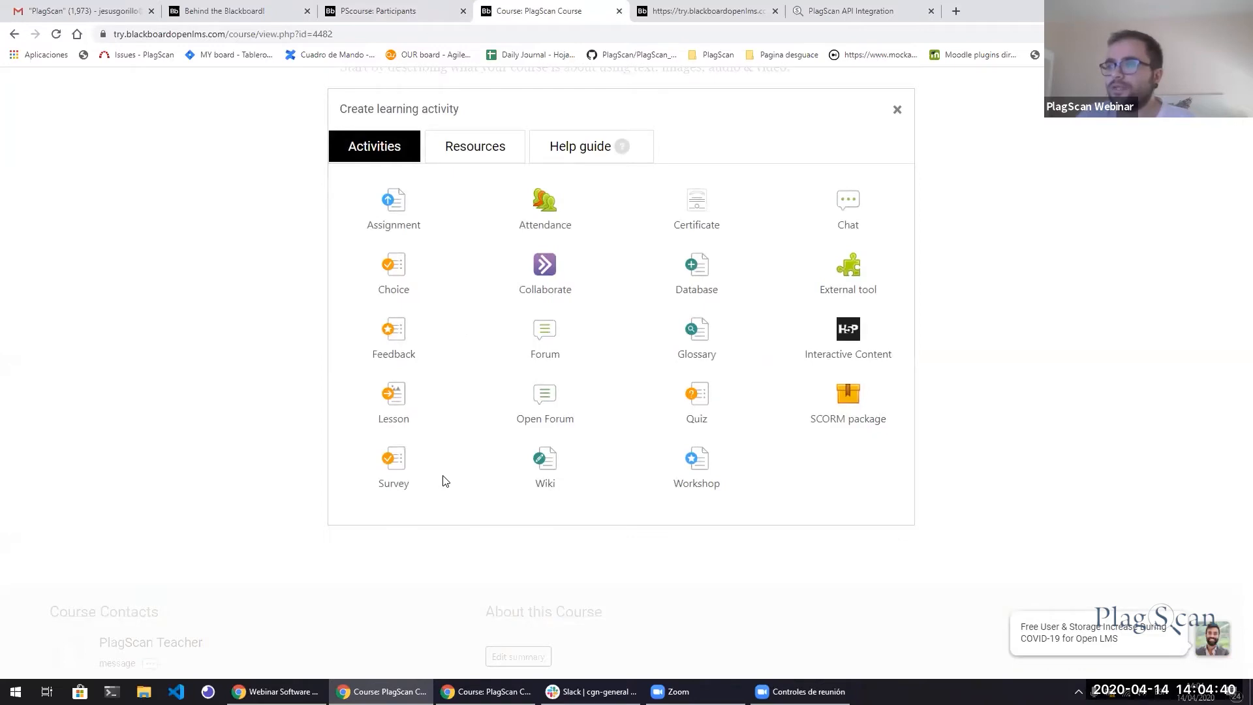
click(396, 217)
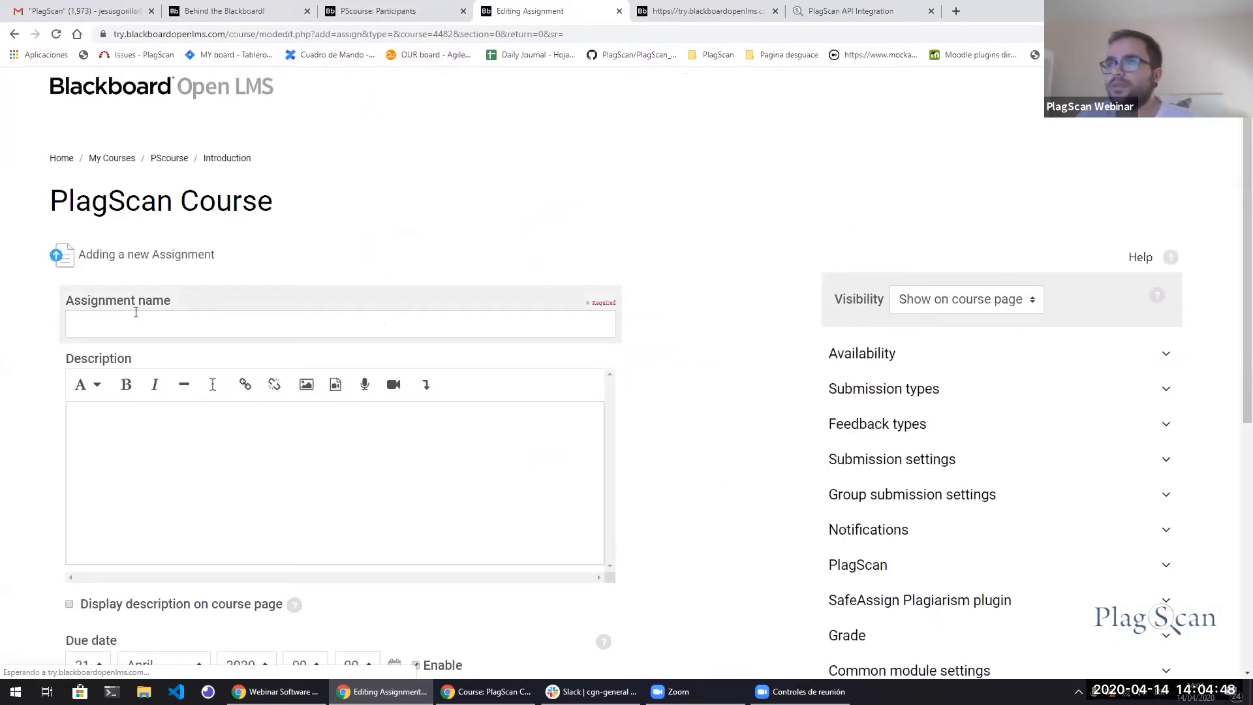
Expand the new assignment's PlagScan settings and set Enable PlagScan to Start immediately.
scroll(496, 224, down, 1)
scroll(725, 321, down, 1)
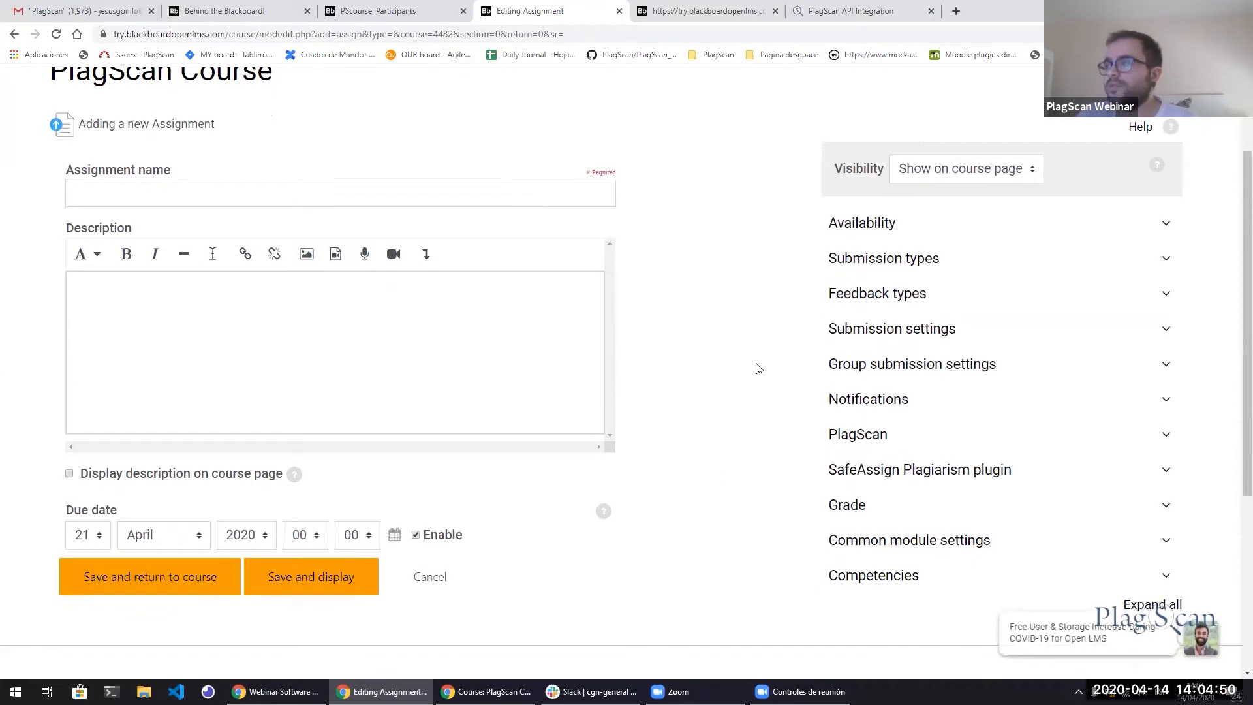
click(857, 436)
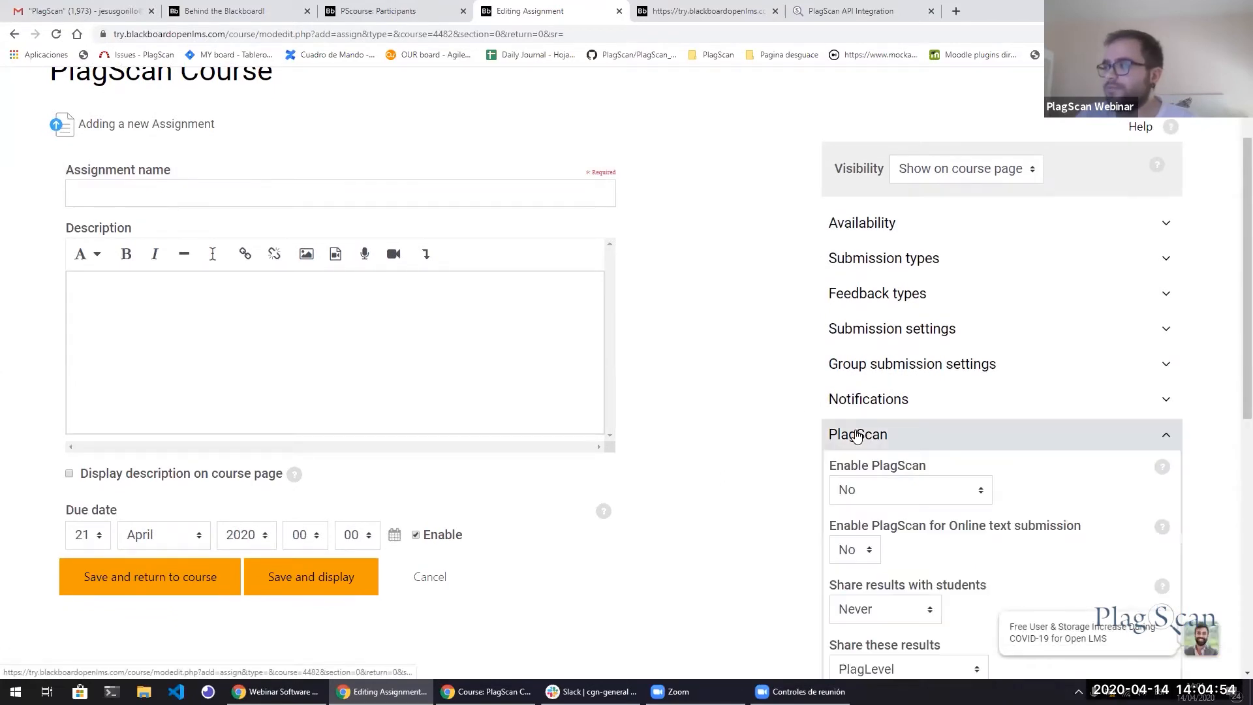
scroll(838, 359, down, 1)
scroll(895, 348, down, 1)
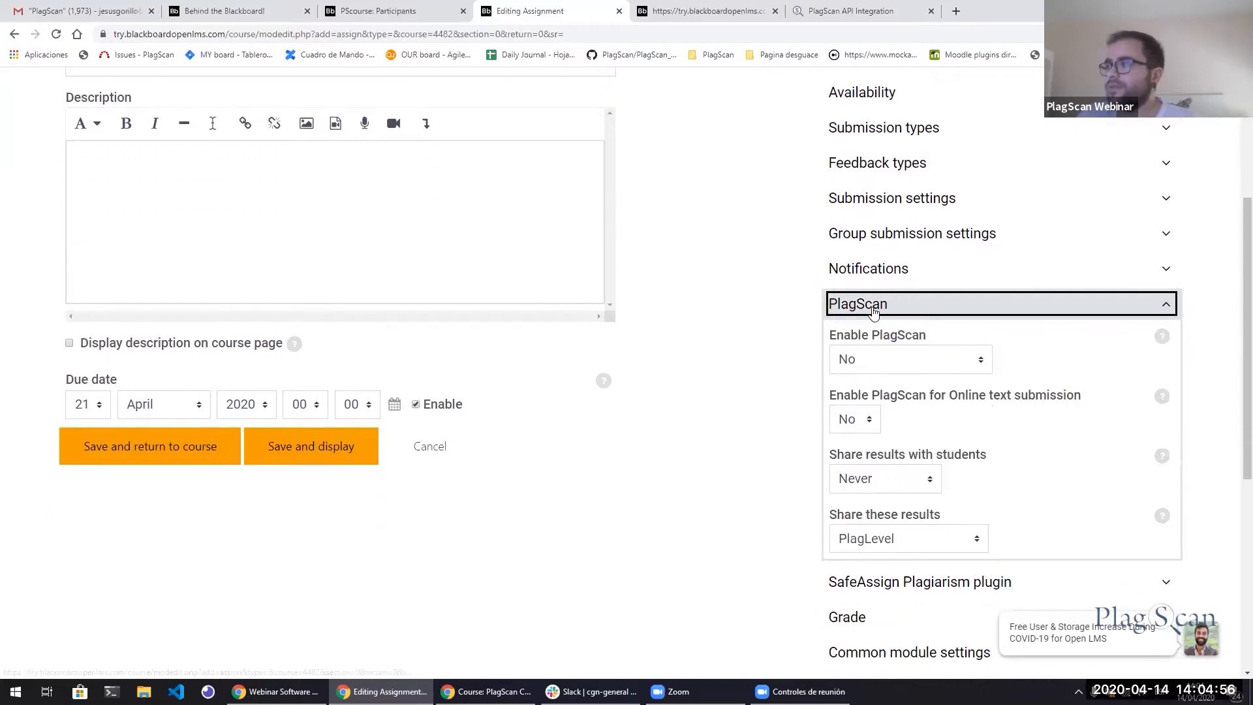
click(966, 367)
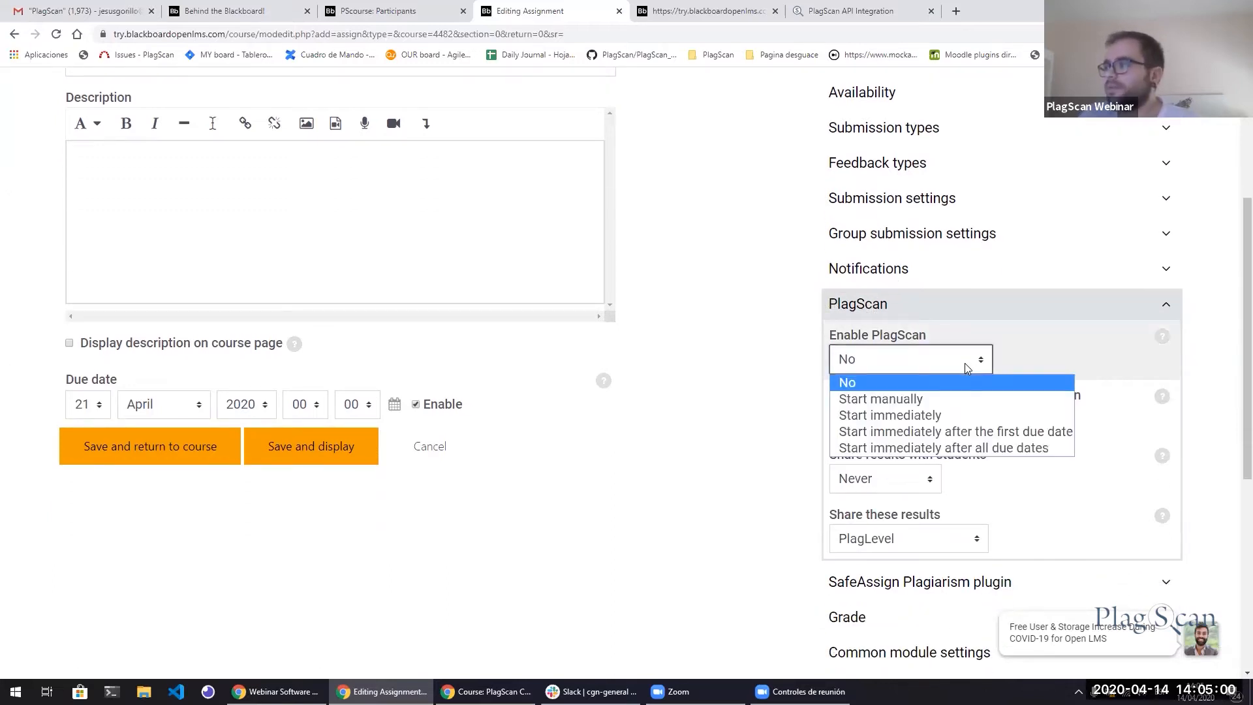
click(921, 416)
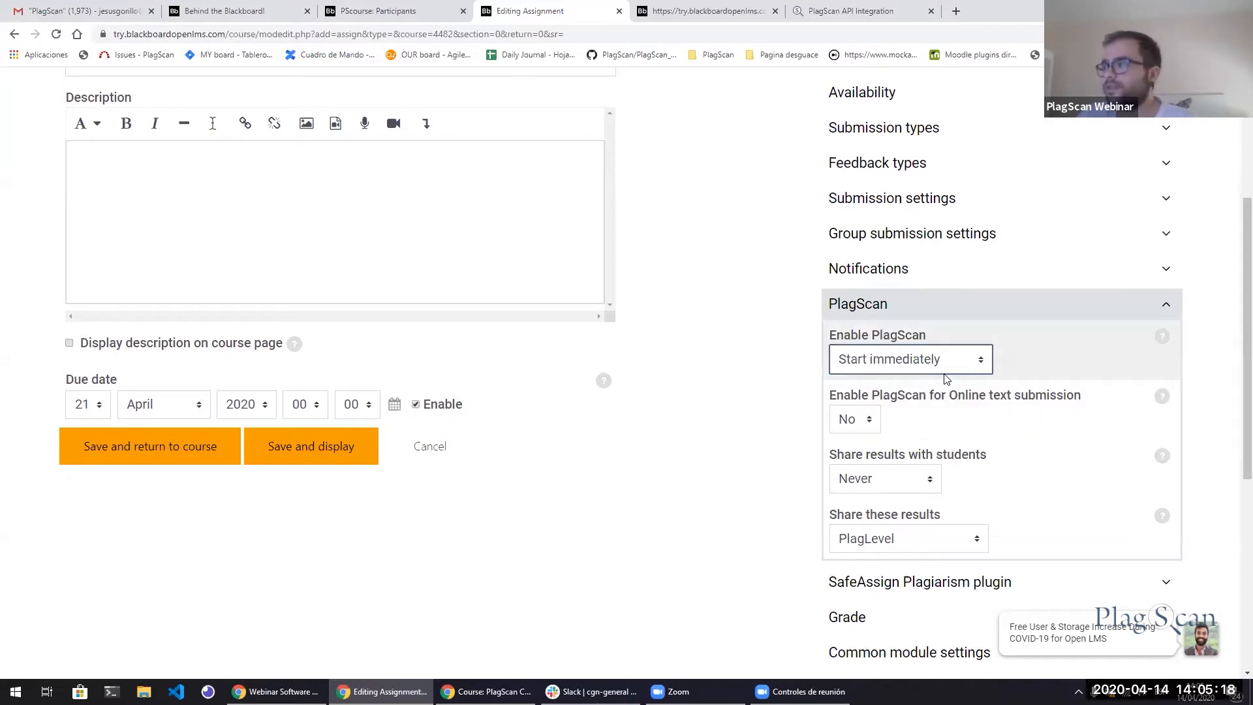
scroll(953, 426, down, 1)
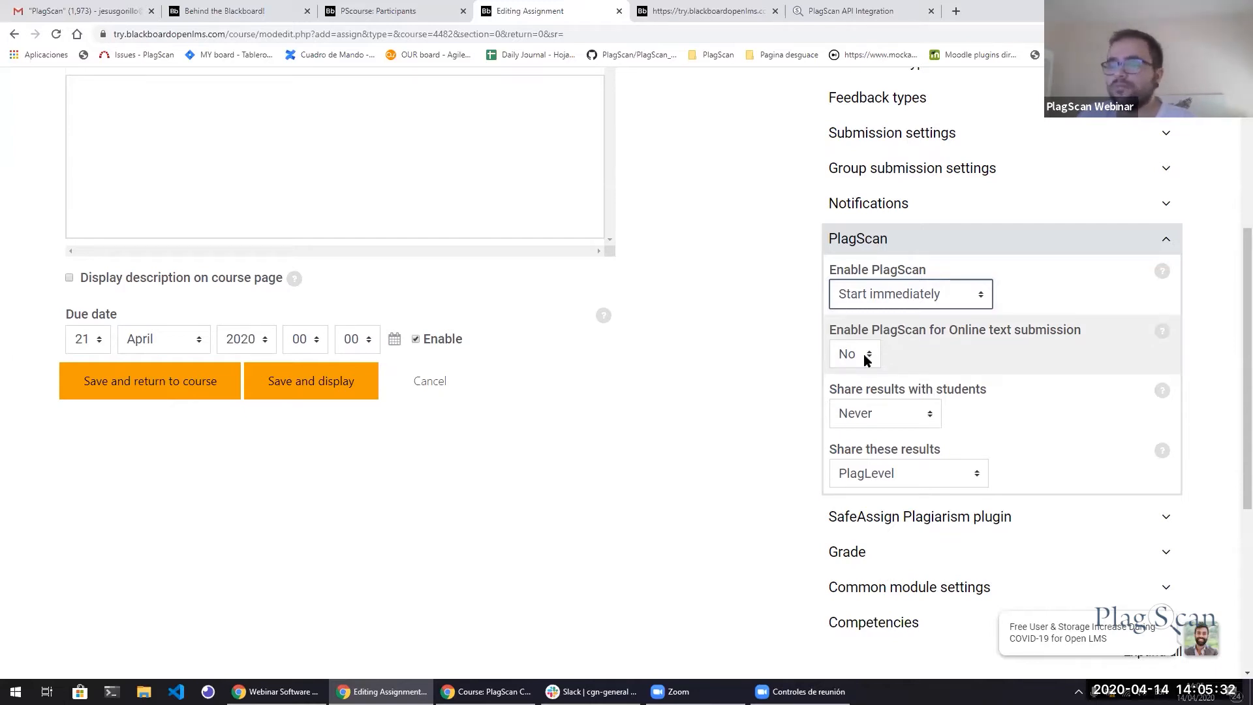
scroll(864, 354, down, 1)
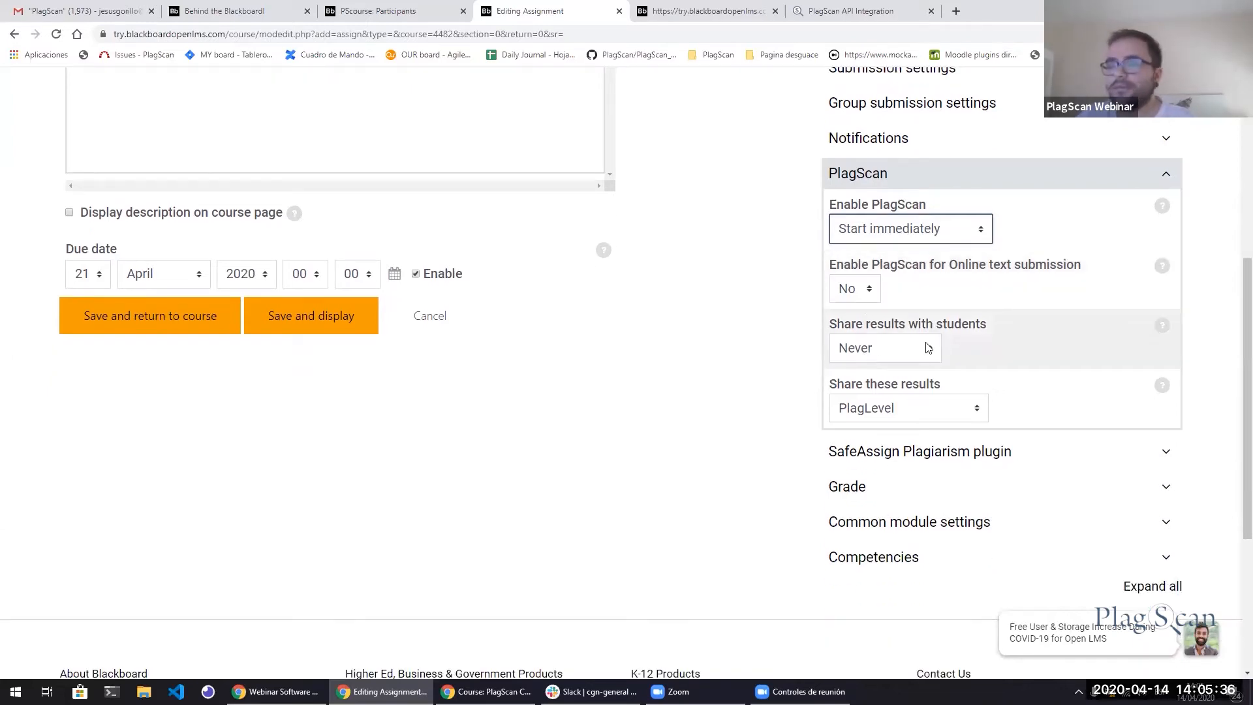
Set the assignment's PlagScan results to be shared with students Always, sharing PlagLevel and Reports.
click(925, 351)
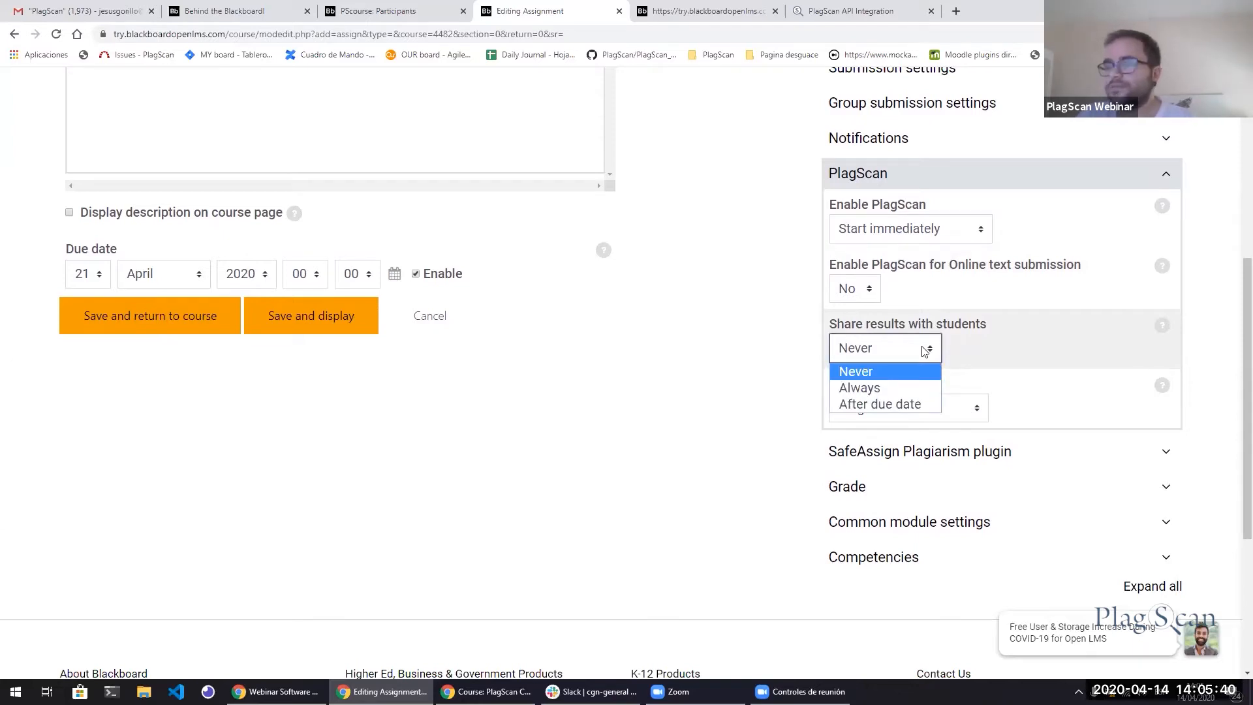
click(899, 394)
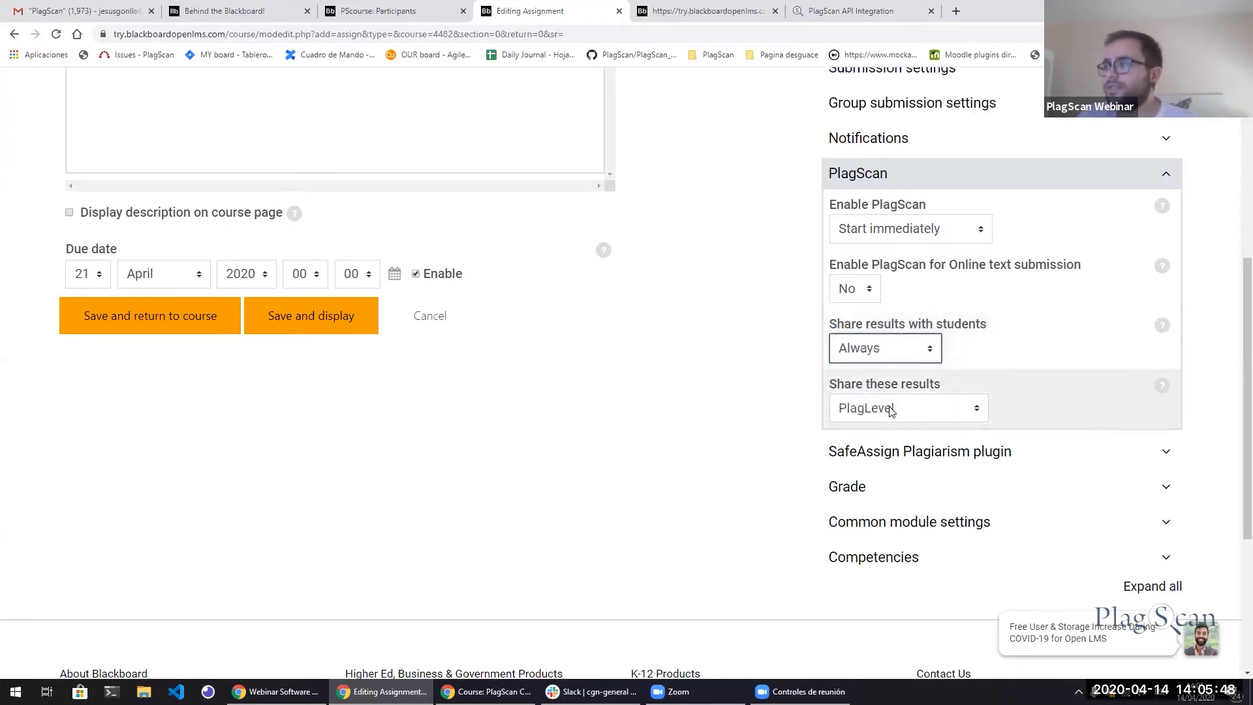
click(889, 418)
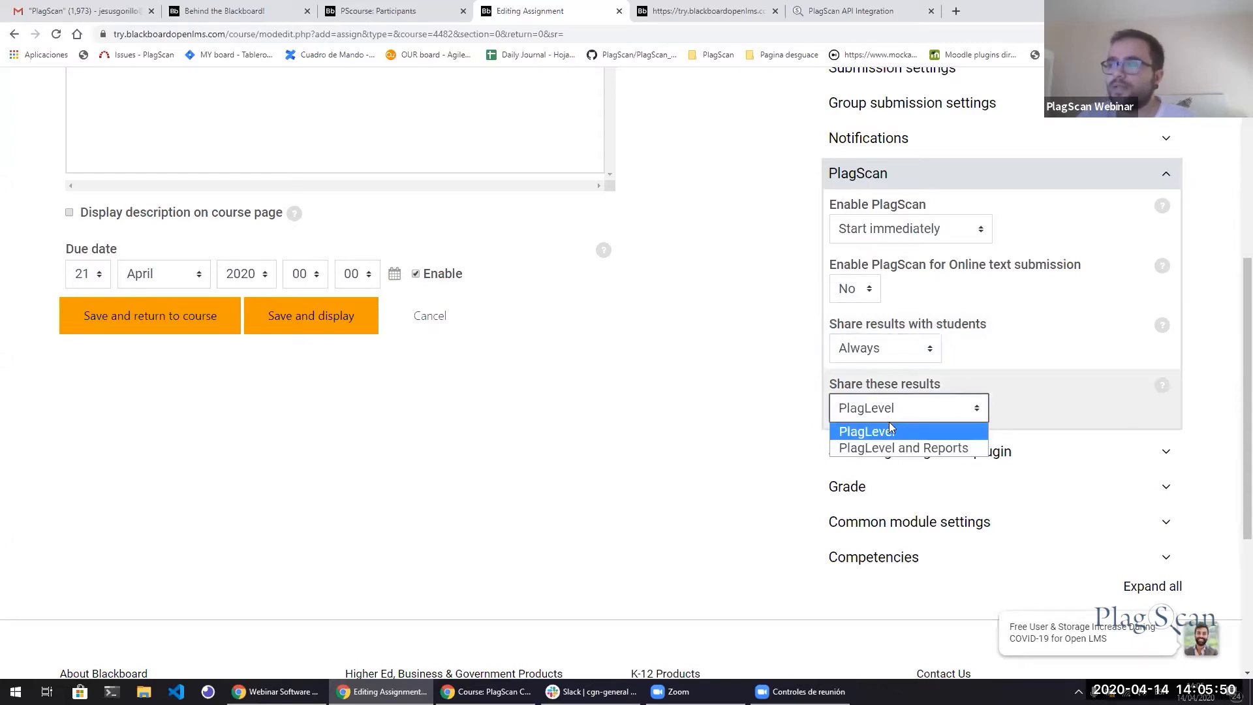
click(910, 448)
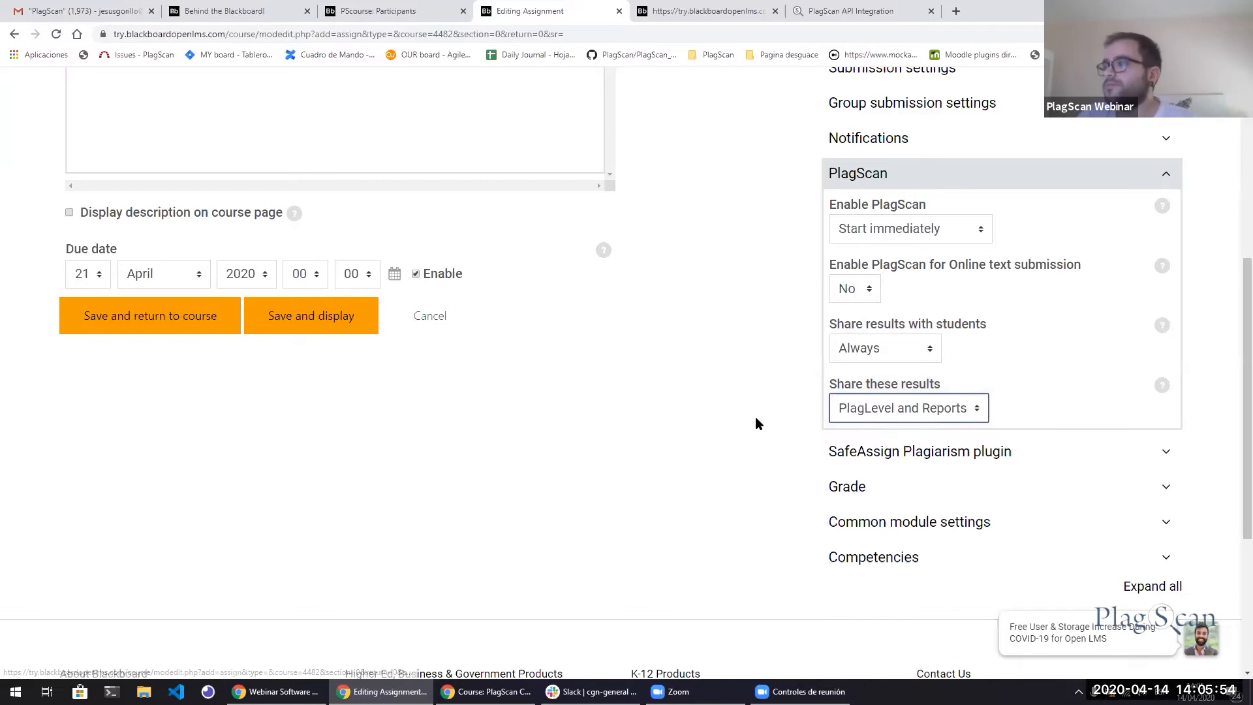
Name the new assignment "Math task 1", then save and display it.
scroll(603, 431, up, 1)
scroll(599, 432, up, 3)
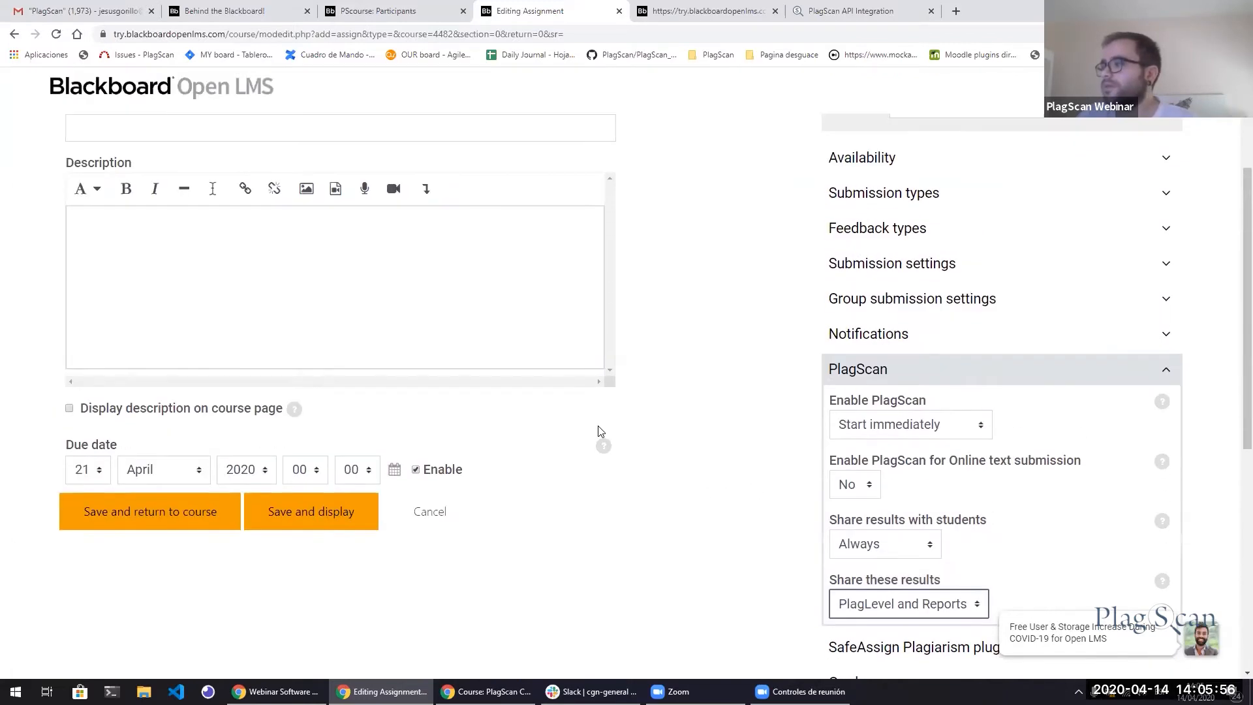
scroll(660, 439, up, 3)
click(209, 316)
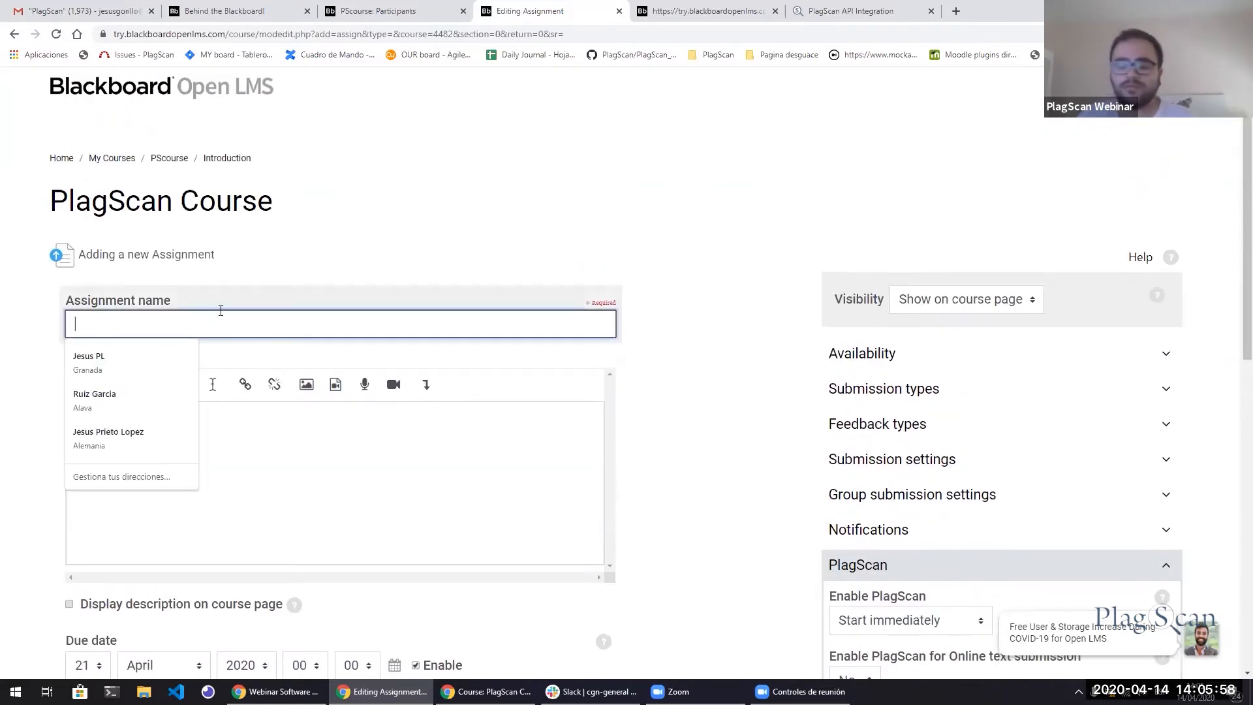
text(M)
key(BackSpace)
key(BackSpace)
text(h task 1)
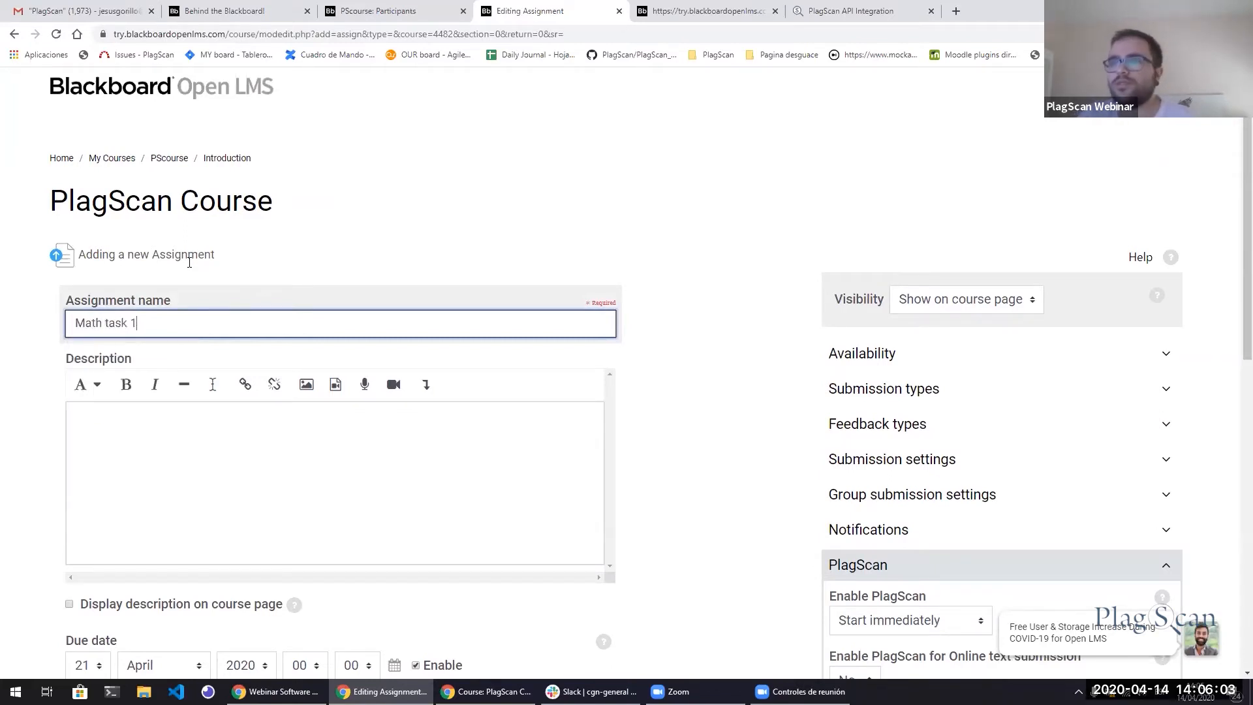
scroll(196, 274, down, 3)
scroll(188, 259, down, 2)
click(258, 392)
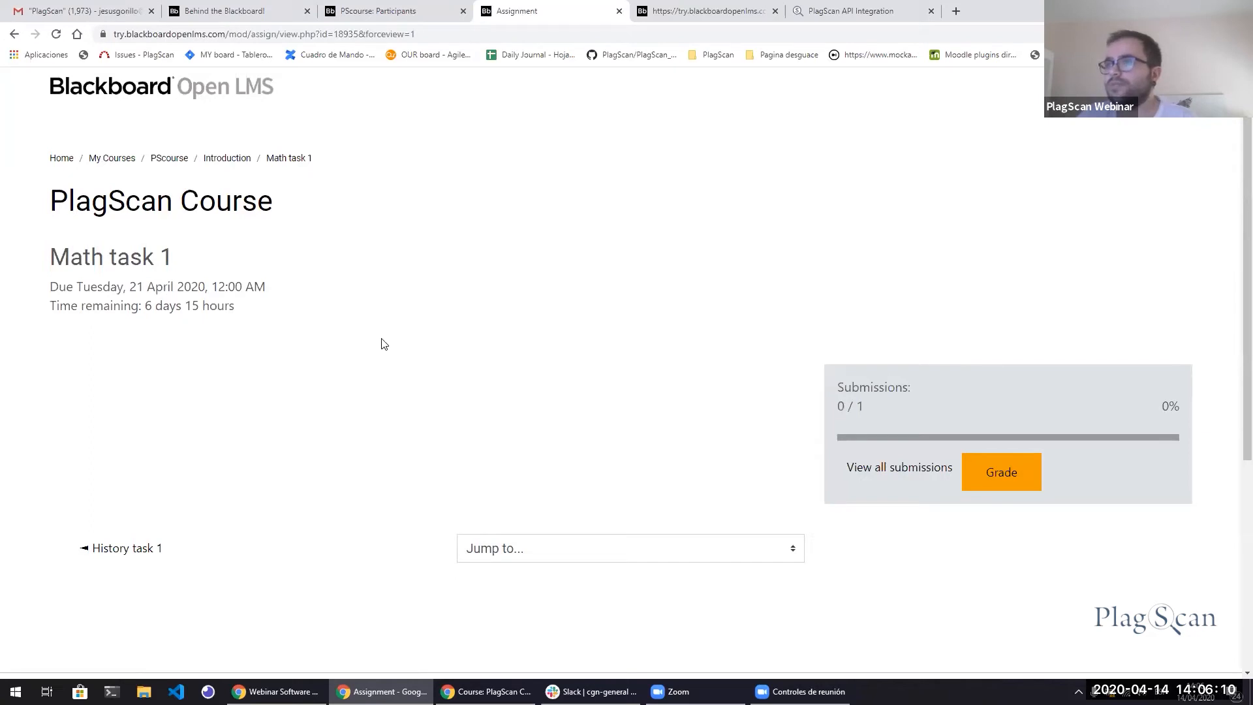
View all submissions for Math task 1 as the teacher.
click(864, 471)
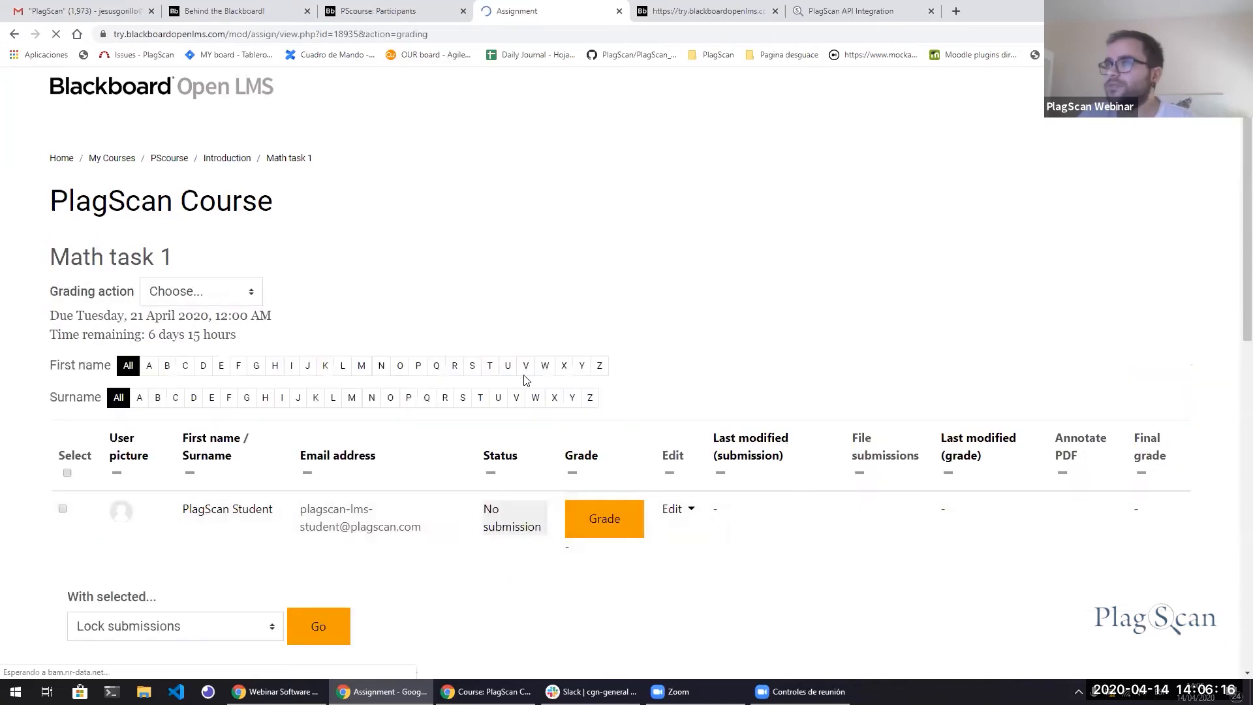
scroll(717, 440, down, 1)
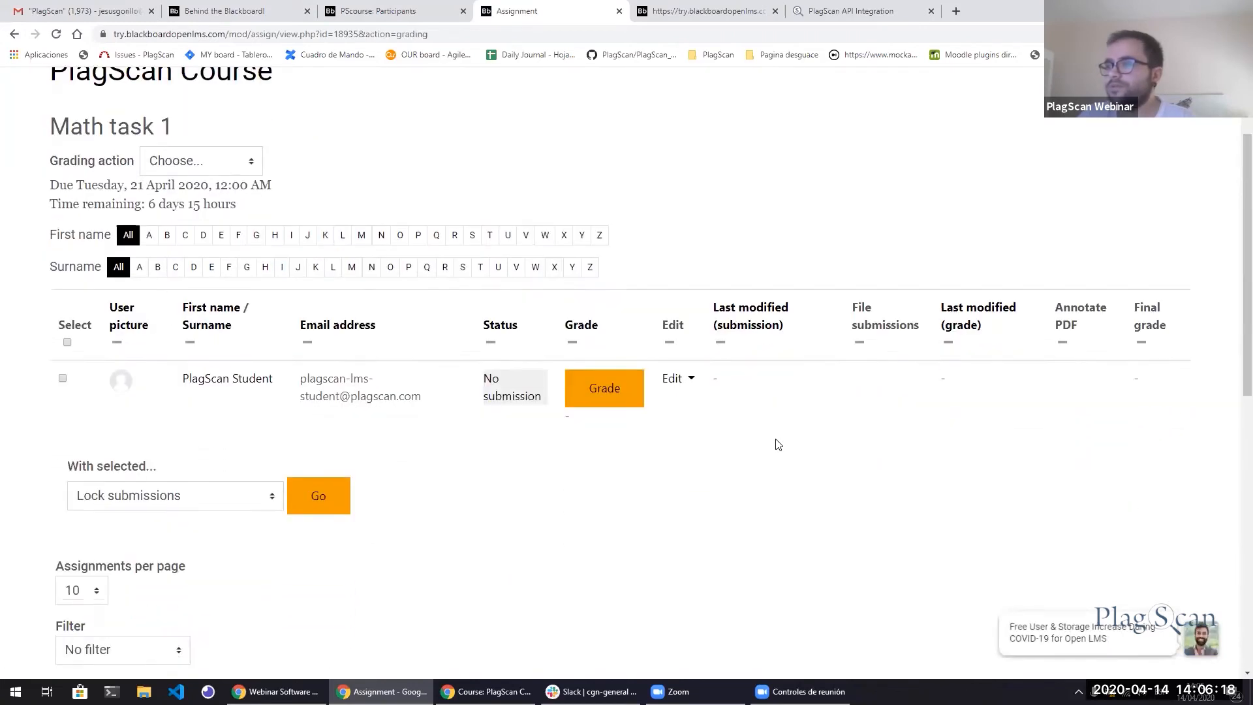
scroll(474, 446, up, 1)
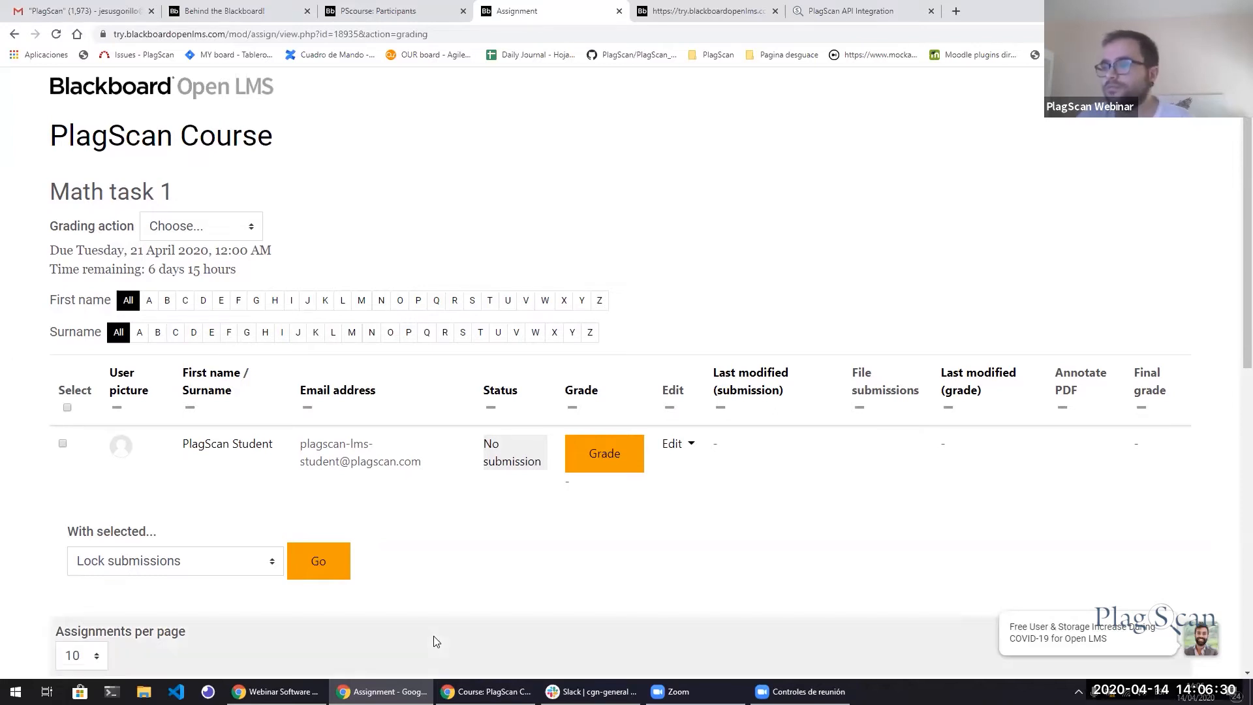
Switch to the student's browser window and open Math task 1 from the refreshed PlagScan Course page.
key(alt+Tab)
scroll(227, 347, down, 1)
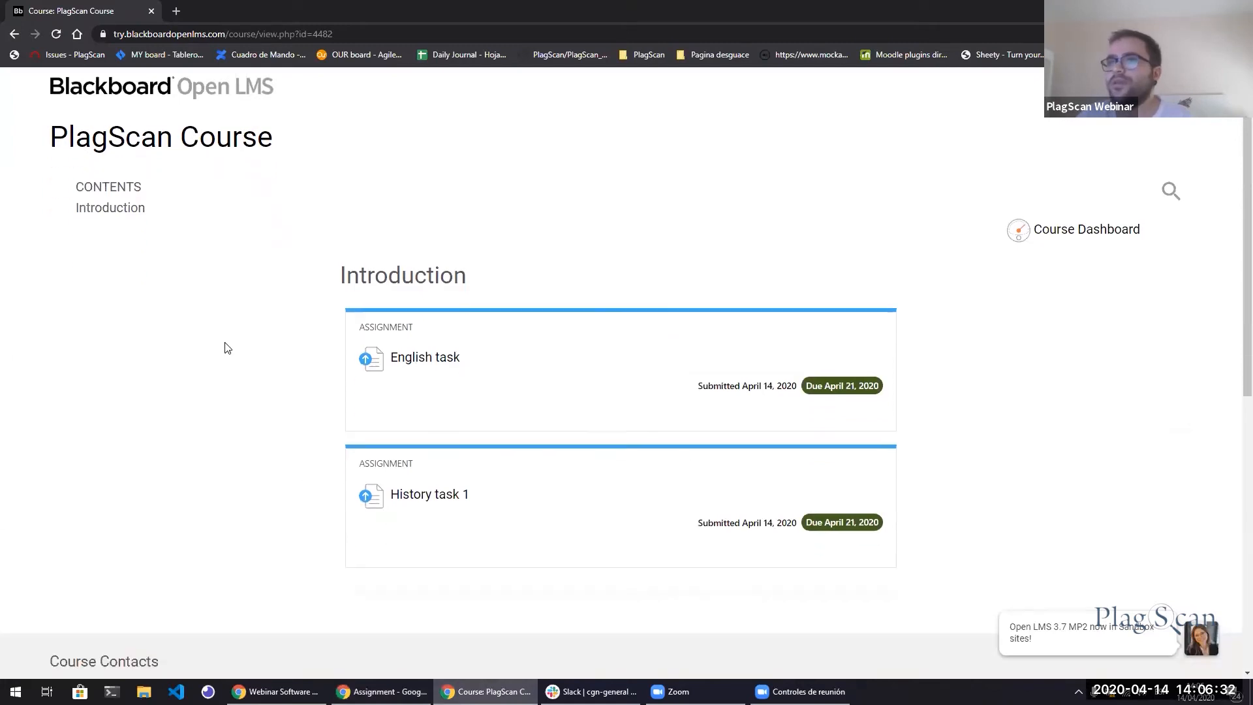
click(1158, 87)
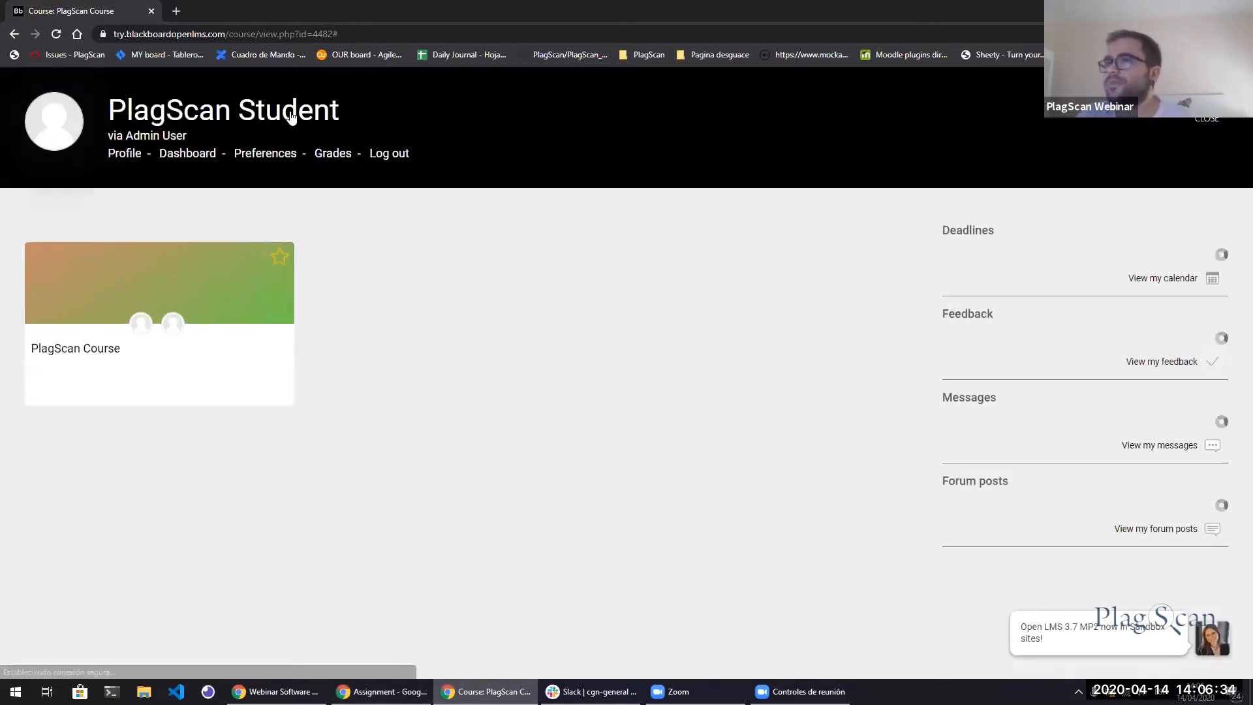
click(1195, 119)
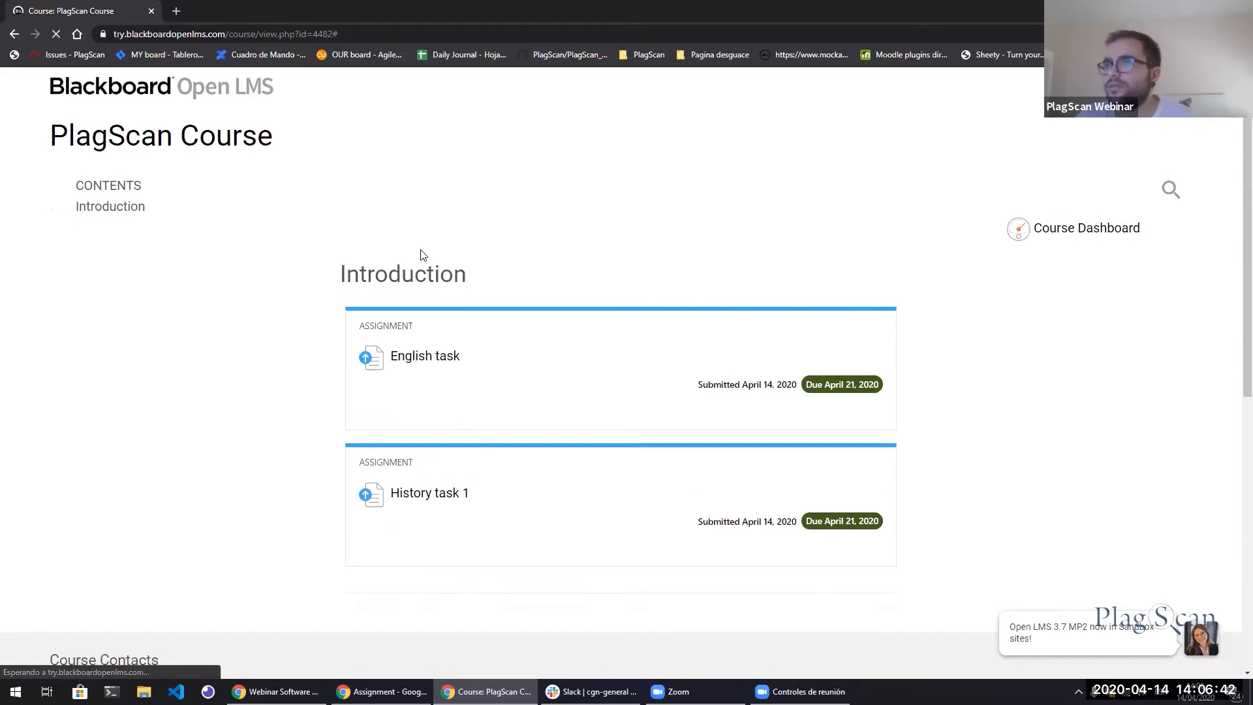
scroll(420, 274, down, 2)
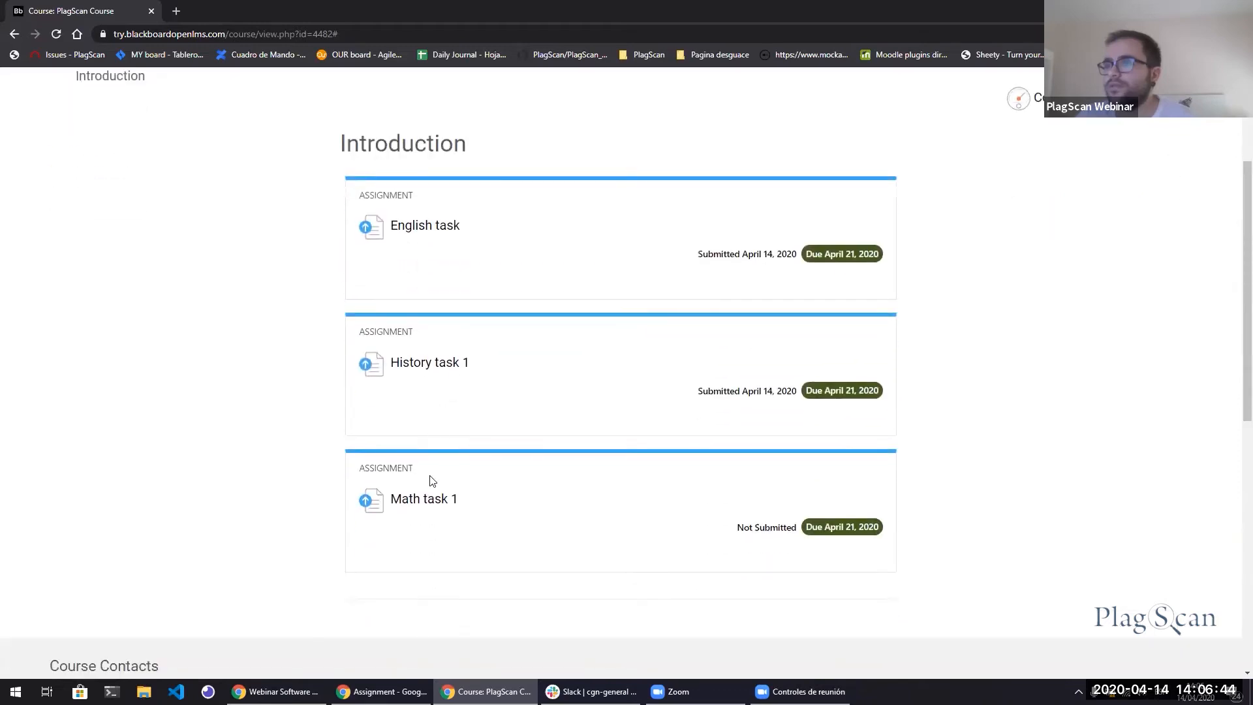
click(431, 502)
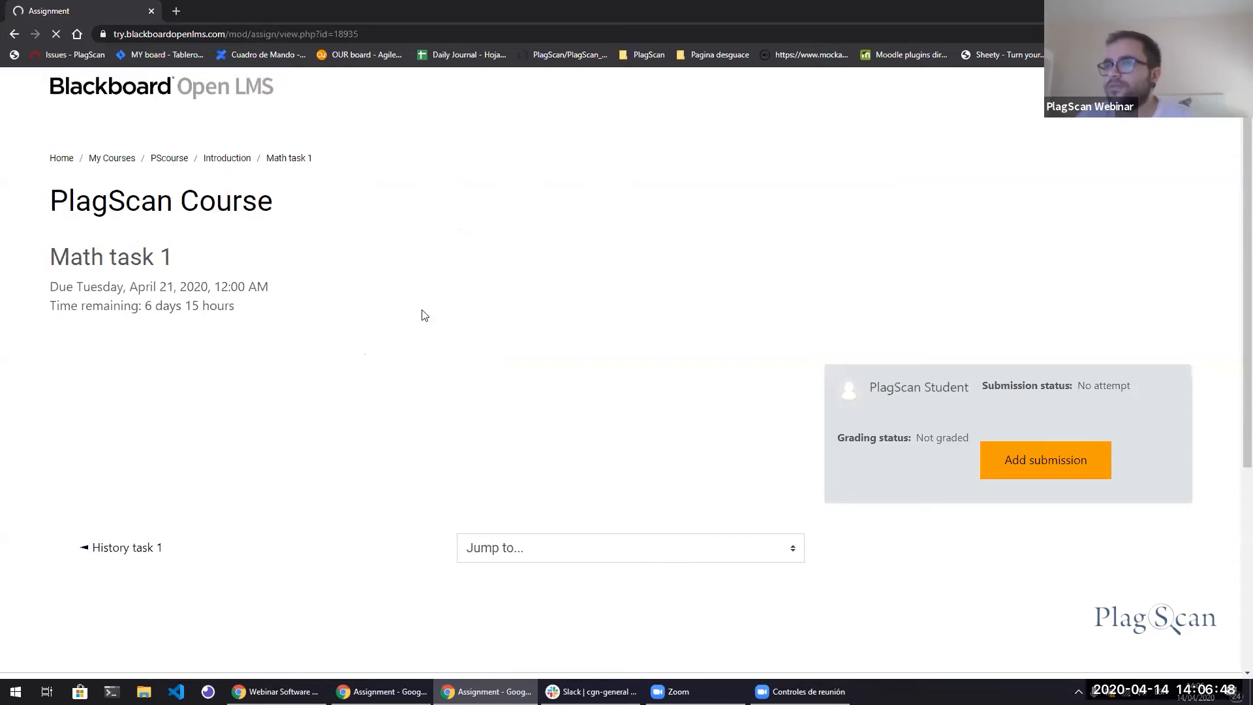
Add a submission to Math task 1 by uploading example_doc.pdf, and save the changes.
click(1071, 475)
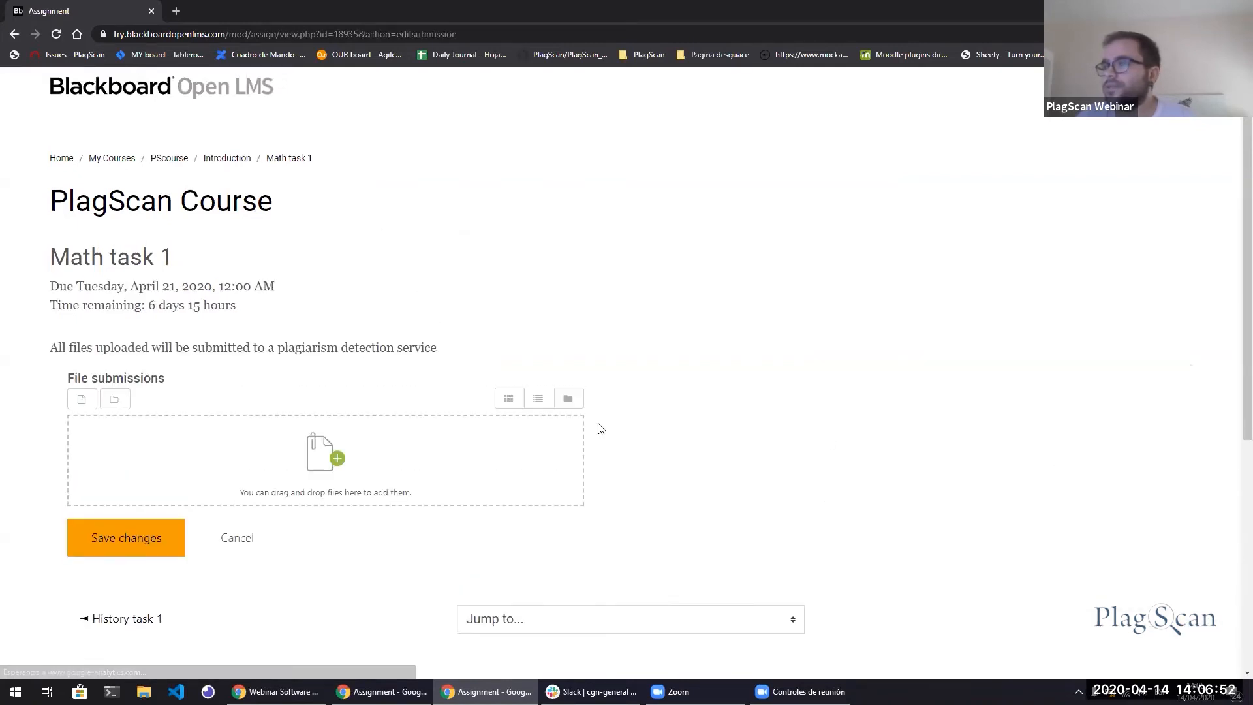
click(282, 444)
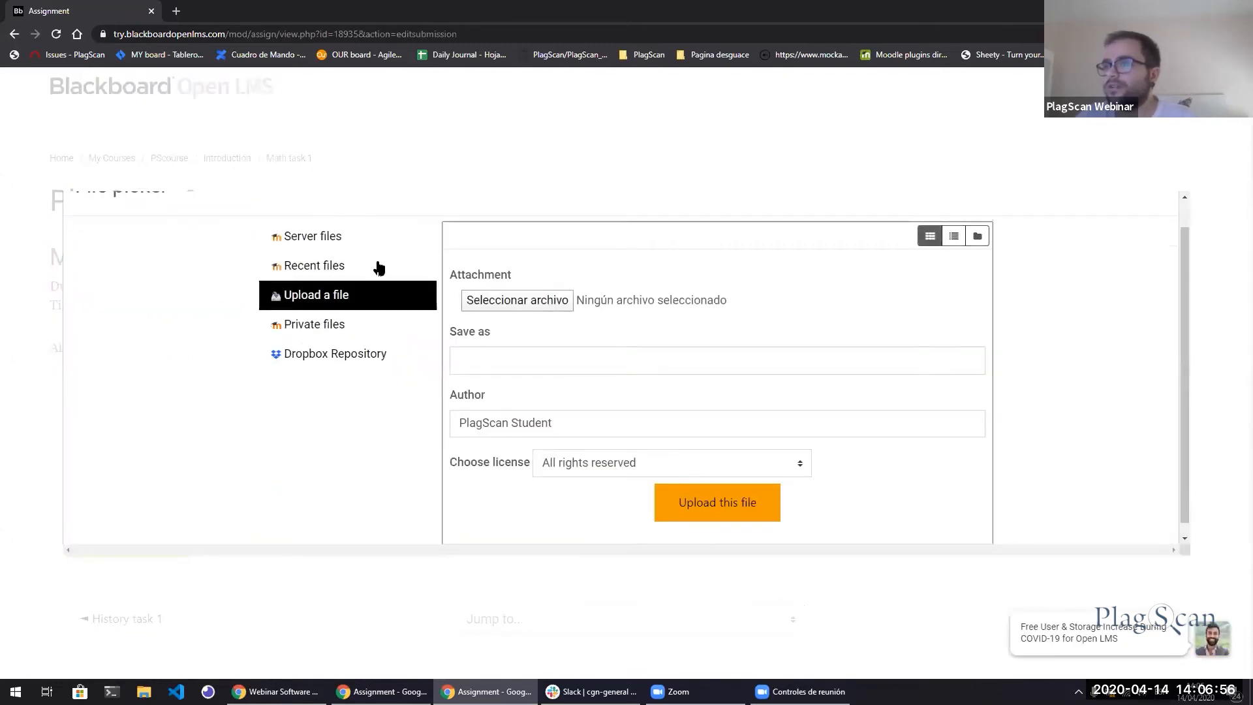
click(495, 299)
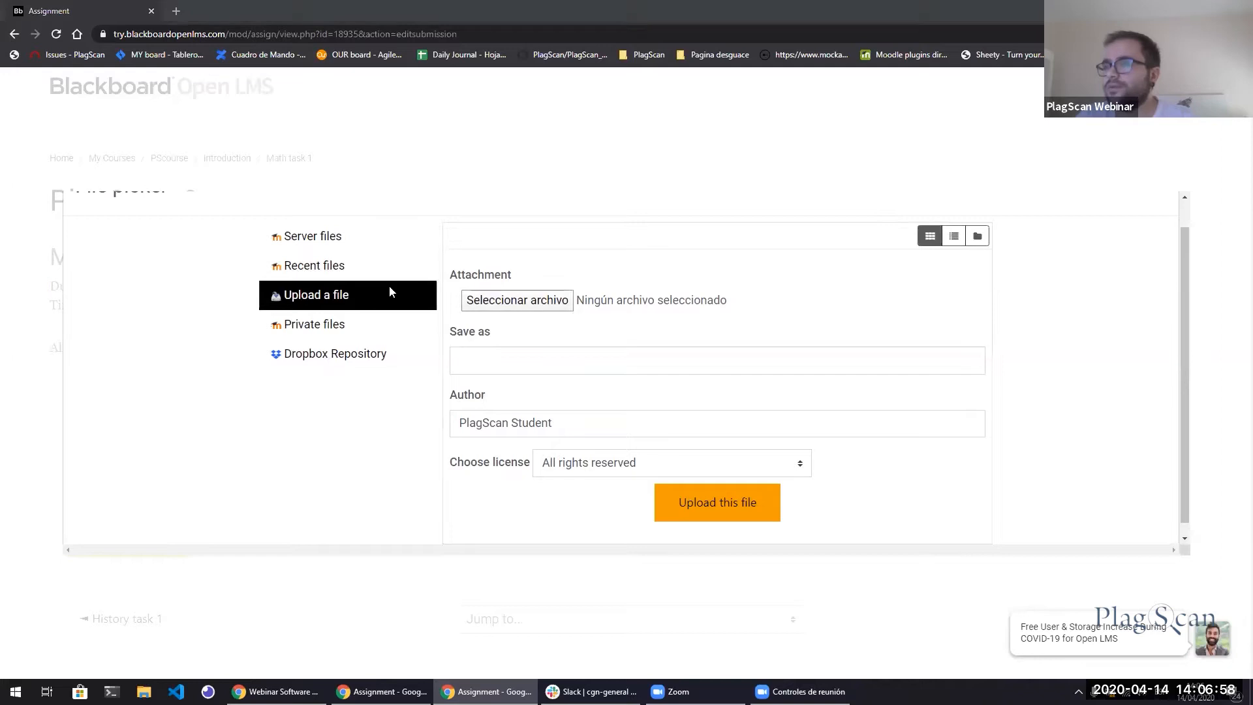
scroll(238, 218, down, 1)
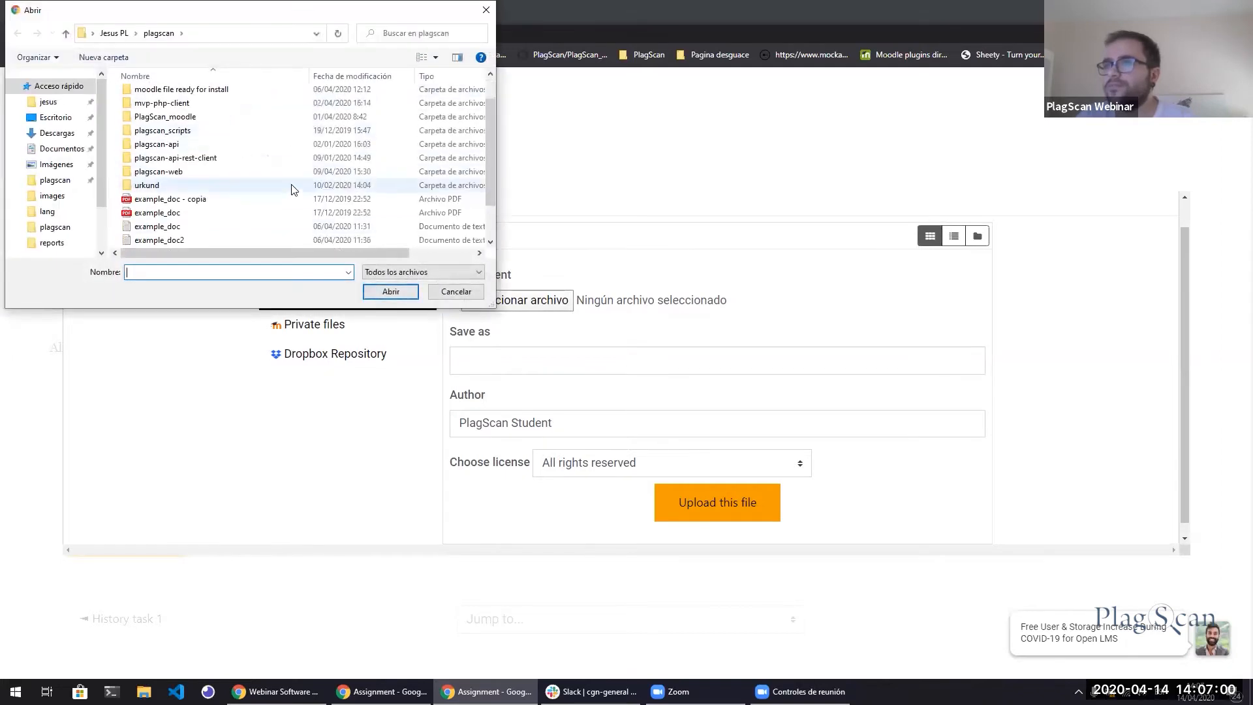
click(235, 212)
click(396, 291)
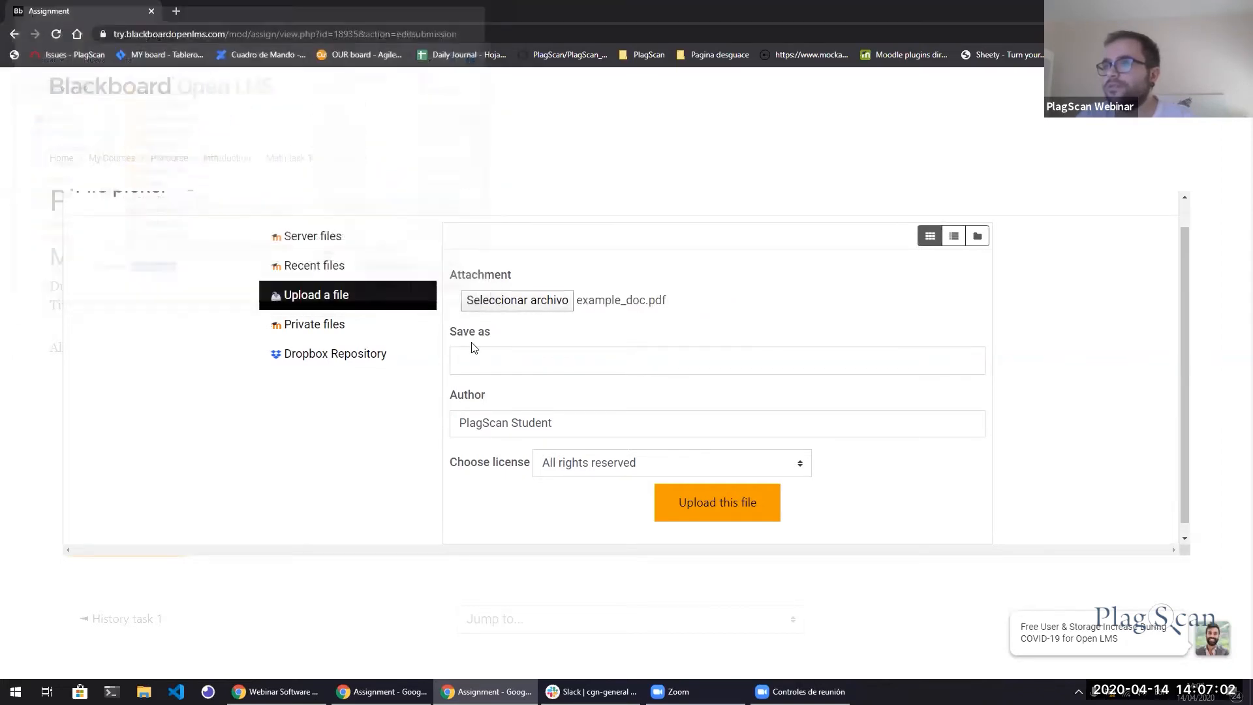
click(684, 503)
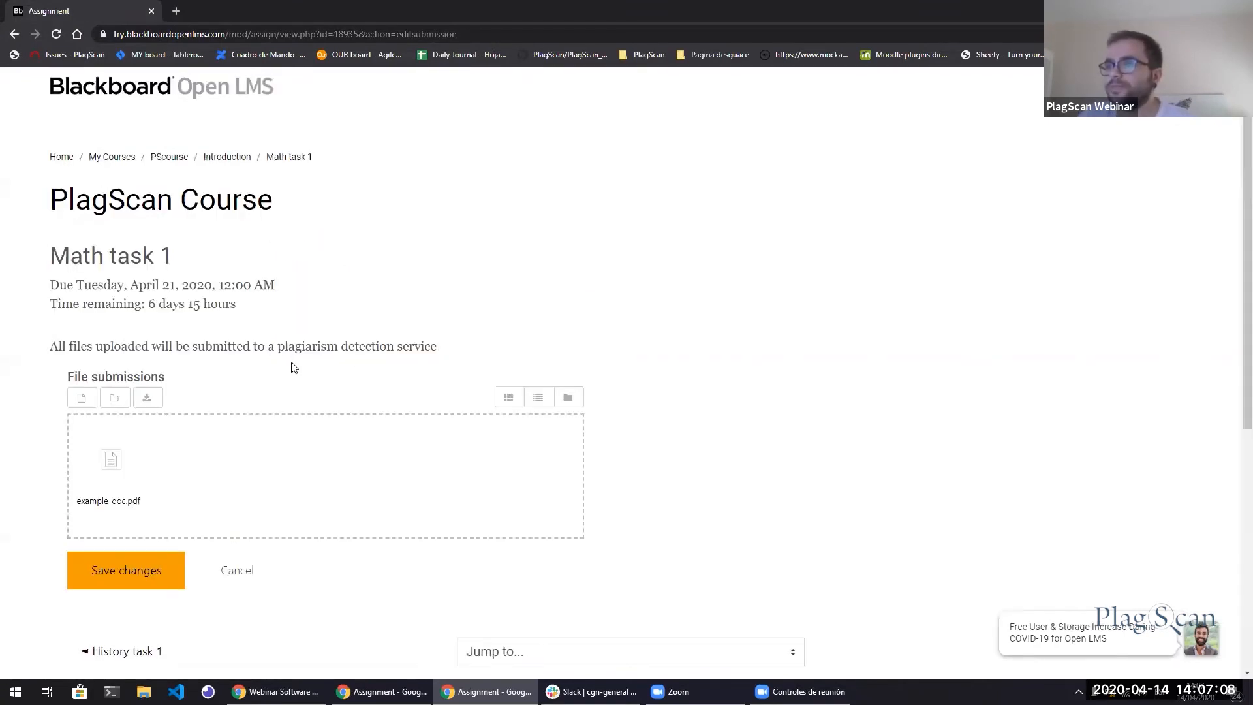
scroll(292, 365, down, 2)
scroll(287, 366, down, 1)
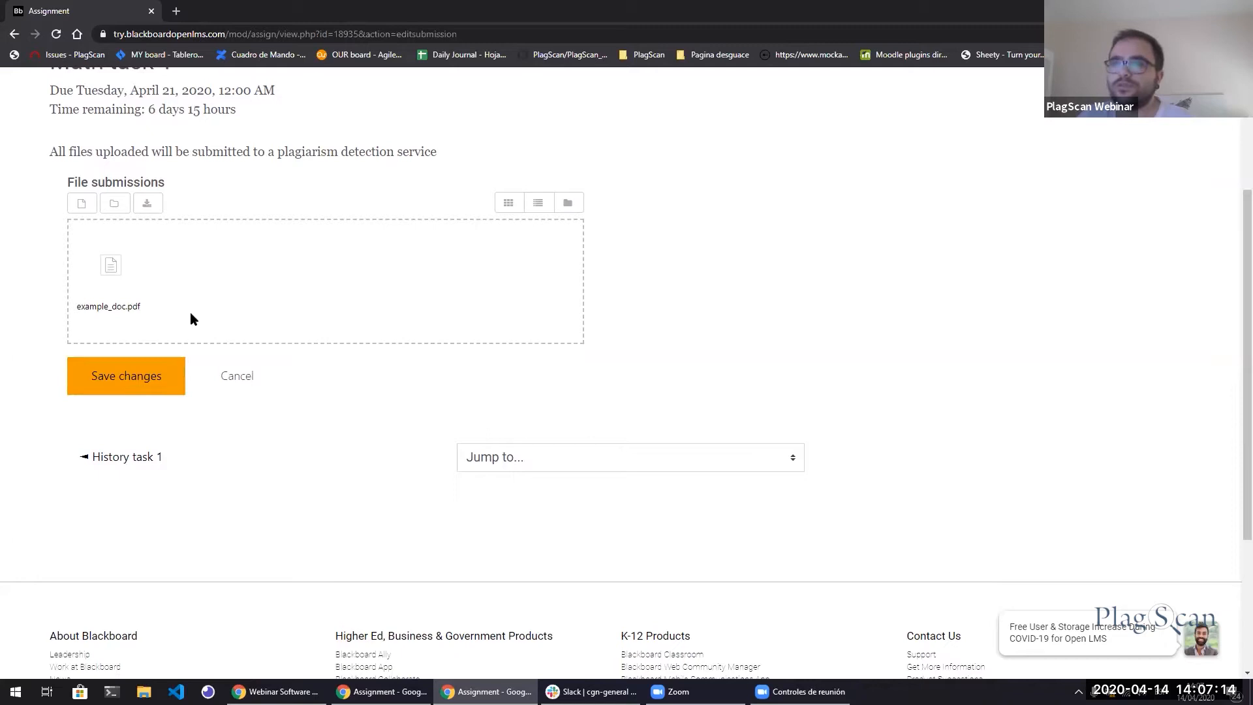
click(178, 382)
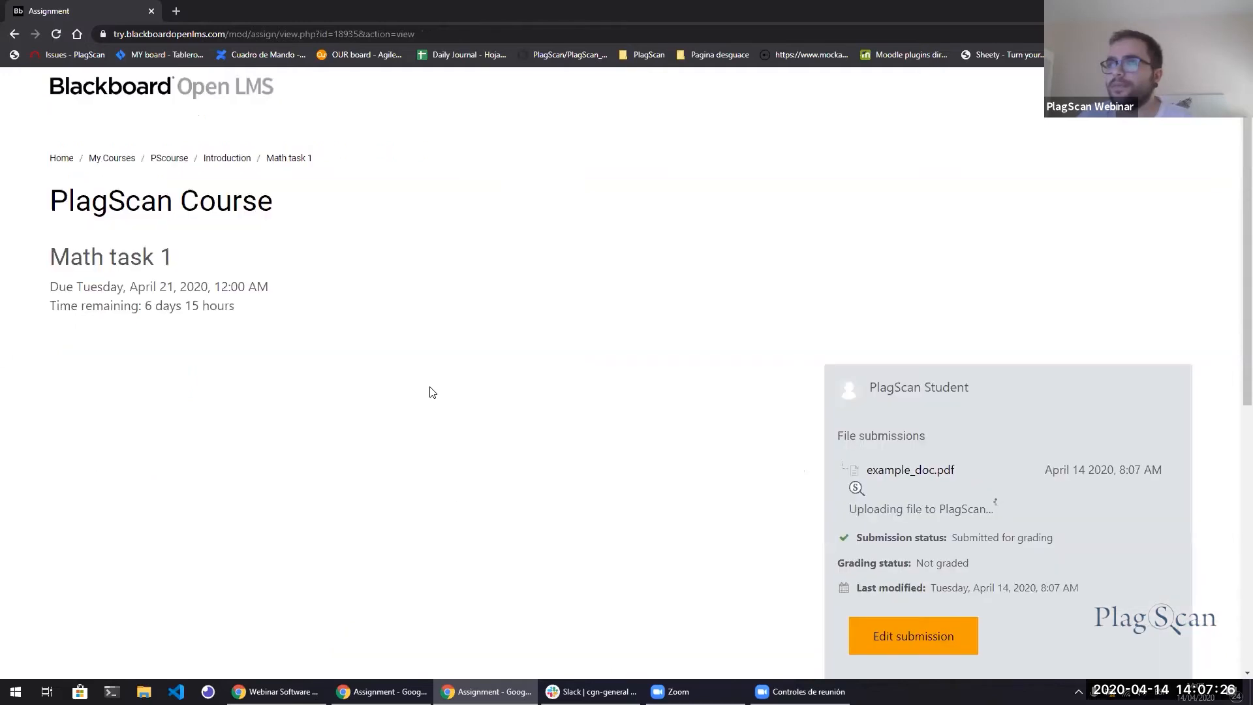
Review the student's submission, then return to the teacher's window and refresh the Math task 1 submissions list to check the PlagScan upload status.
scroll(786, 403, down, 2)
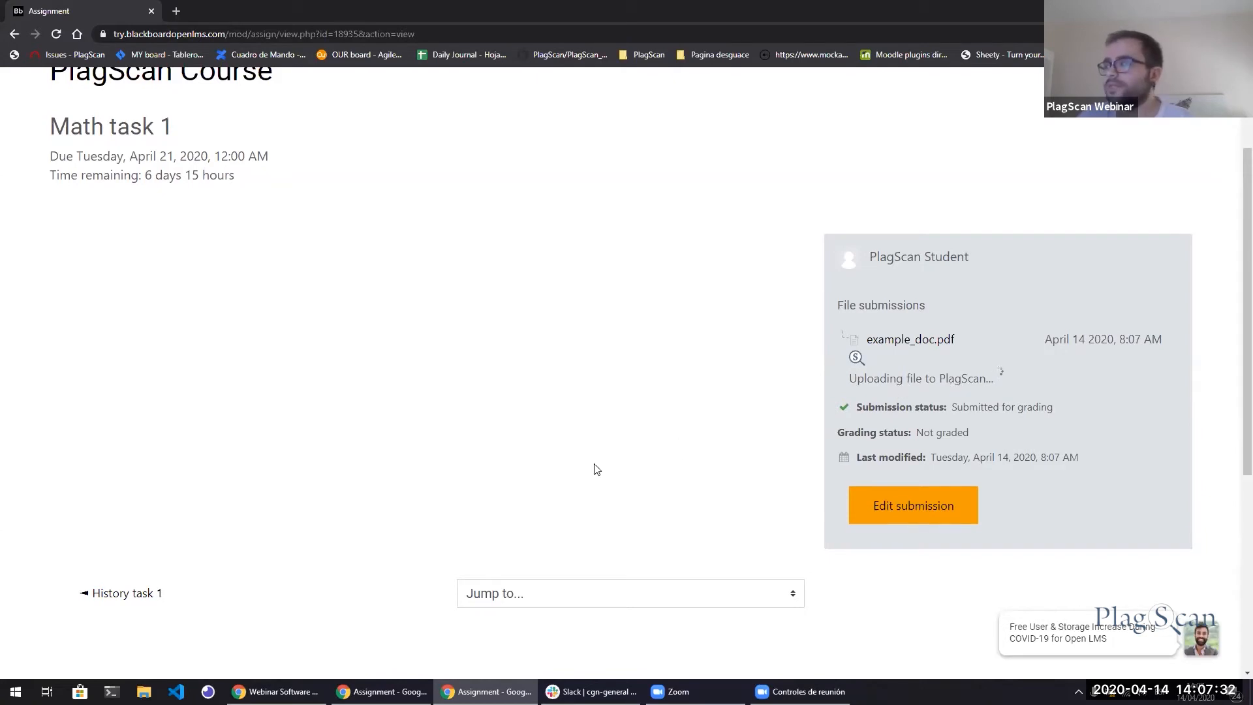
click(411, 617)
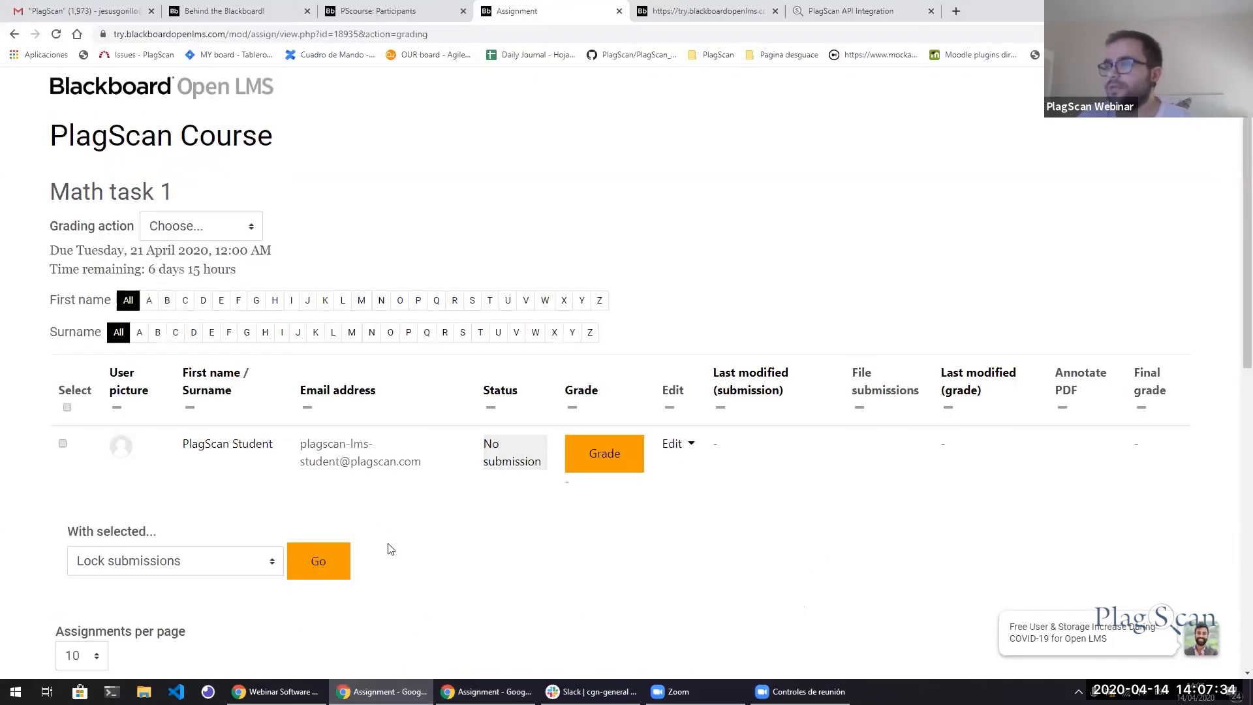
key(F5)
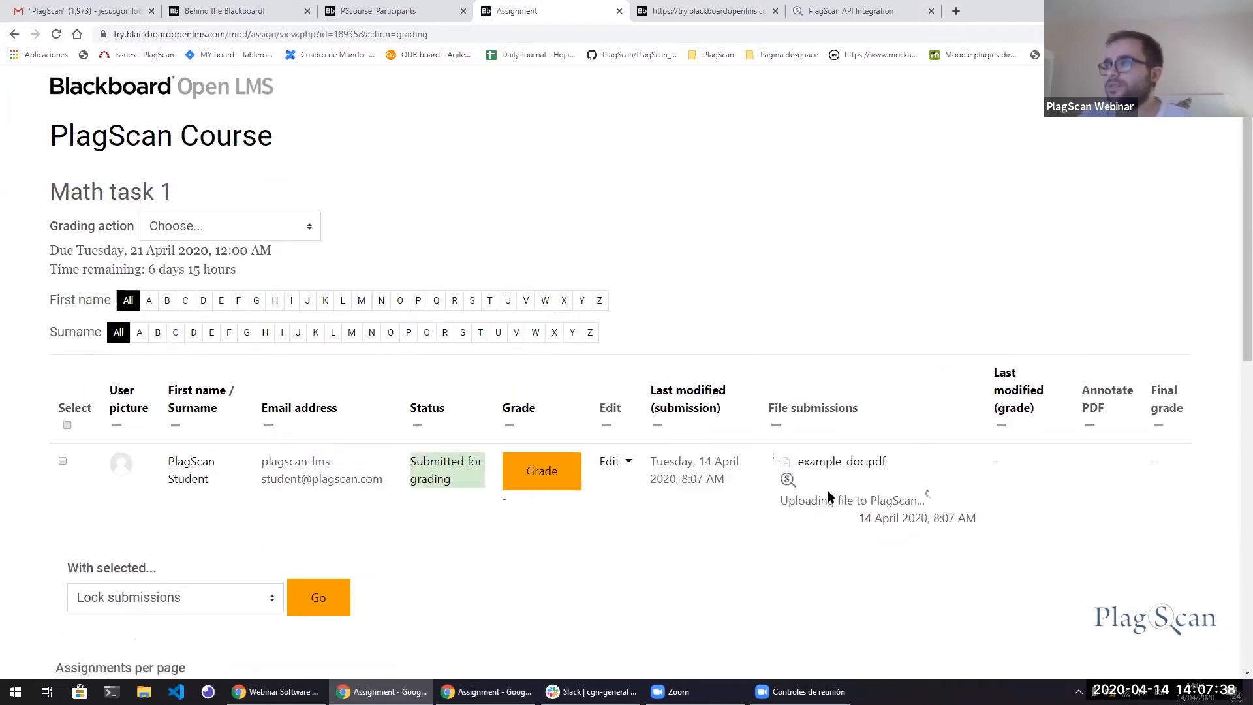
scroll(825, 496, down, 1)
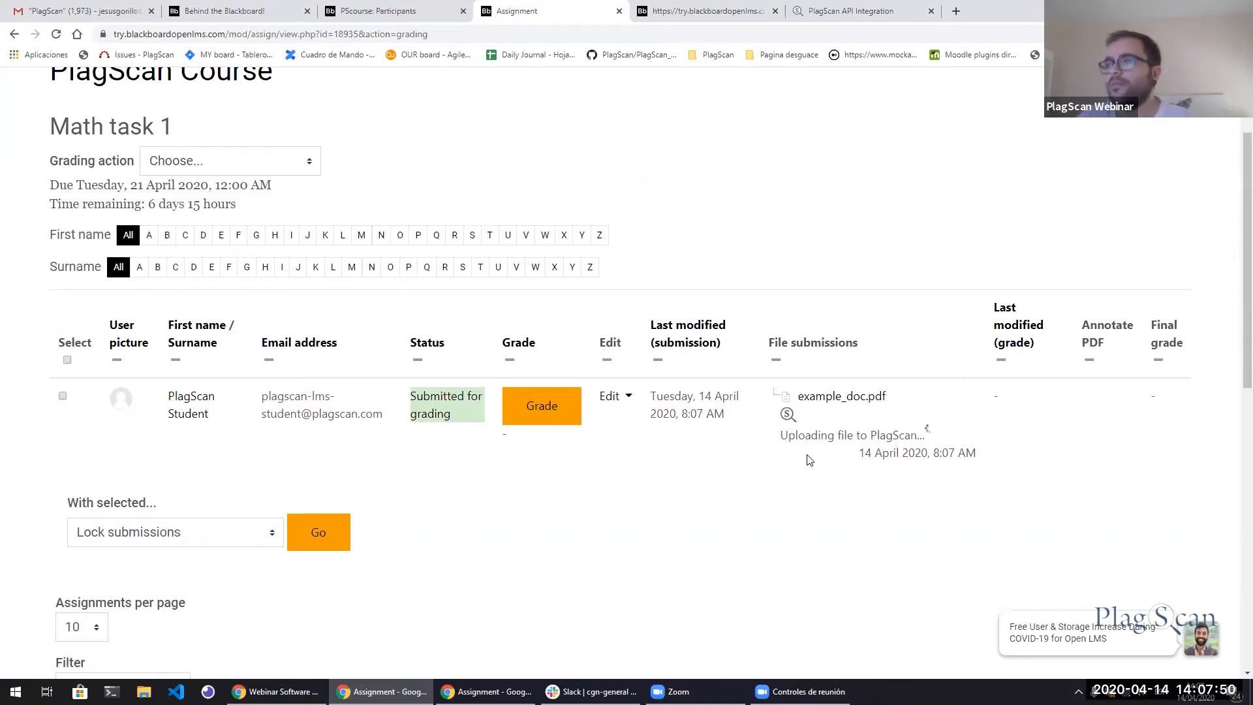
scroll(809, 465, up, 2)
scroll(814, 536, down, 1)
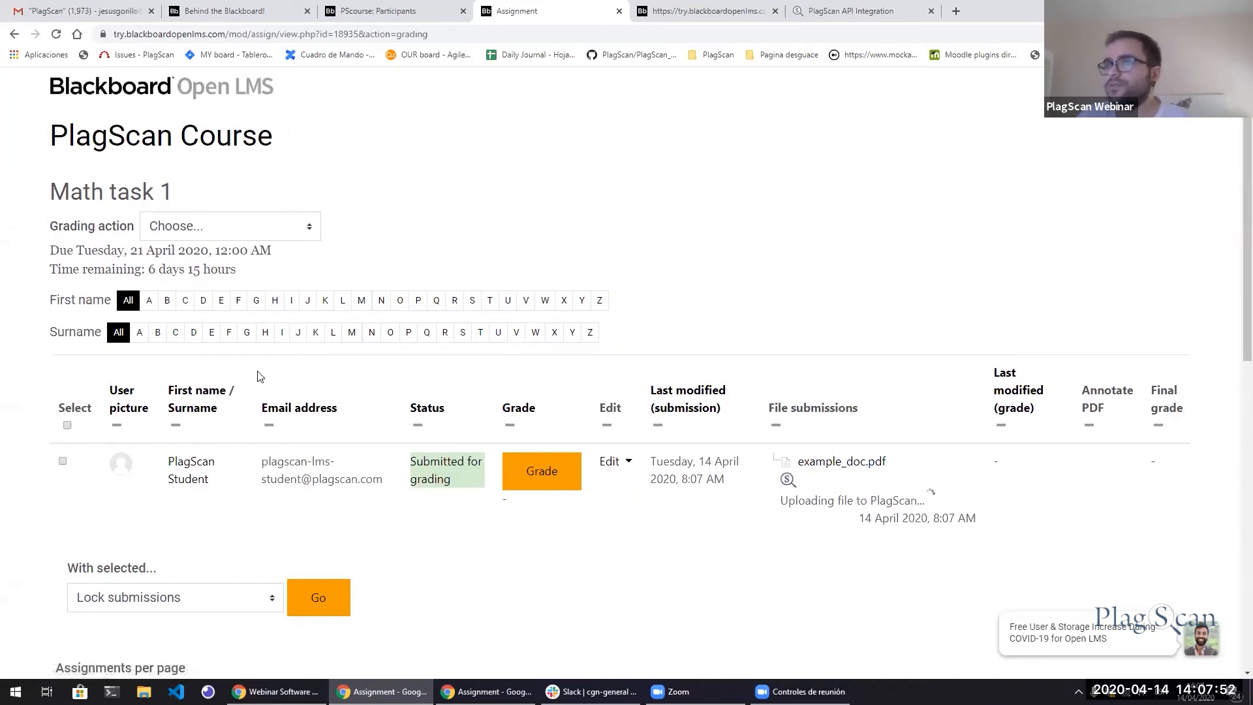
scroll(378, 206, up, 1)
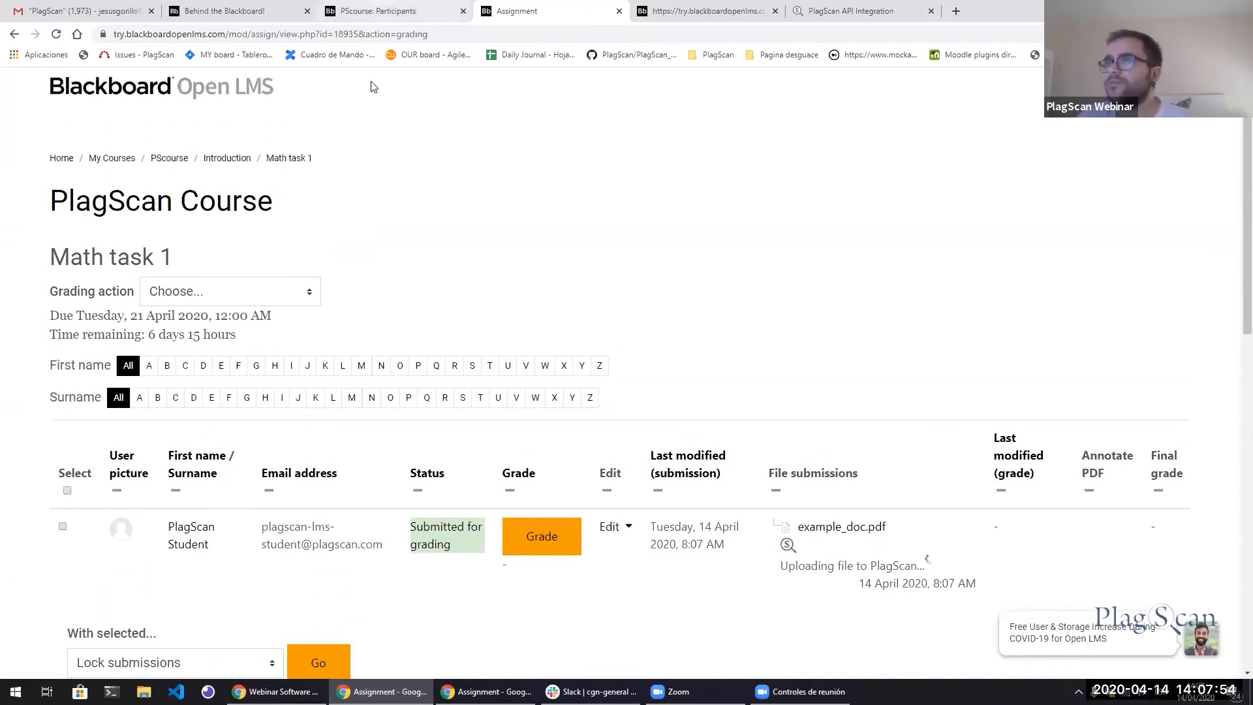
Keep the submissions list in a second tab and open Math task 1's edit settings from PlagScan Course in the admin's course overview.
middle_click(128, 159)
drag(667, 5, 625, 4)
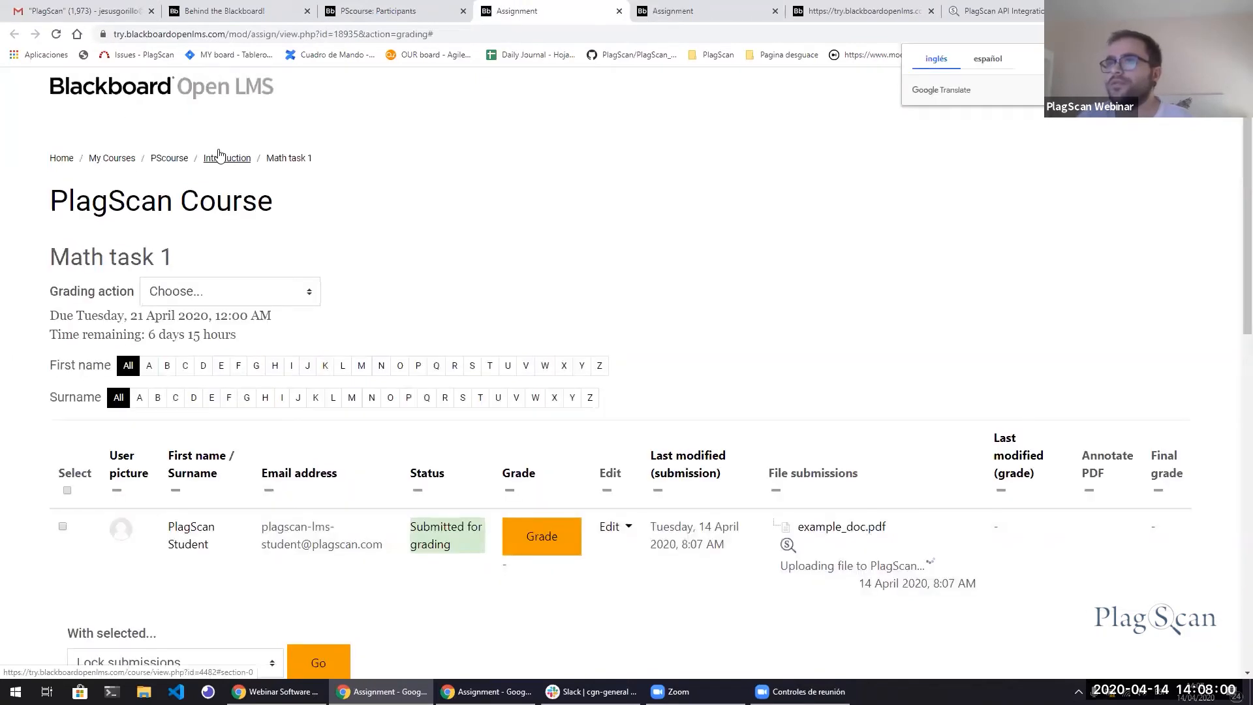
scroll(263, 209, down, 1)
scroll(263, 209, up, 2)
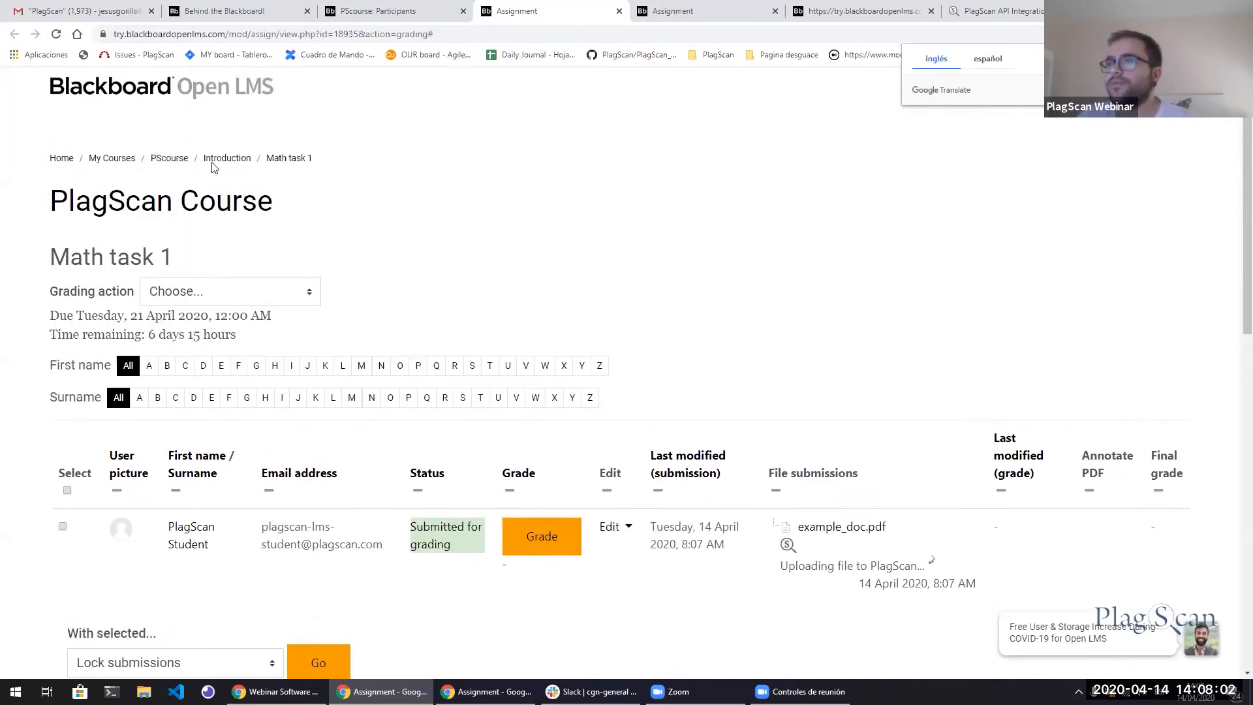
click(116, 158)
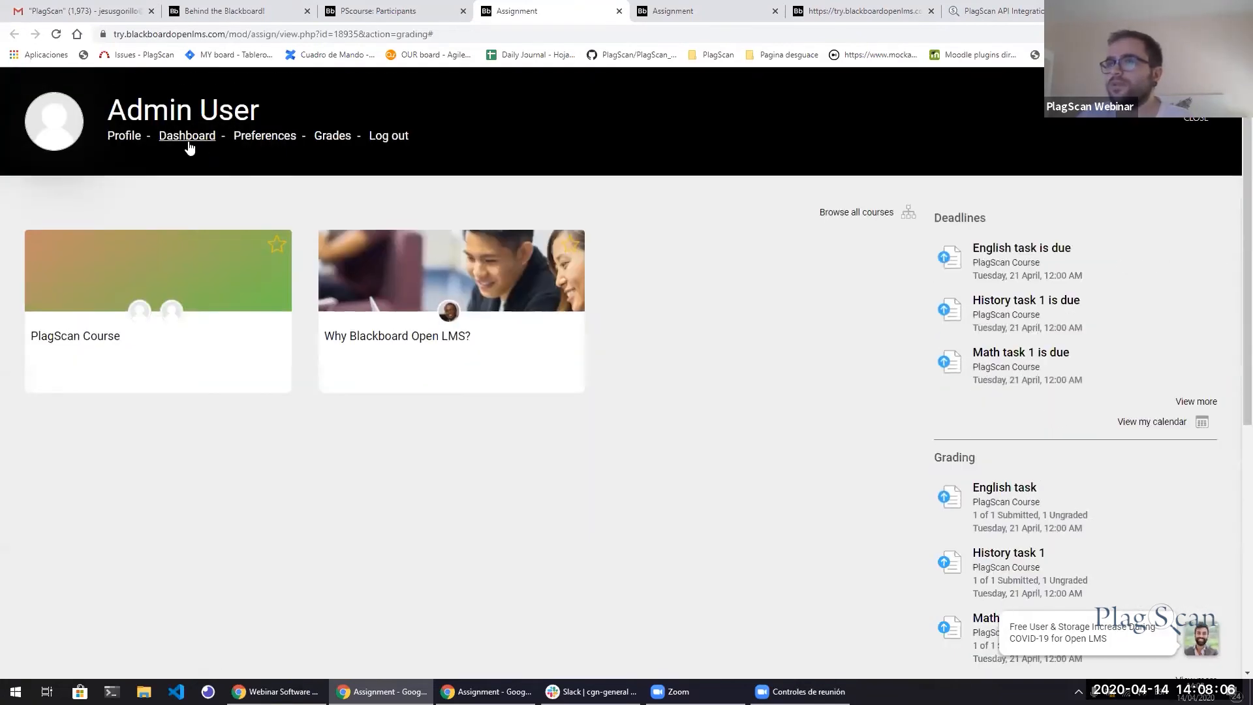
click(232, 336)
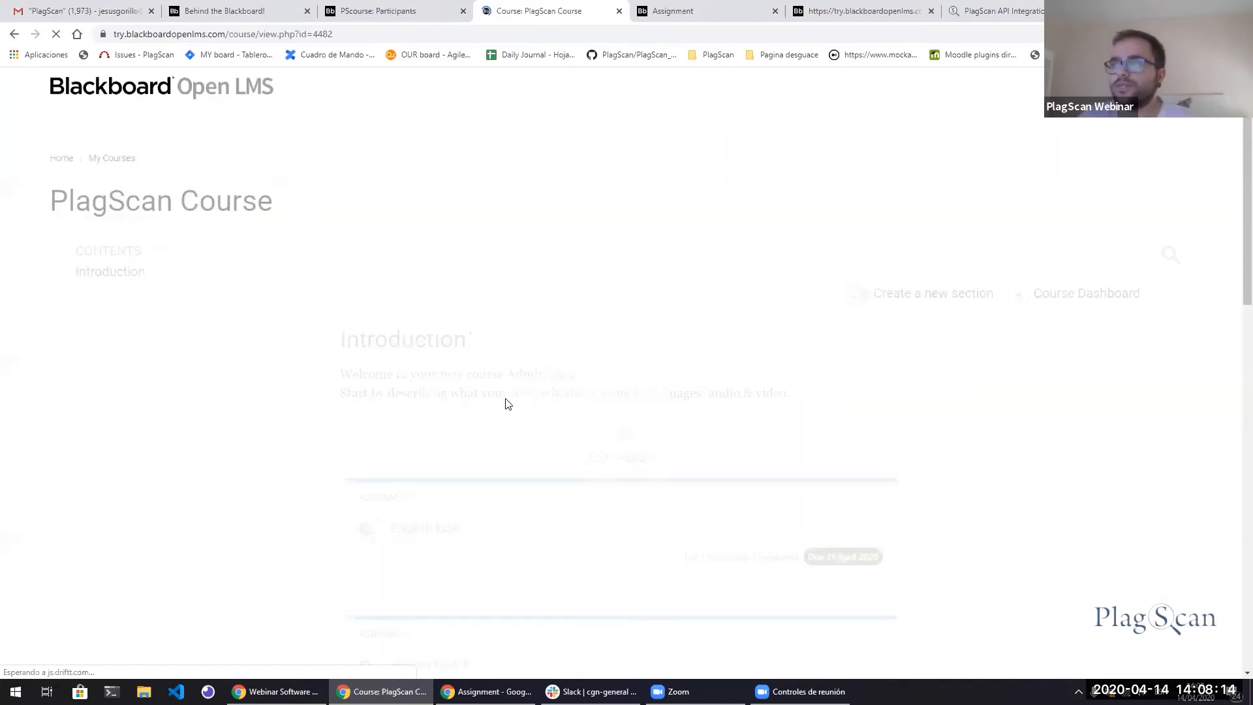
scroll(557, 400, down, 4)
click(429, 459)
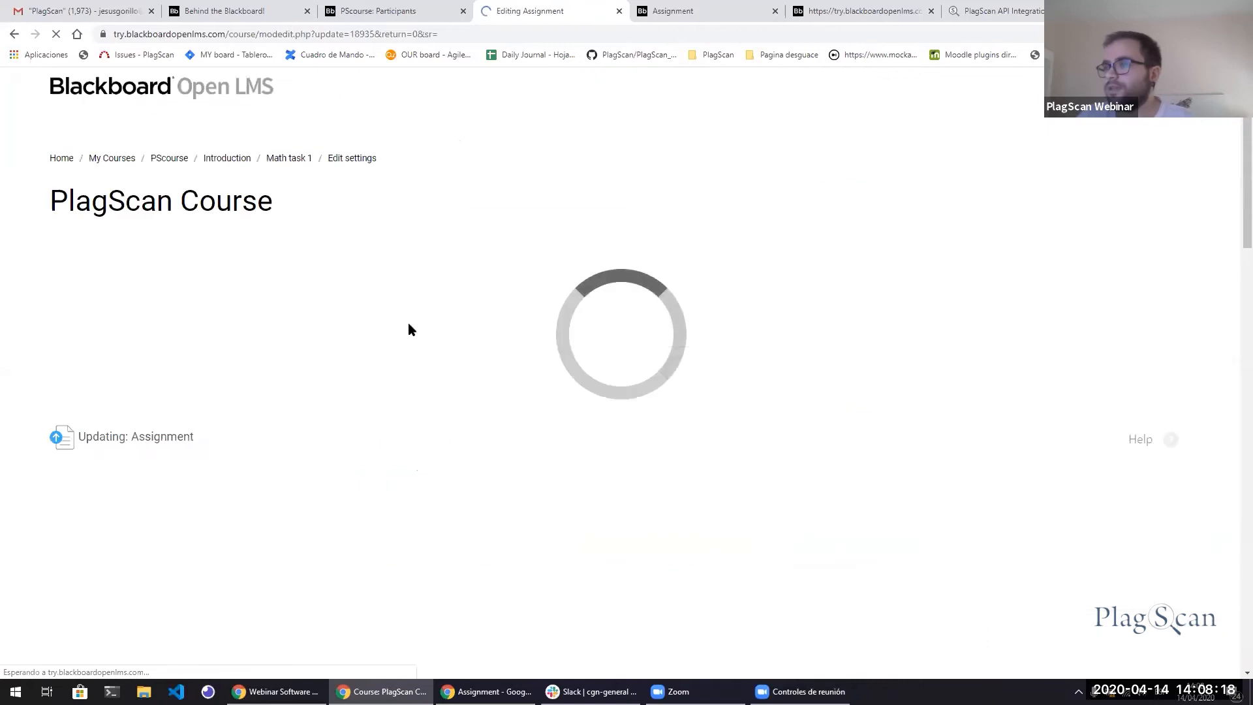
Expand the PlagScan section in Math task 1's settings and review the available Enable PlagScan start options.
scroll(731, 320, down, 2)
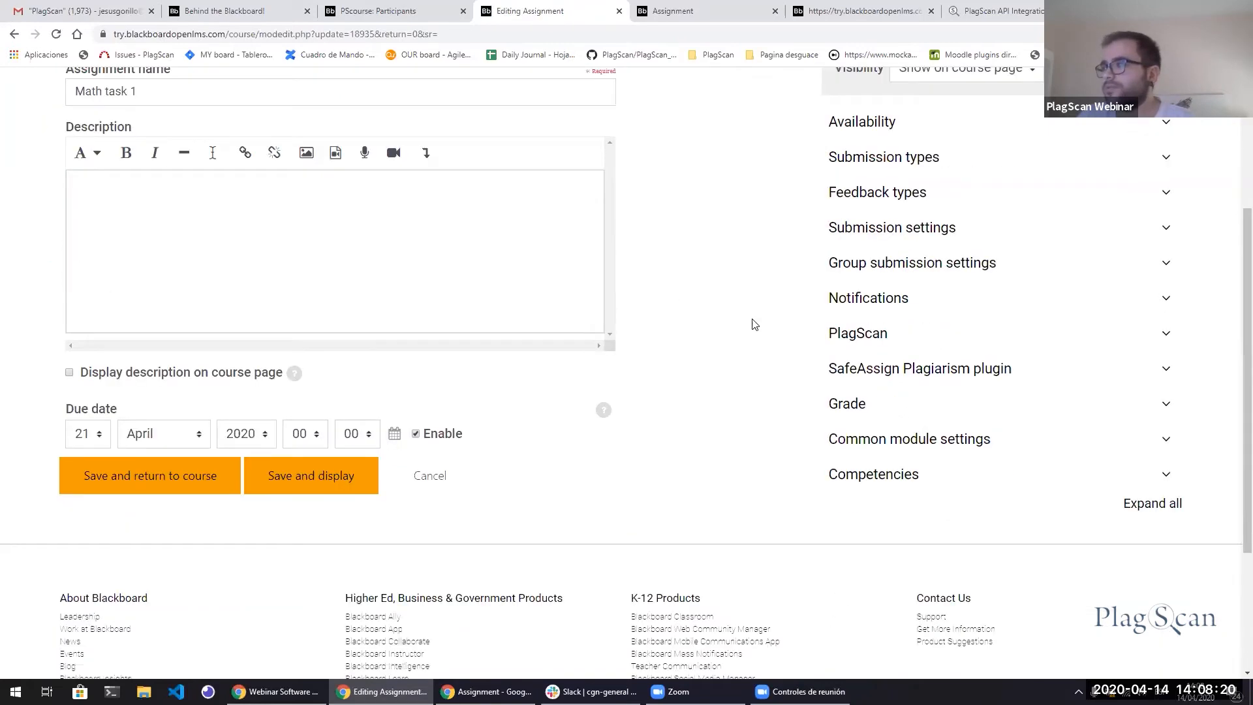
click(845, 338)
scroll(844, 341, down, 1)
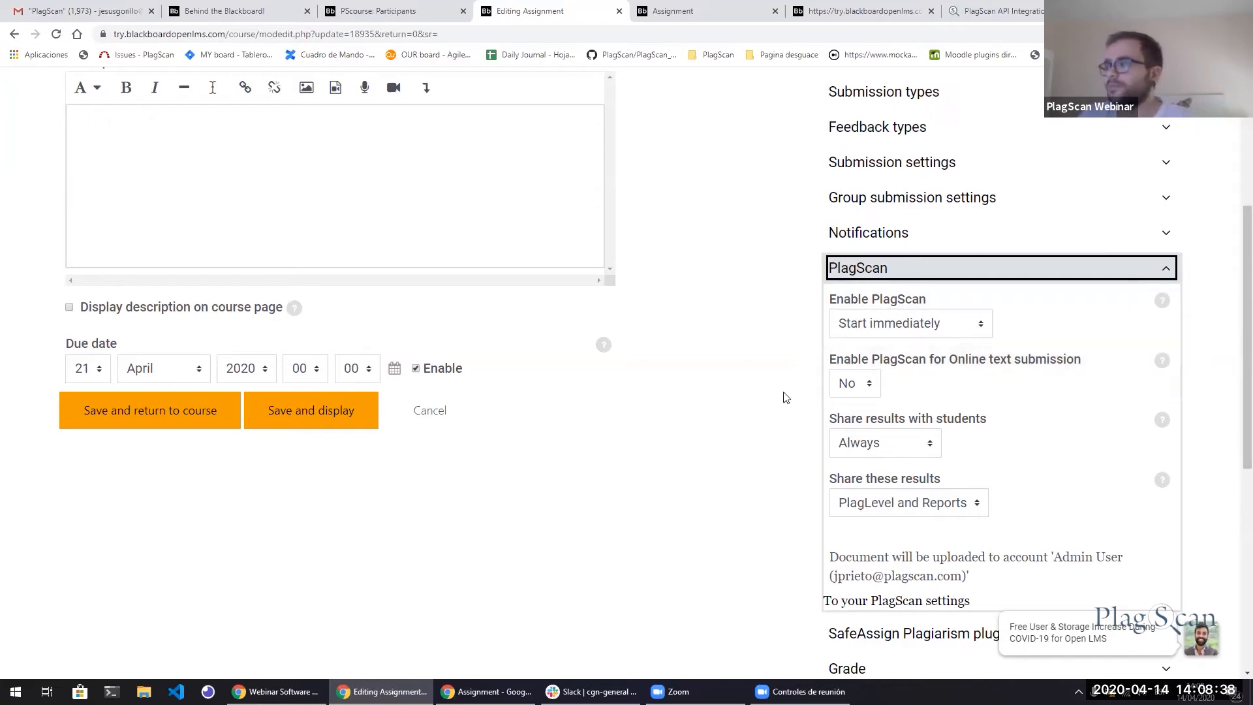
scroll(786, 396, up, 1)
scroll(786, 396, down, 1)
click(884, 320)
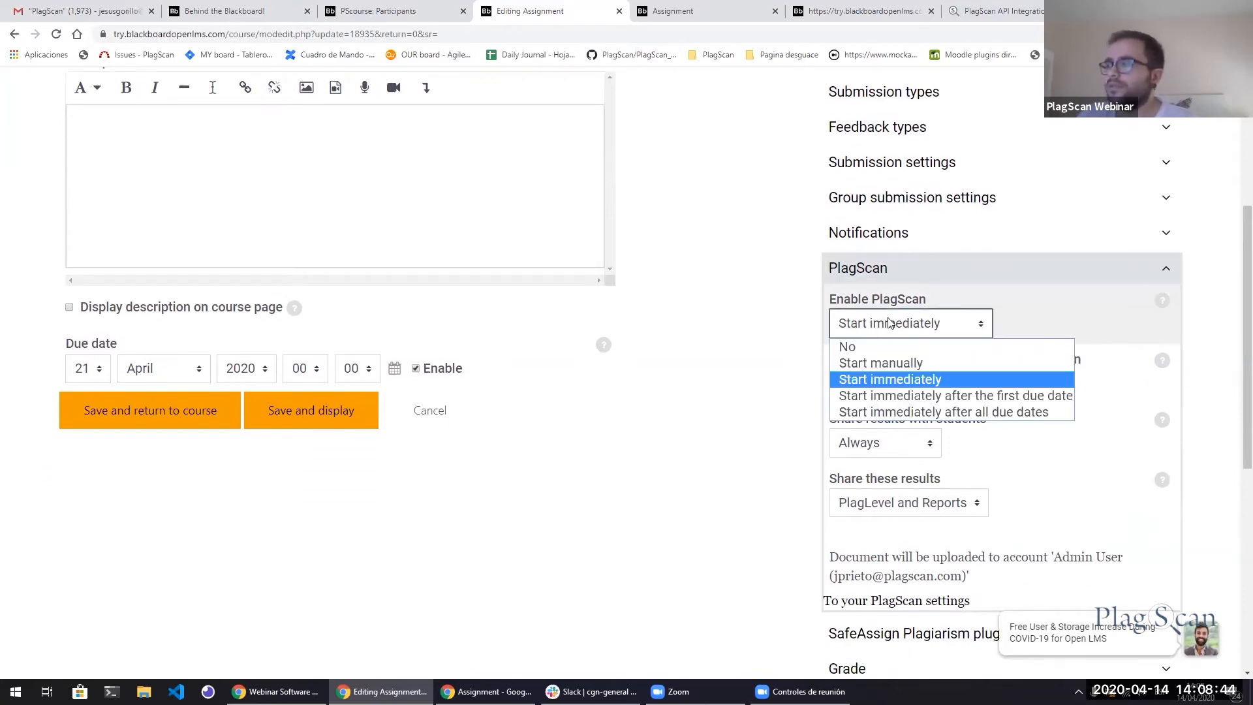
click(889, 323)
scroll(772, 328, down, 1)
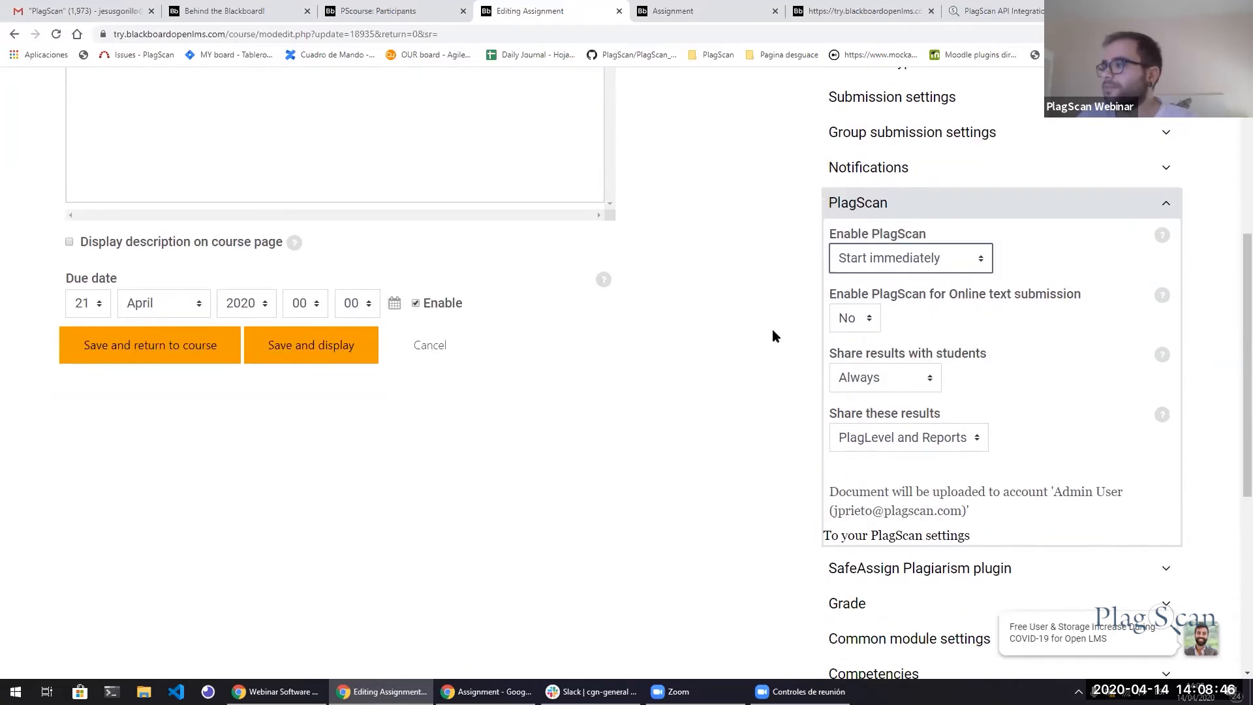
Examine the assignment's PlagScan settings for online text submissions, sharing results with students, and the upload account.
scroll(772, 335, up, 2)
scroll(713, 303, down, 3)
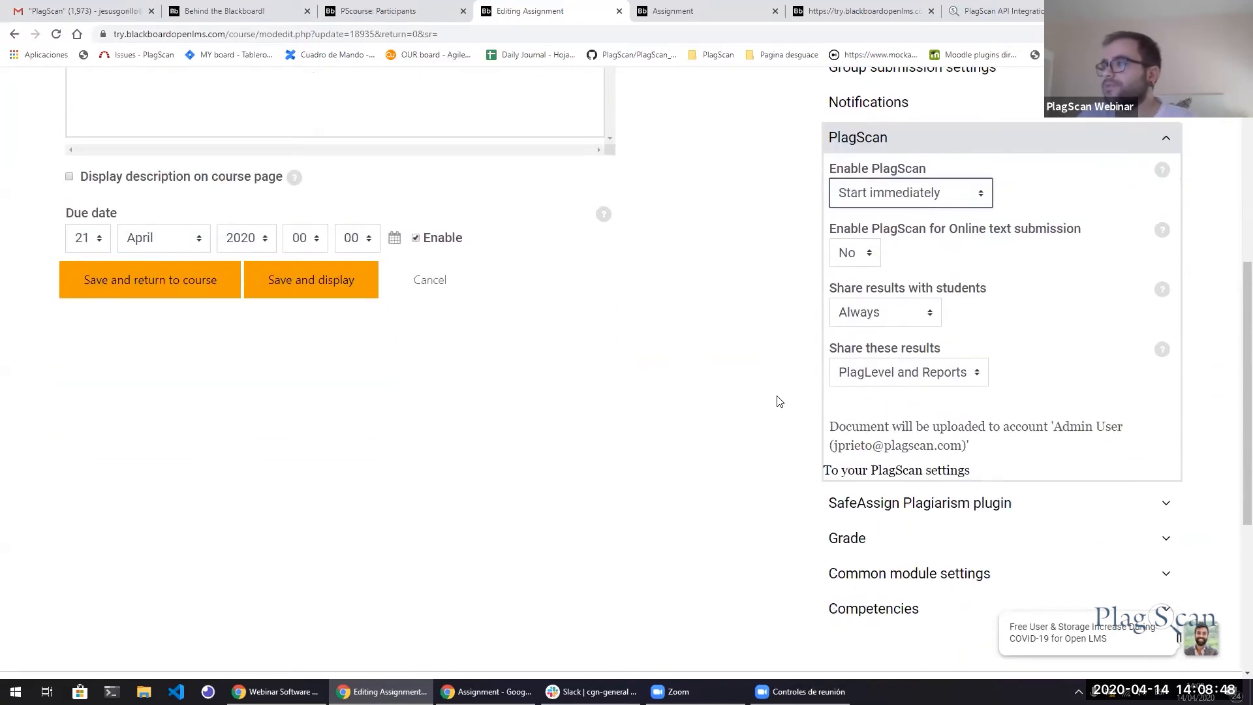
scroll(561, 362, up, 1)
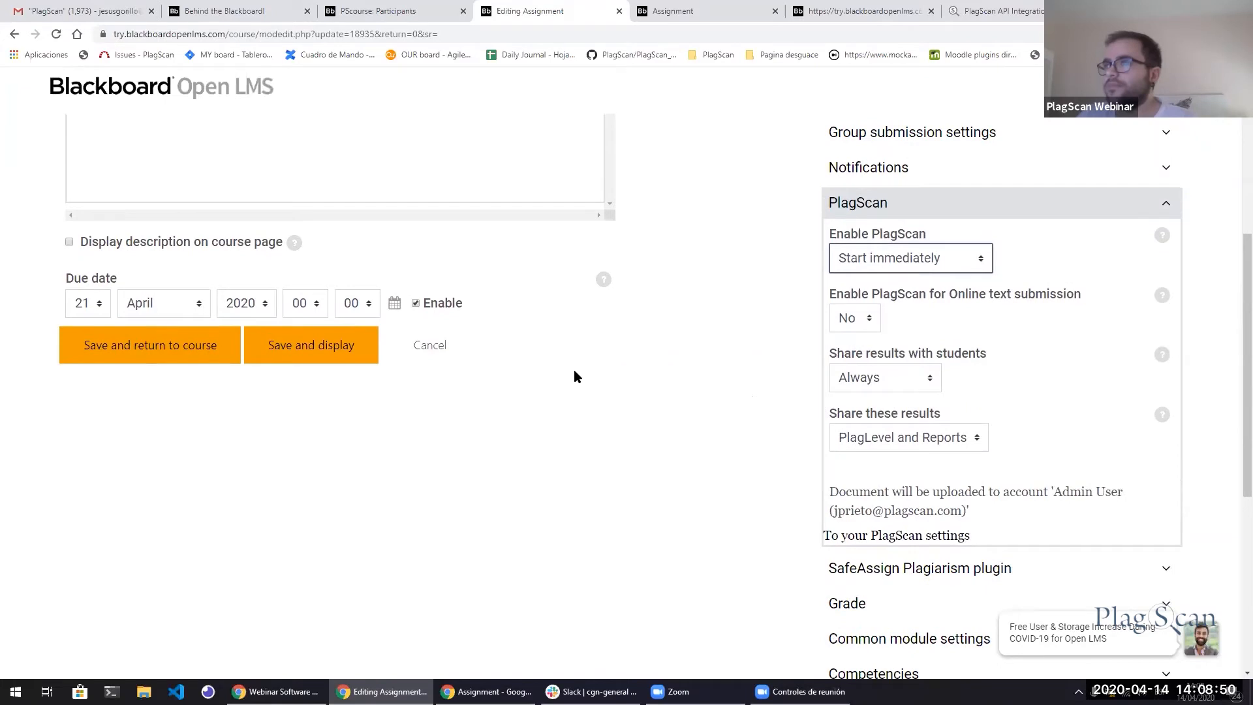
scroll(574, 370, down, 1)
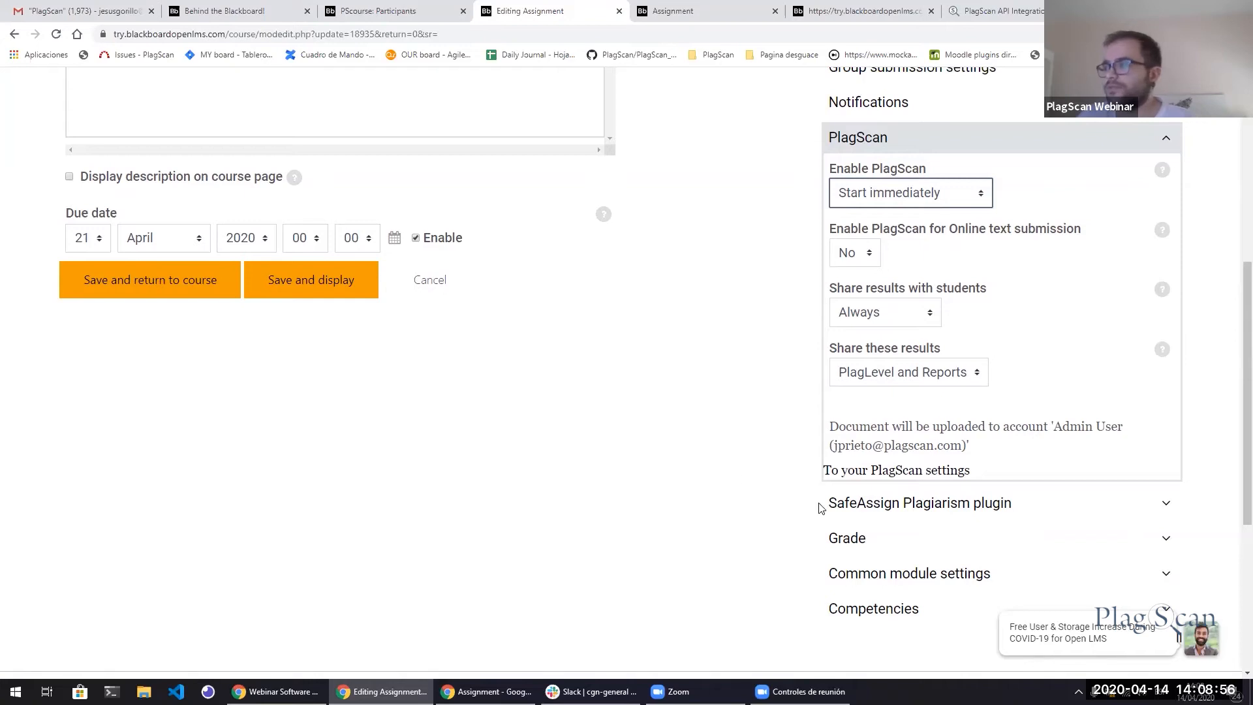
scroll(789, 461, up, 1)
scroll(773, 449, down, 2)
scroll(775, 447, up, 1)
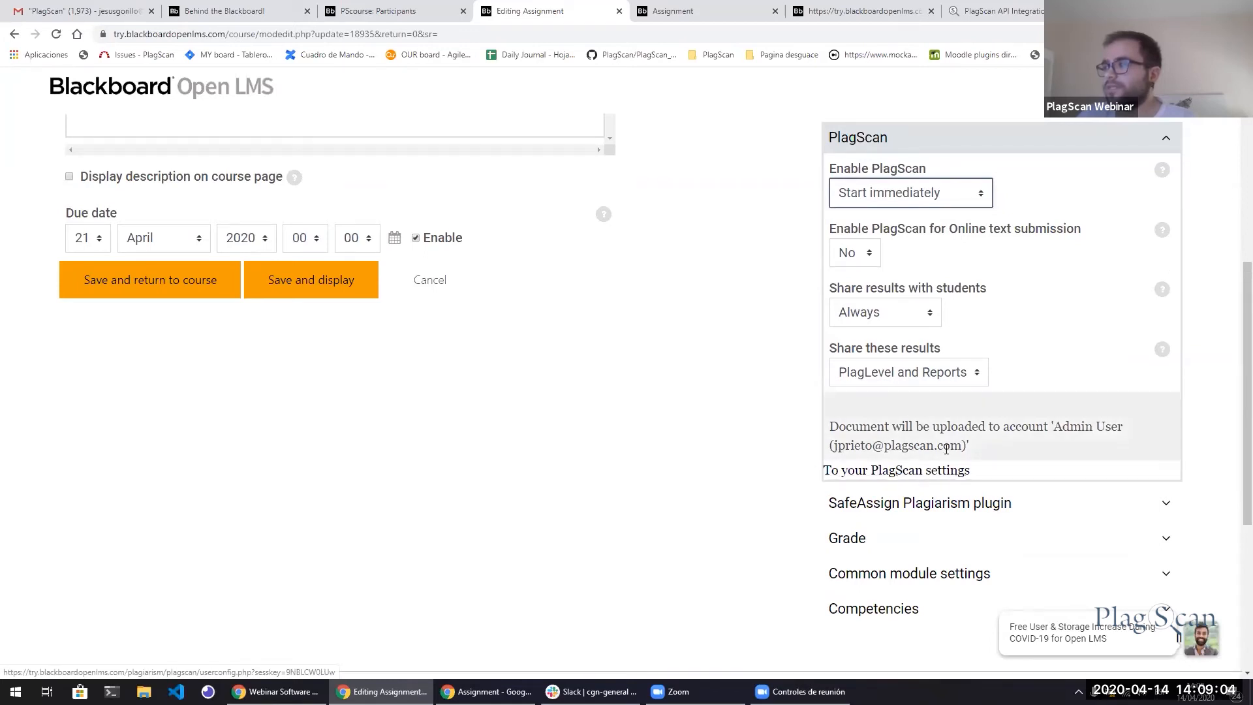
Highlight the upload account's e-mail, open its PlagScan account settings, and check which account the settings page applies to.
drag(961, 447, 852, 460)
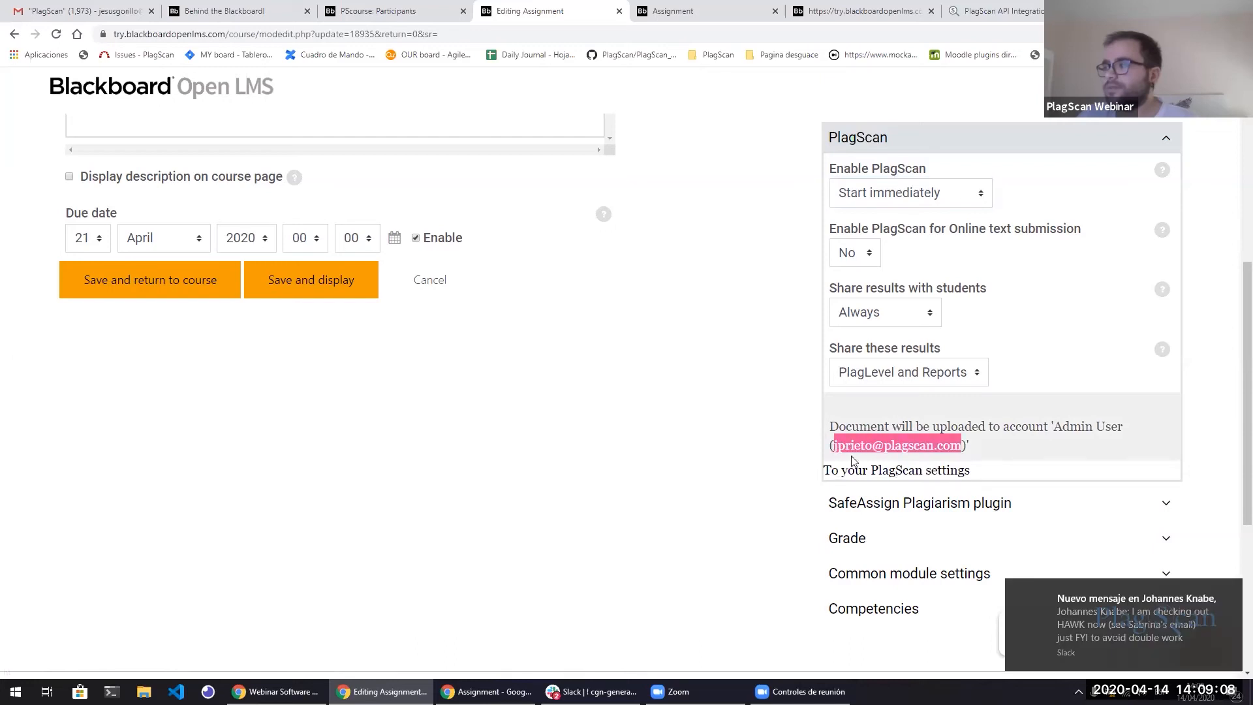
click(855, 469)
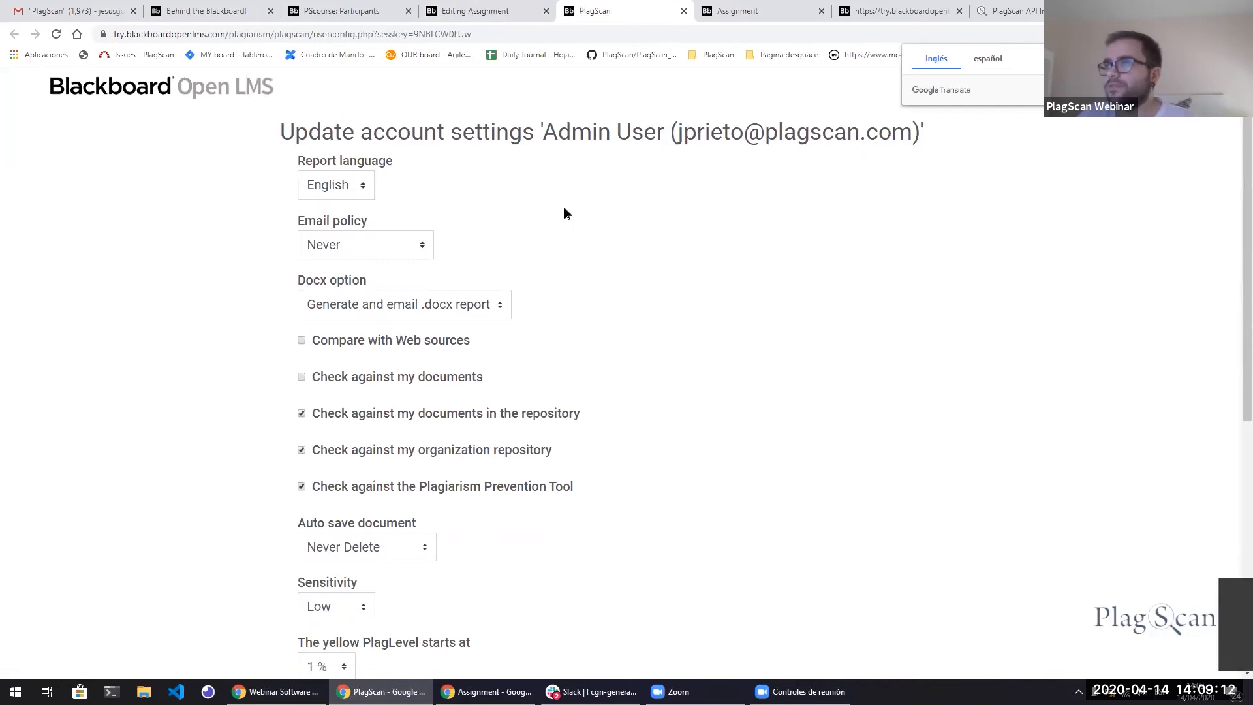
scroll(556, 137, down, 1)
scroll(690, 164, up, 1)
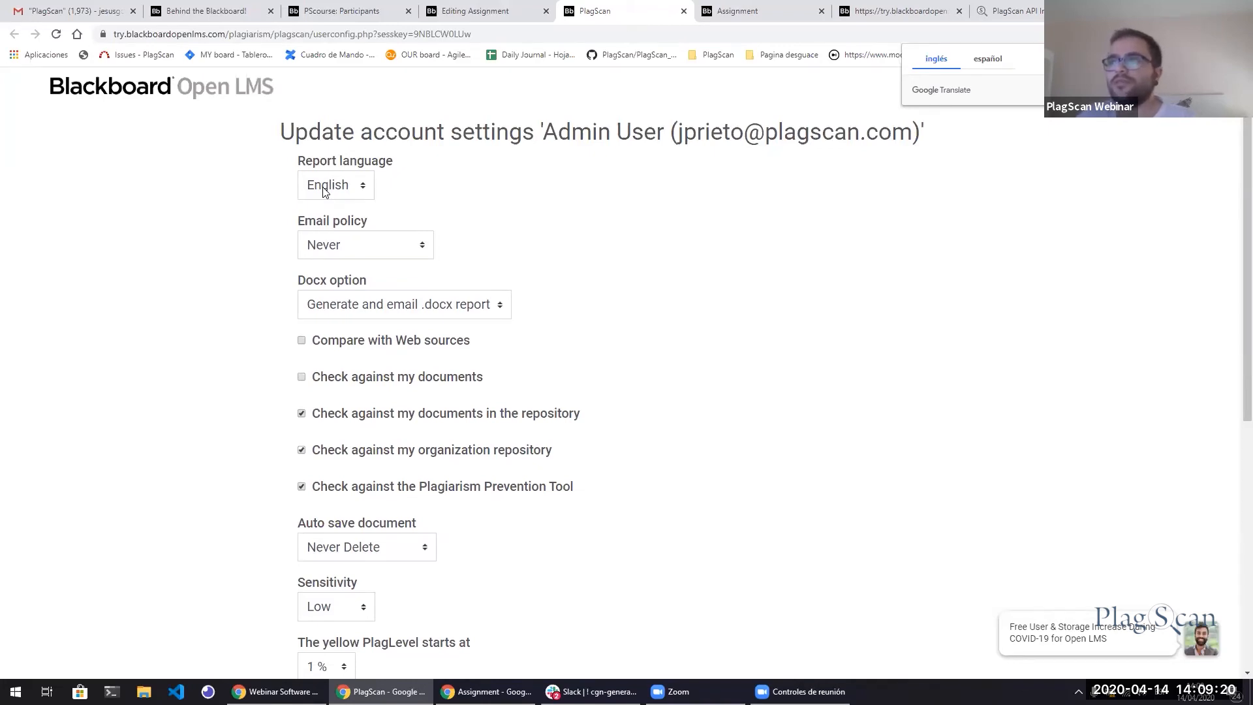
drag(680, 130, 909, 128)
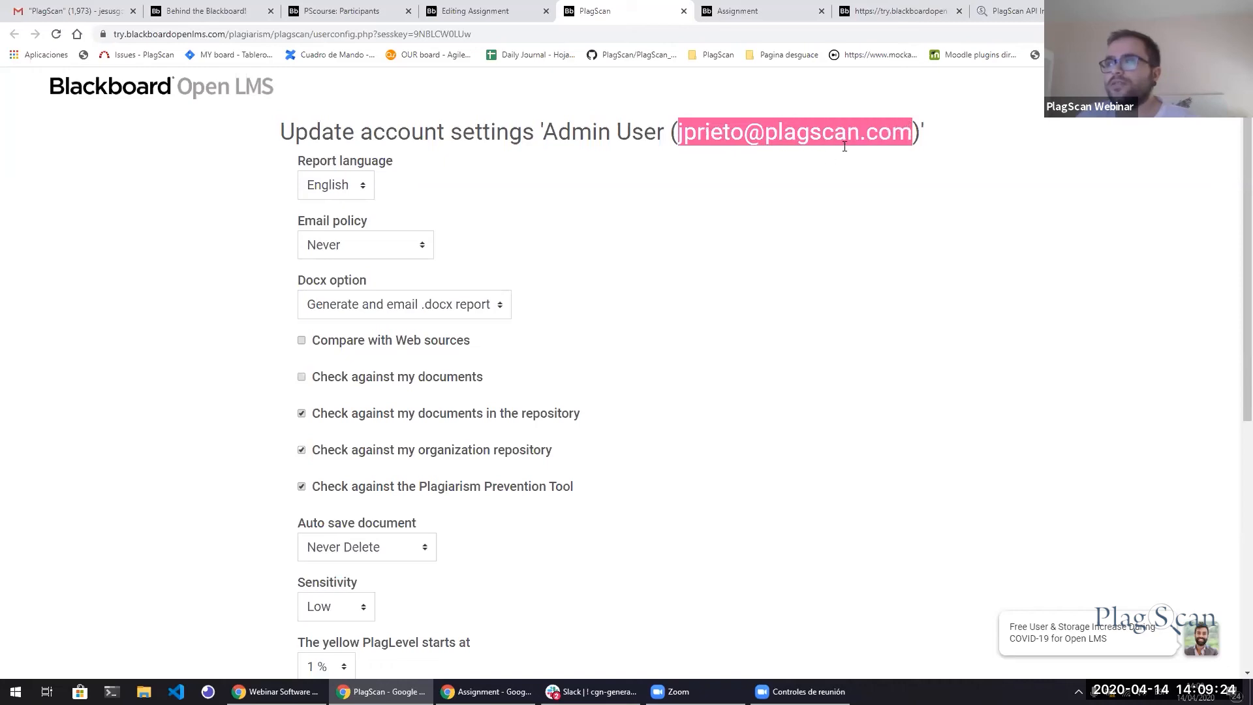
click(553, 163)
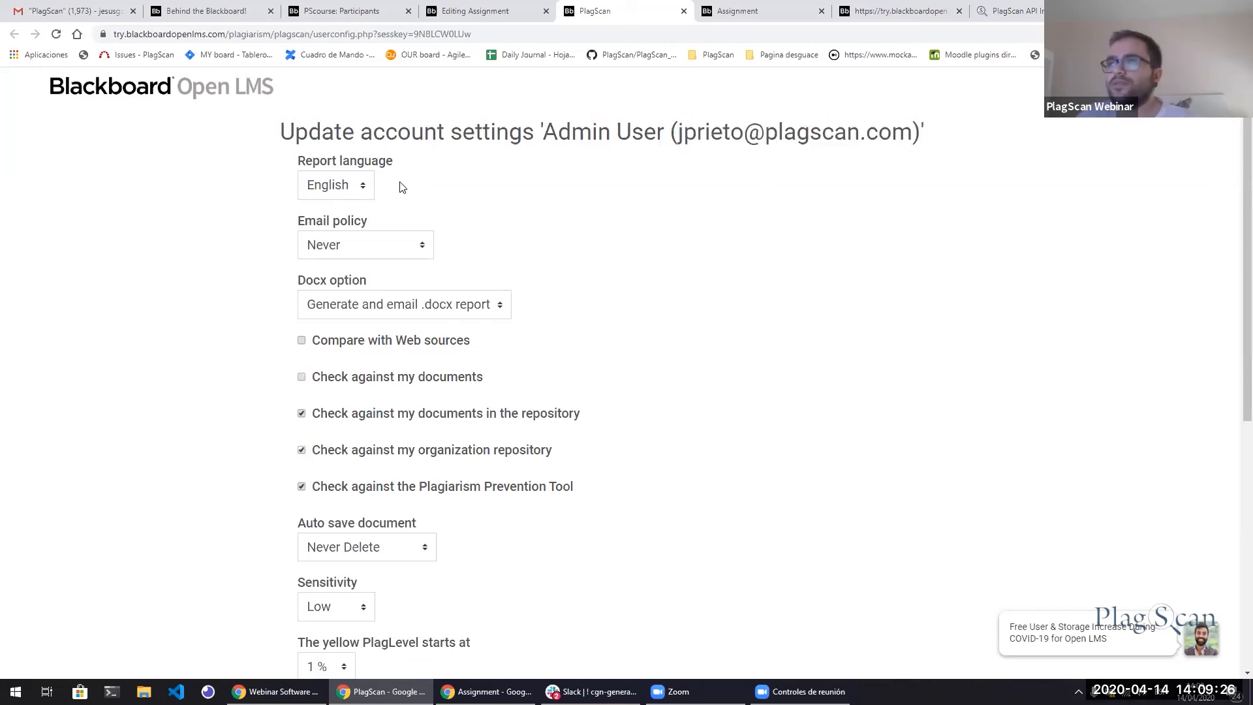
Review the account's report language, email policy, docx option and the sources that documents are checked against.
scroll(401, 185, down, 1)
click(355, 121)
click(355, 125)
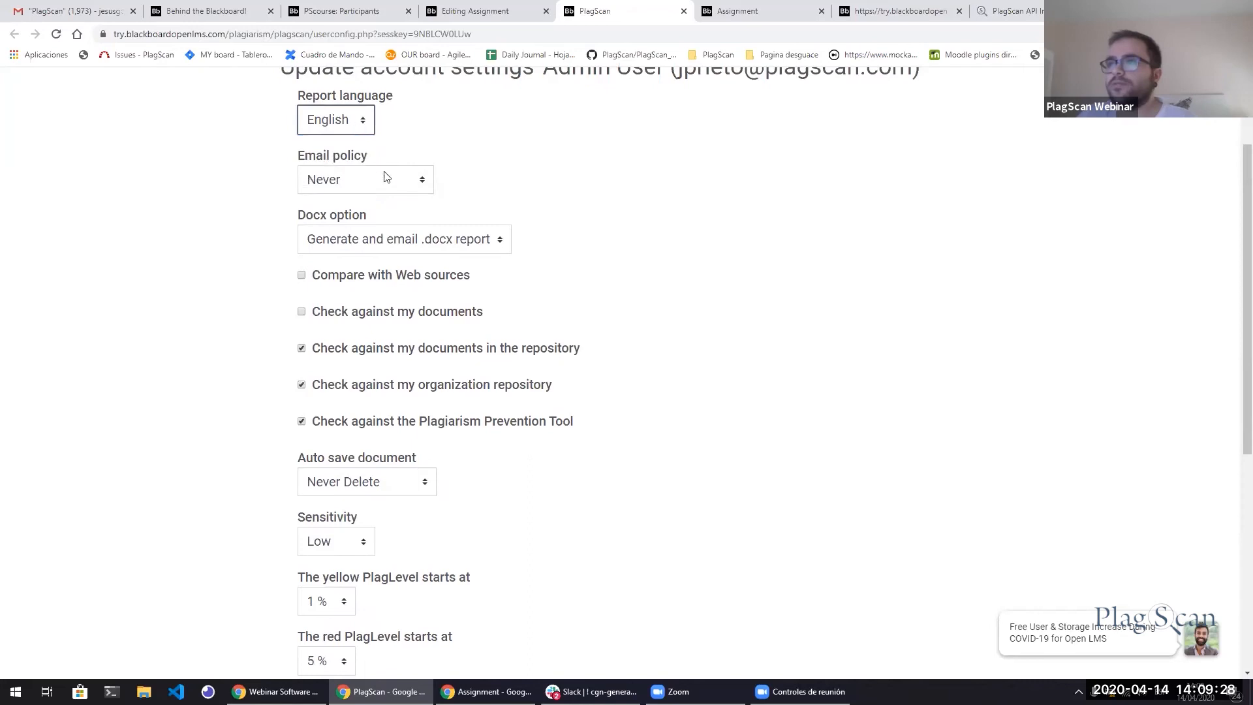
scroll(465, 176, down, 1)
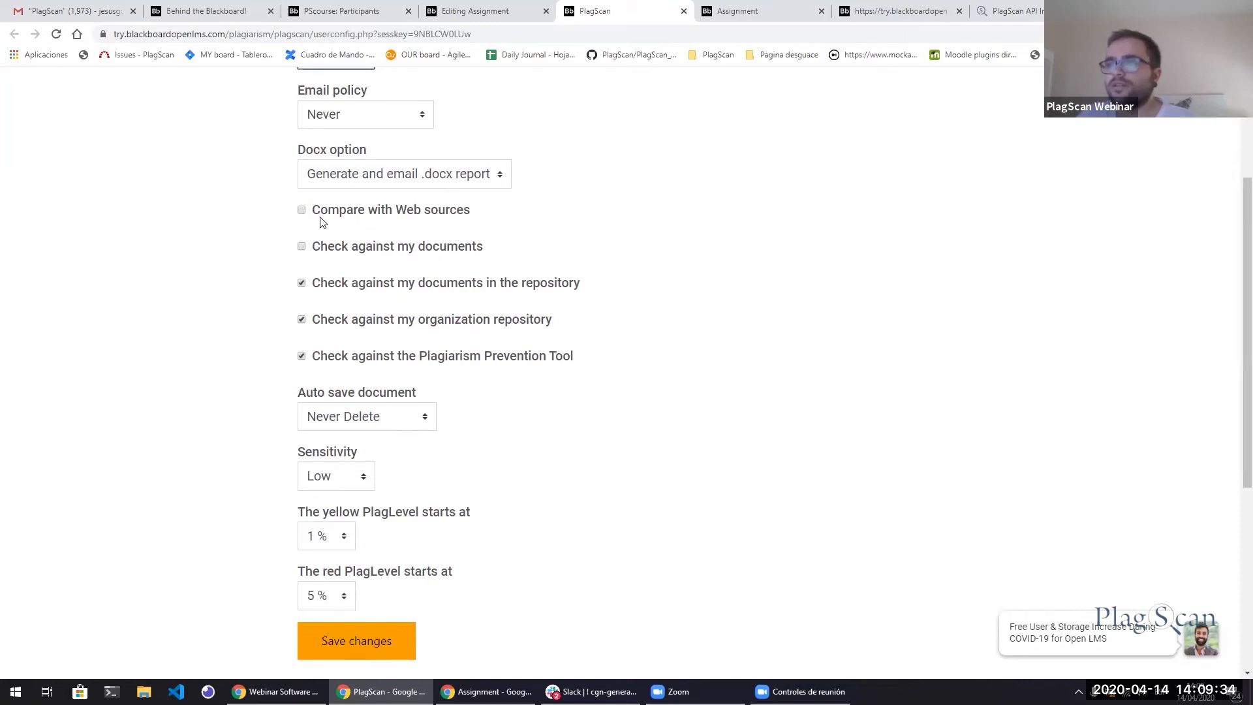
scroll(304, 215, down, 1)
scroll(312, 266, up, 1)
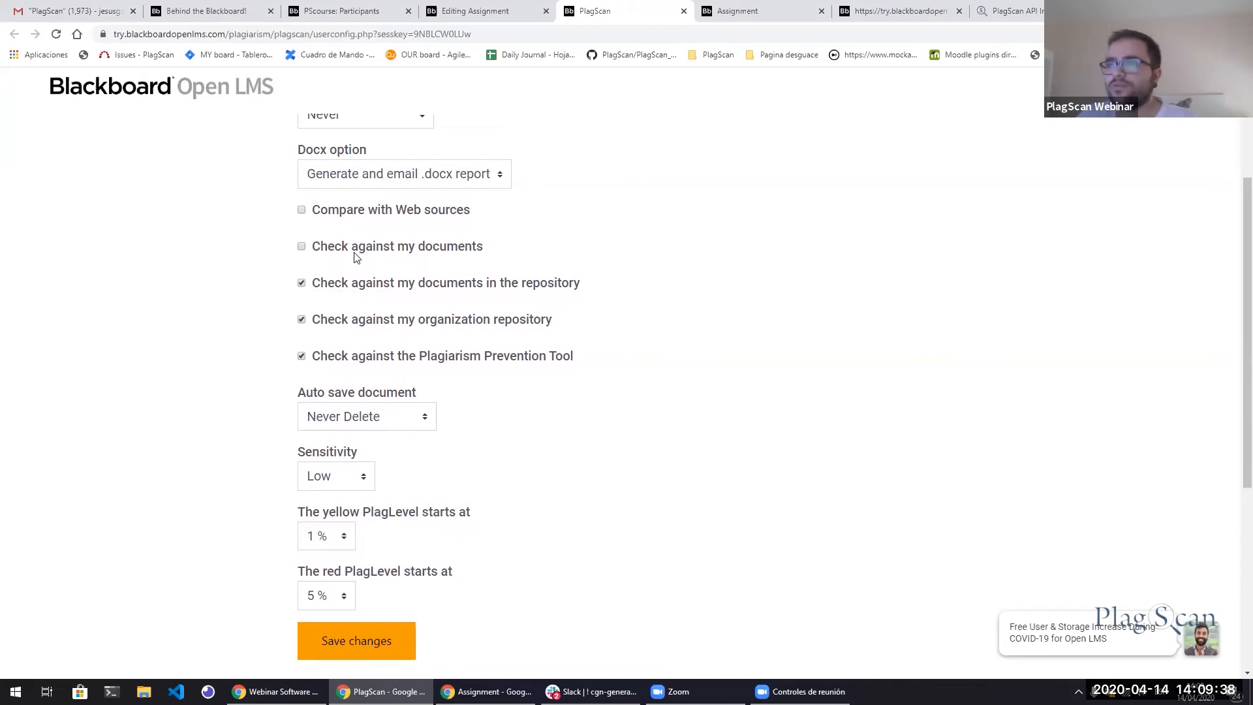
scroll(365, 287, down, 1)
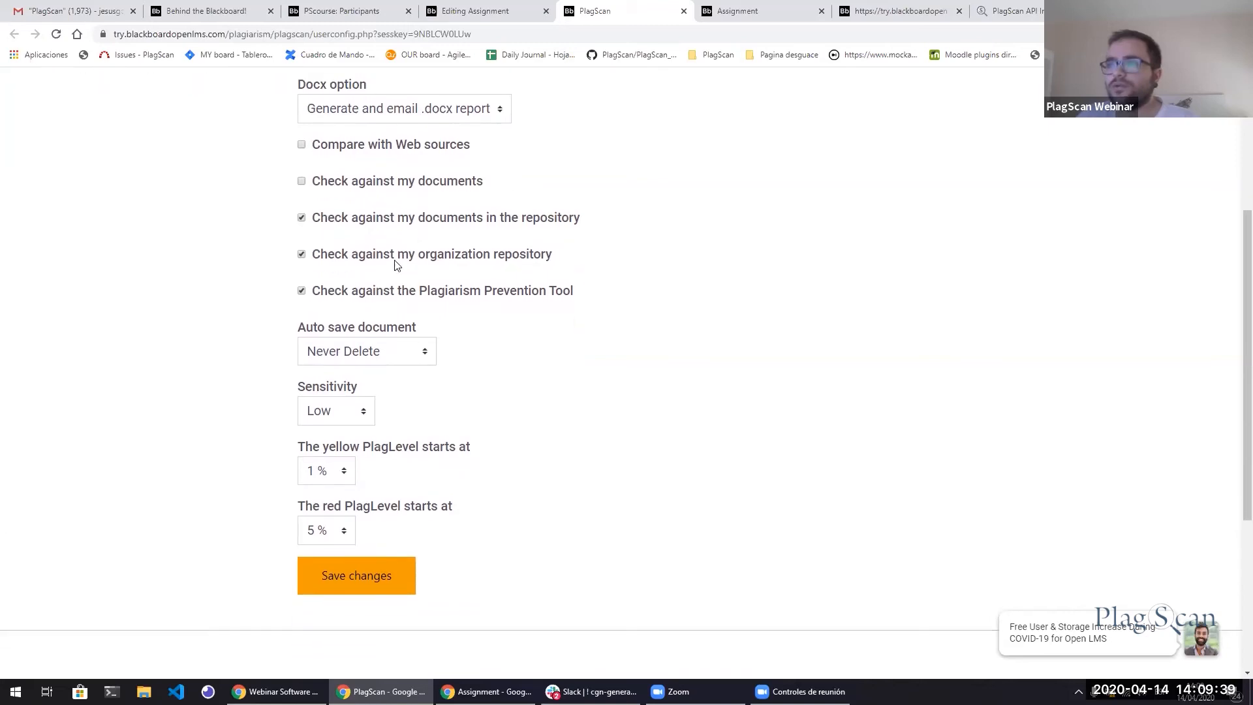
Review the auto save, sensitivity and yellow and red PlagLevel settings, and close the account settings page without saving.
click(410, 351)
click(407, 351)
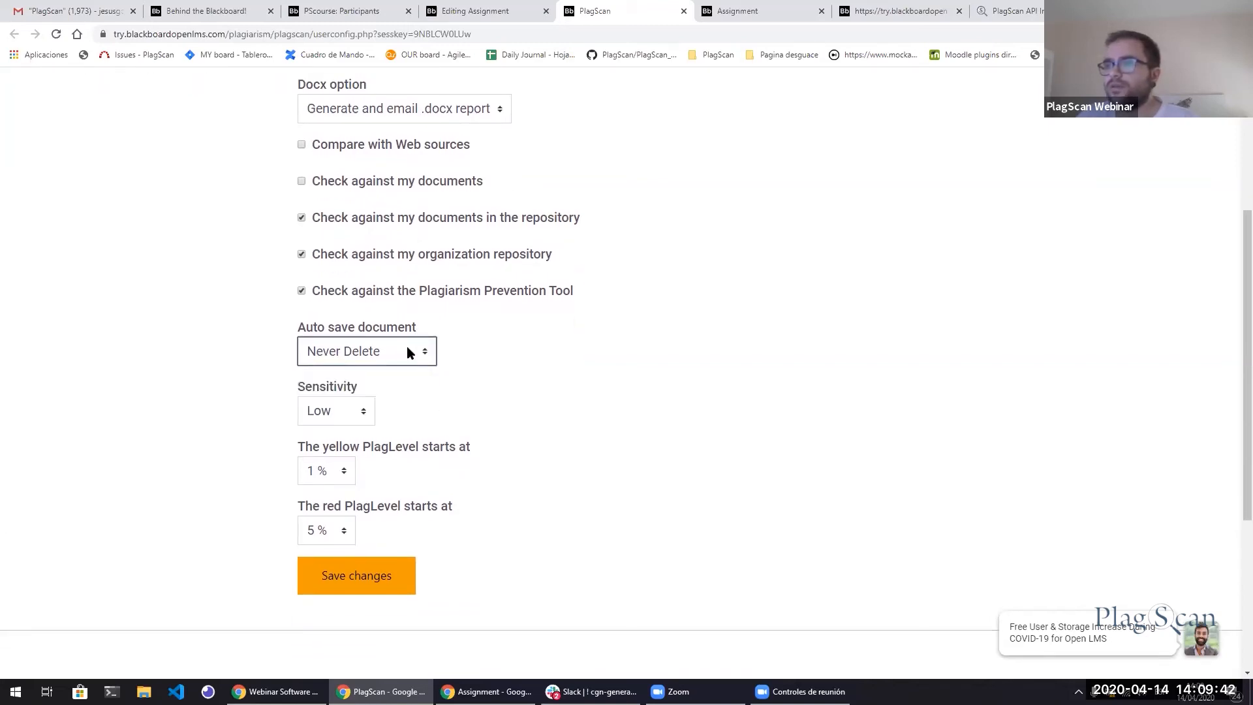
click(347, 415)
click(339, 433)
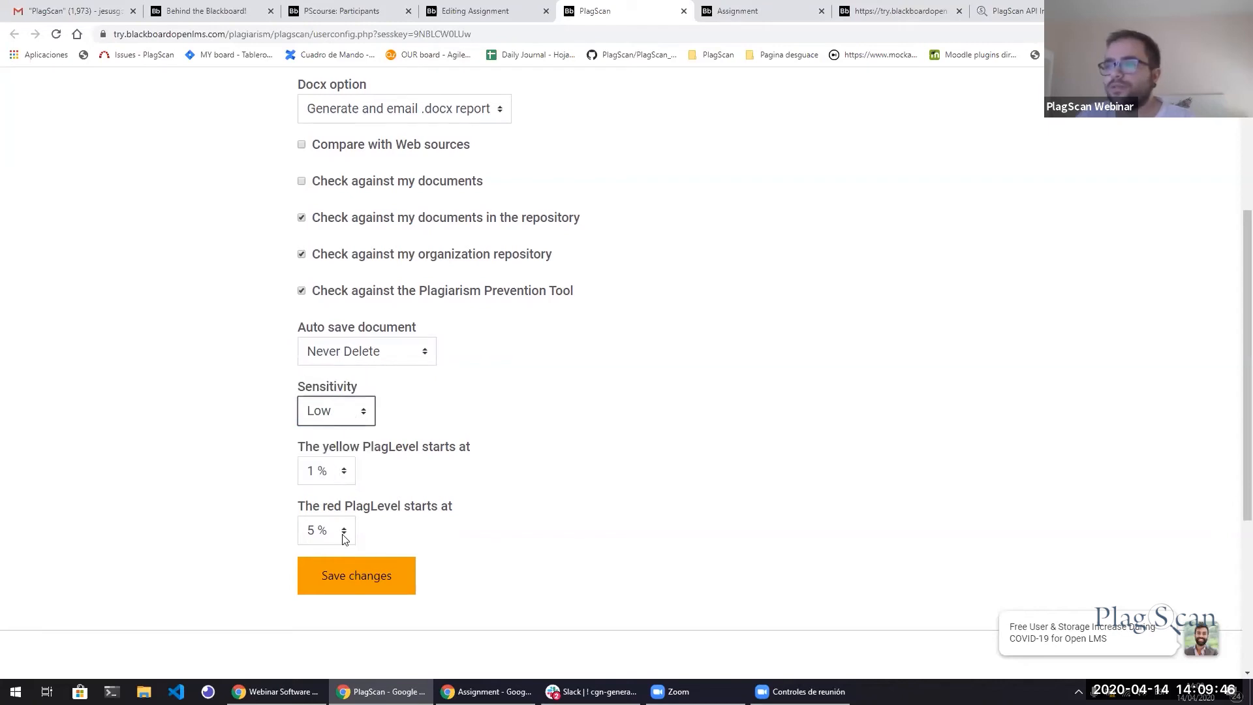
scroll(385, 481, up, 1)
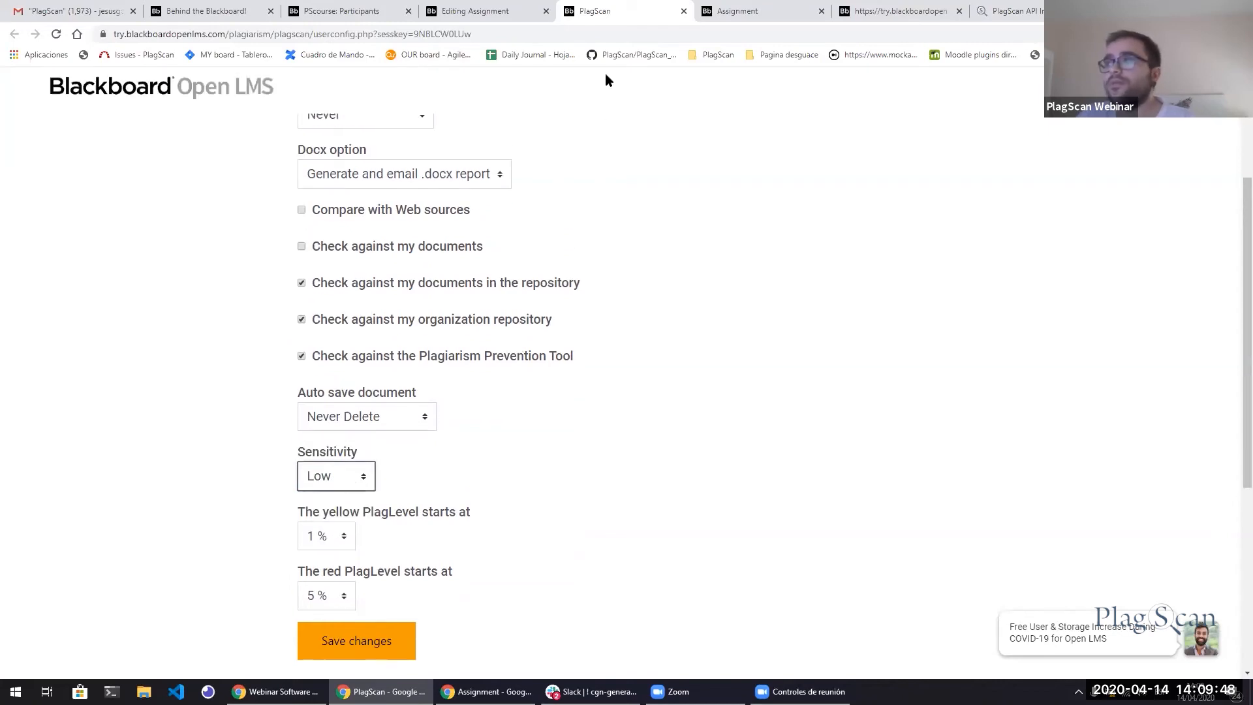
click(684, 12)
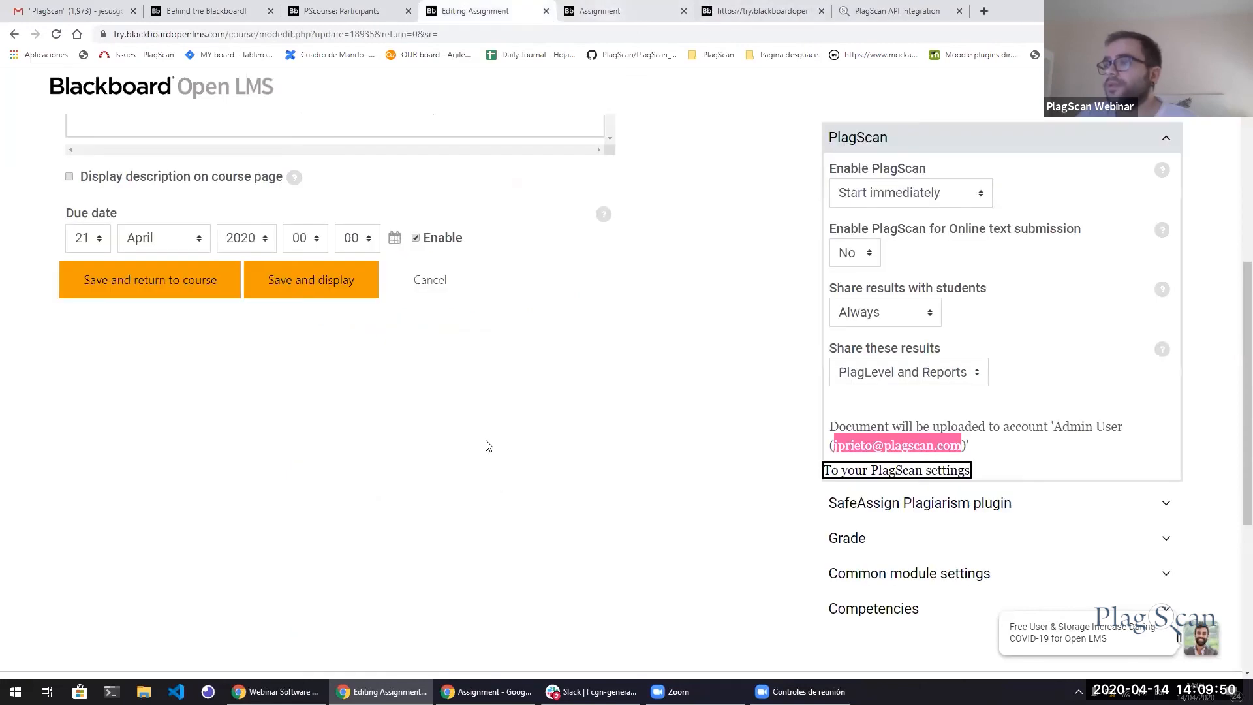
Return to the Math task 1 submissions list and check the PlagScan upload status of example_doc.pdf.
click(679, 12)
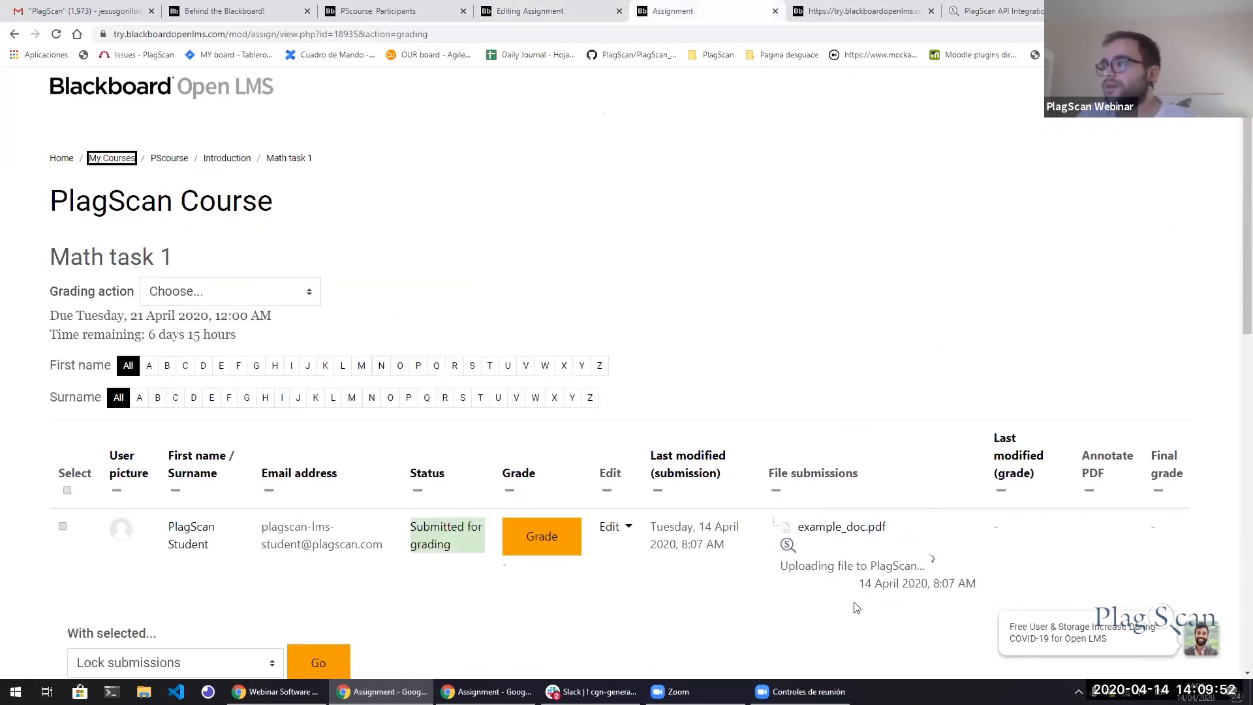
scroll(849, 554, down, 2)
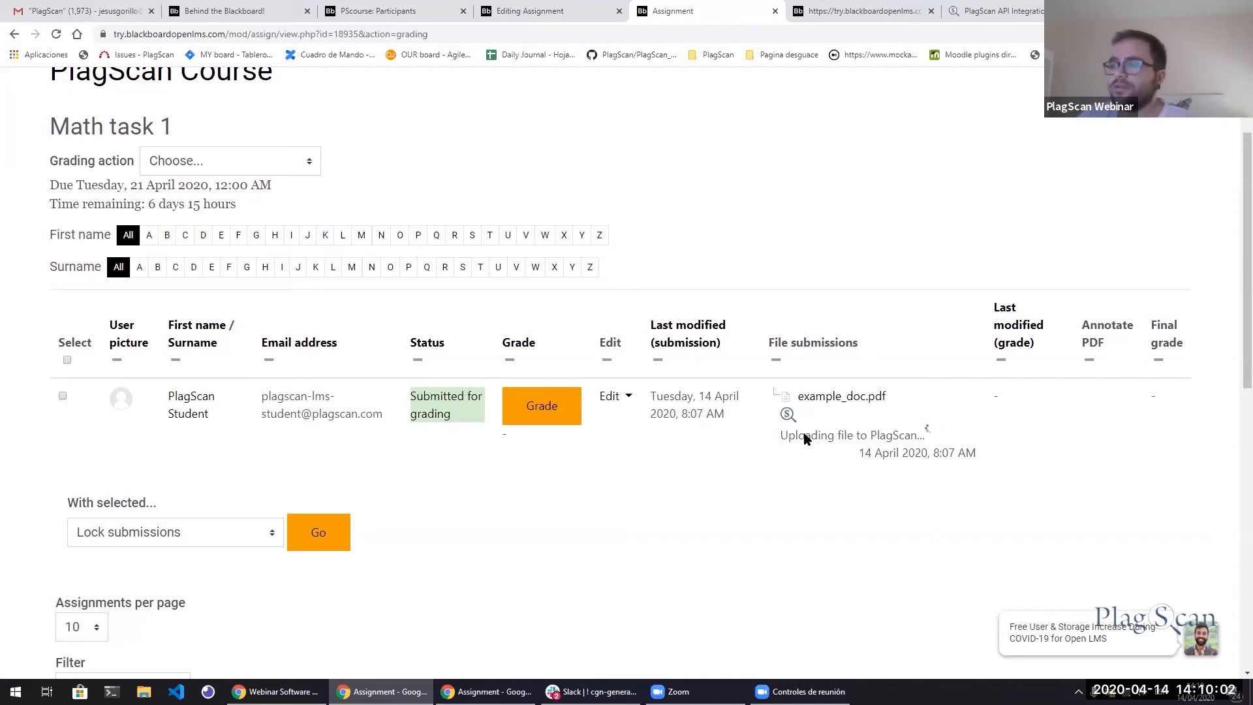
scroll(806, 438, up, 1)
scroll(804, 435, down, 2)
scroll(803, 417, up, 2)
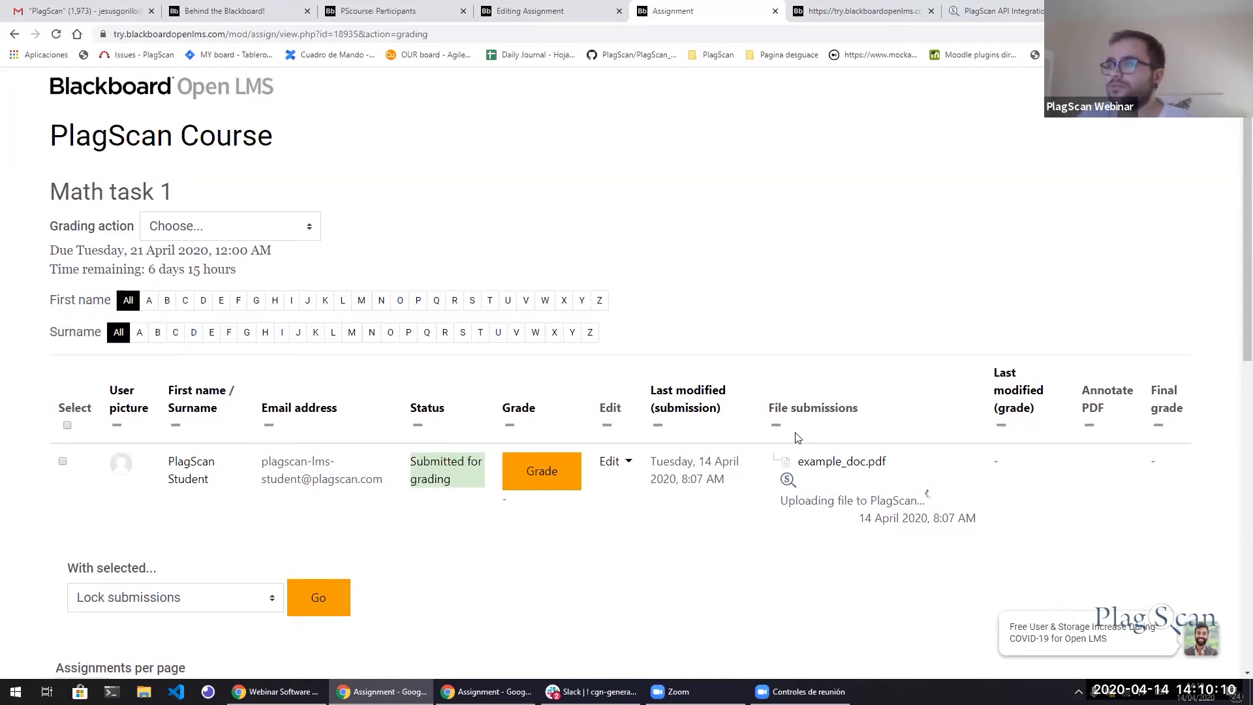
scroll(796, 439, down, 1)
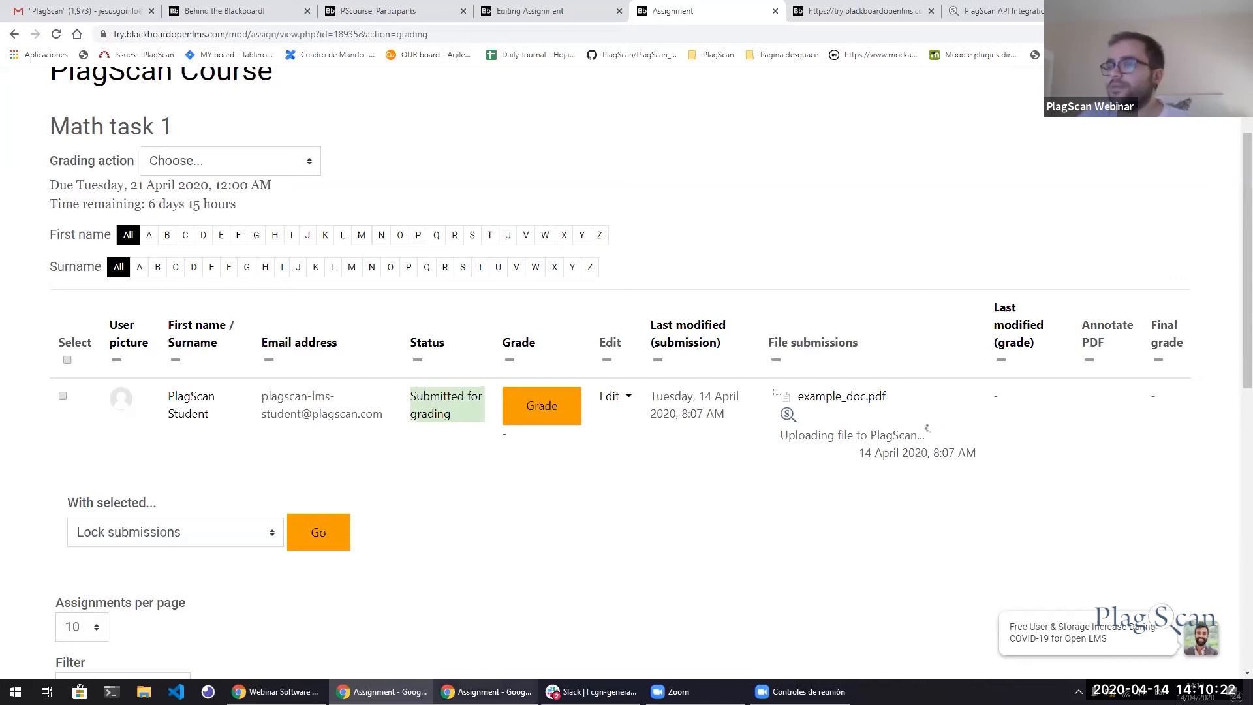
Check example_doc.pdf's upload status in the student's browser window, and return to the teacher's submissions list.
key(alt+Tab)
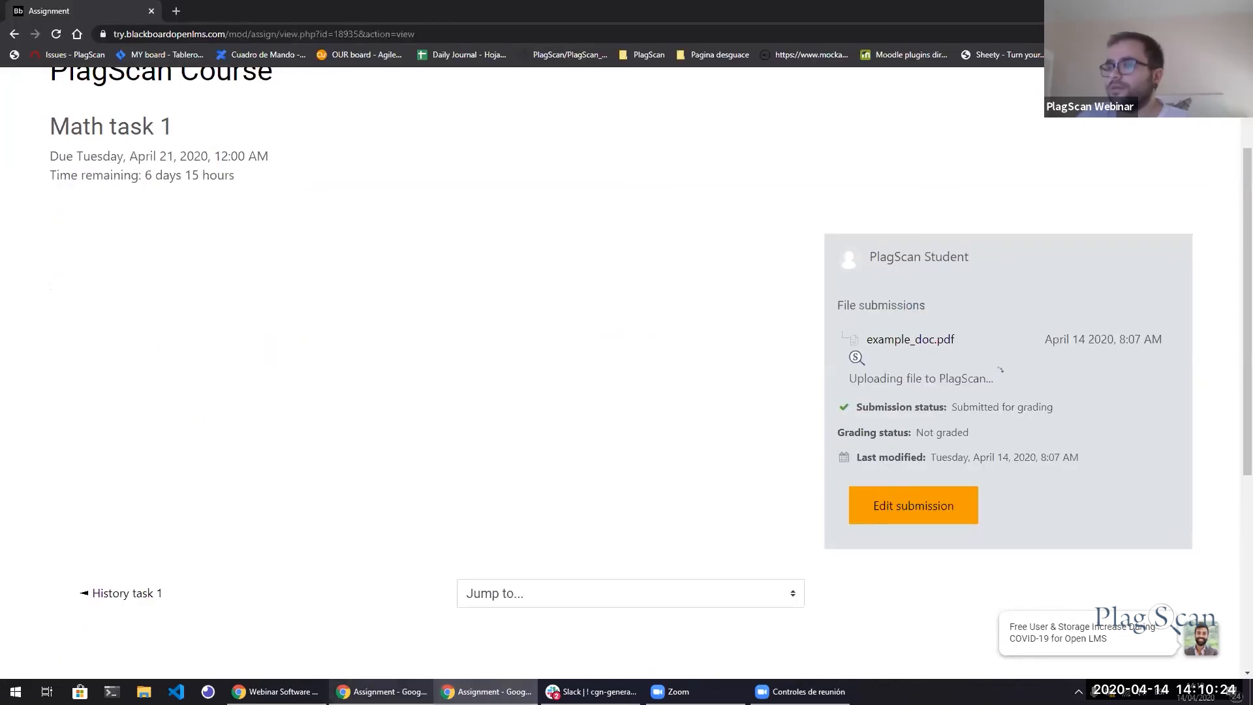
key(alt+Tab)
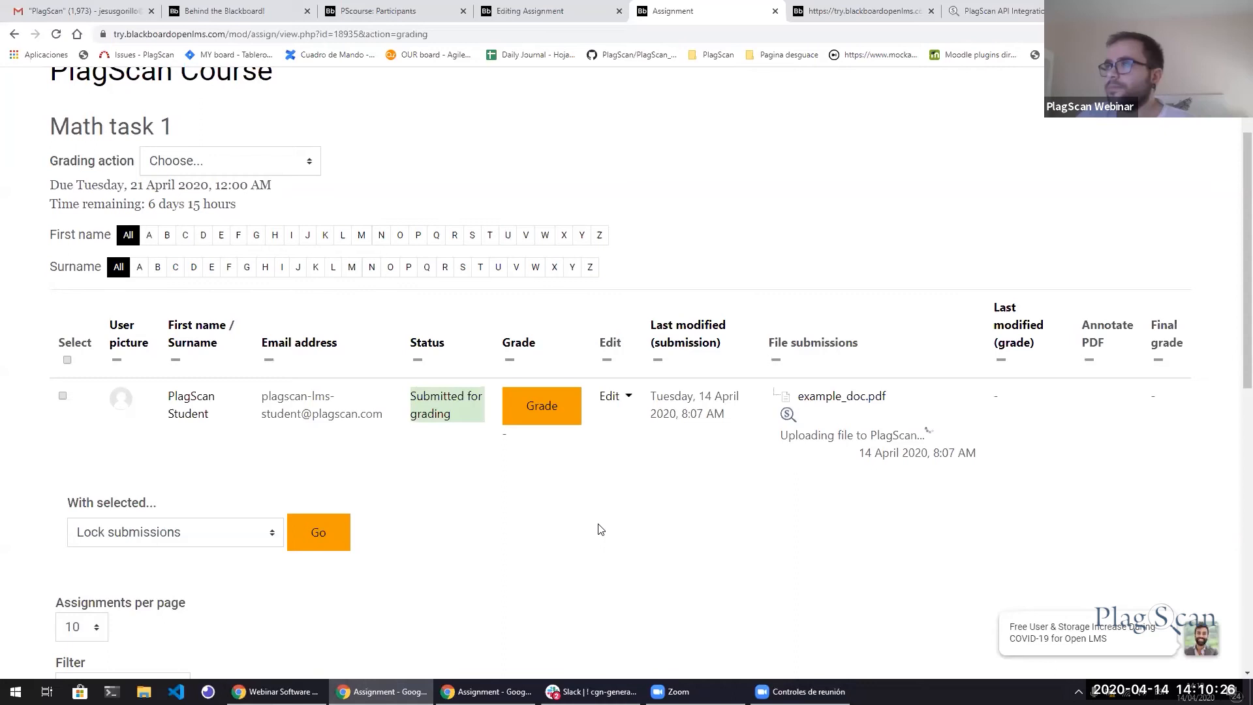
scroll(600, 528, up, 1)
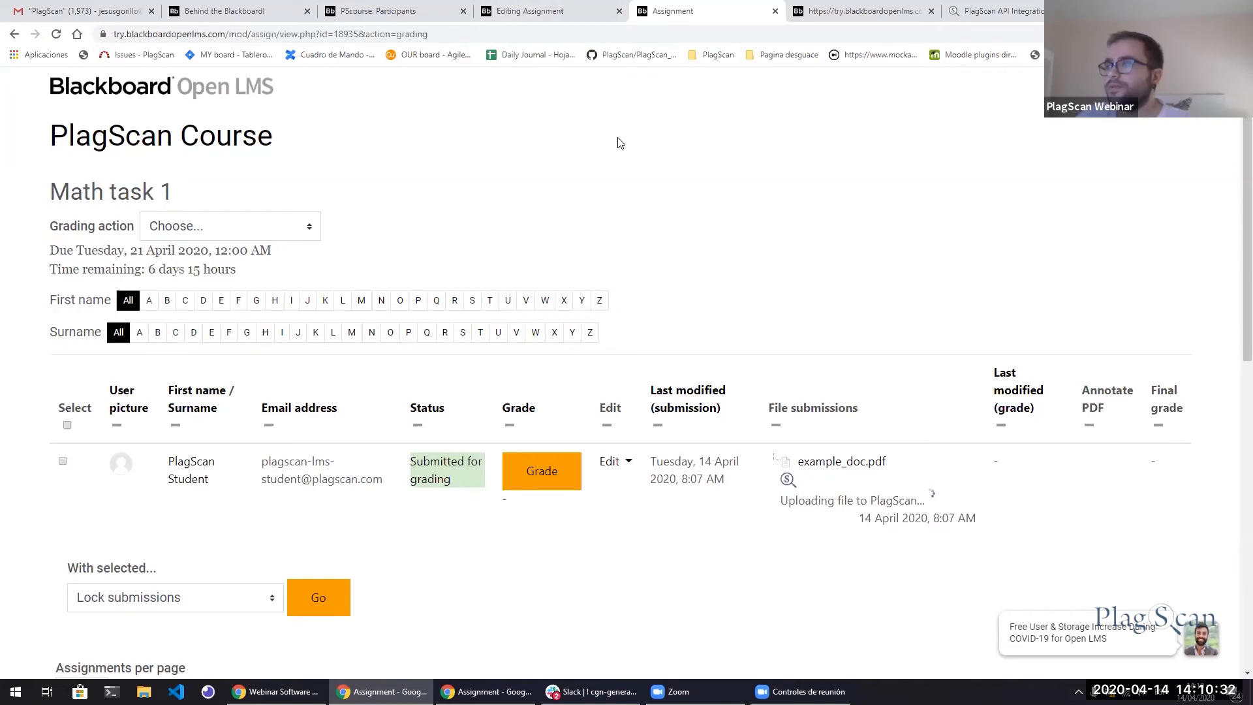
Look over the PlagScan Course participants list and switch to the page with Math task 1's edit settings.
scroll(582, 77, up, 1)
key(ctrl+3)
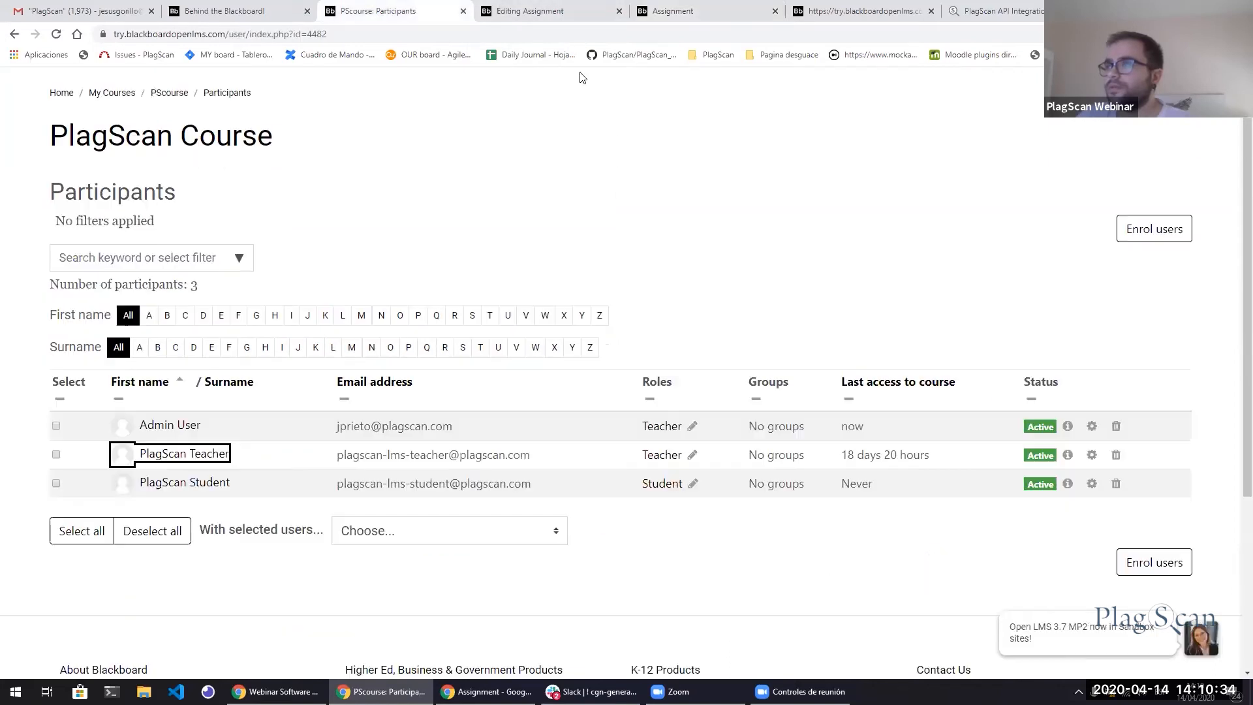
scroll(499, 315, down, 3)
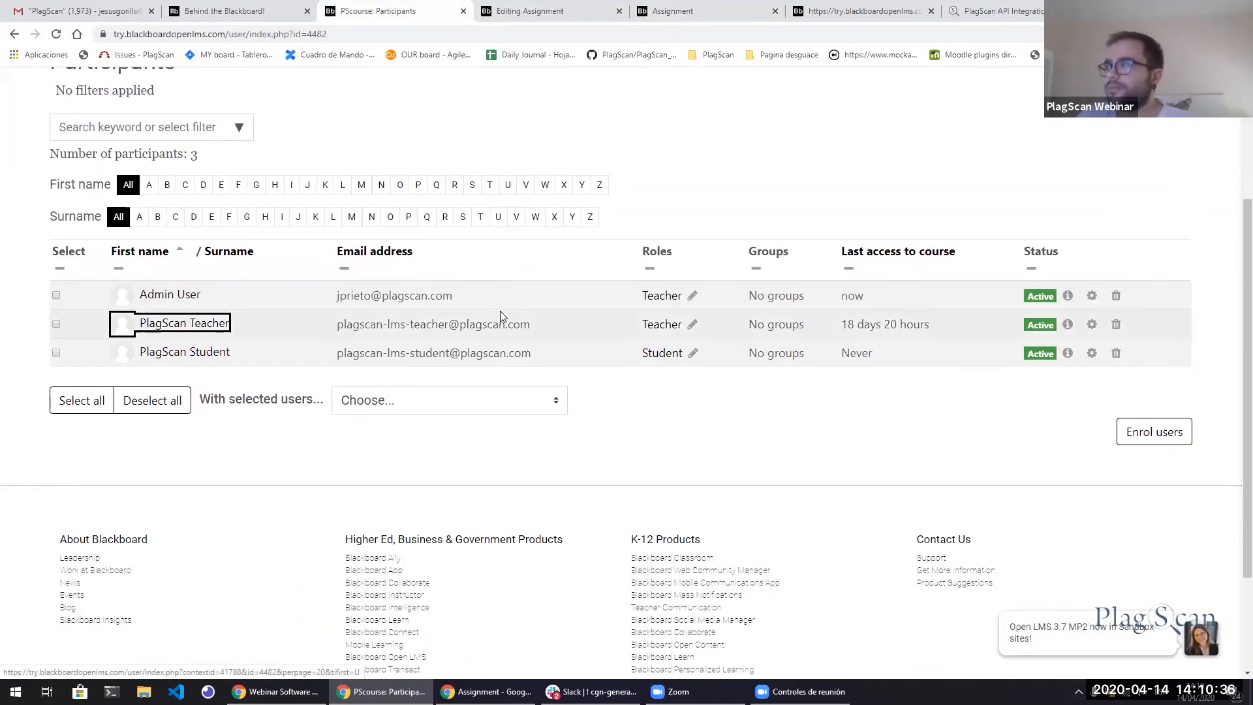
scroll(503, 313, up, 1)
key(ctrl+4)
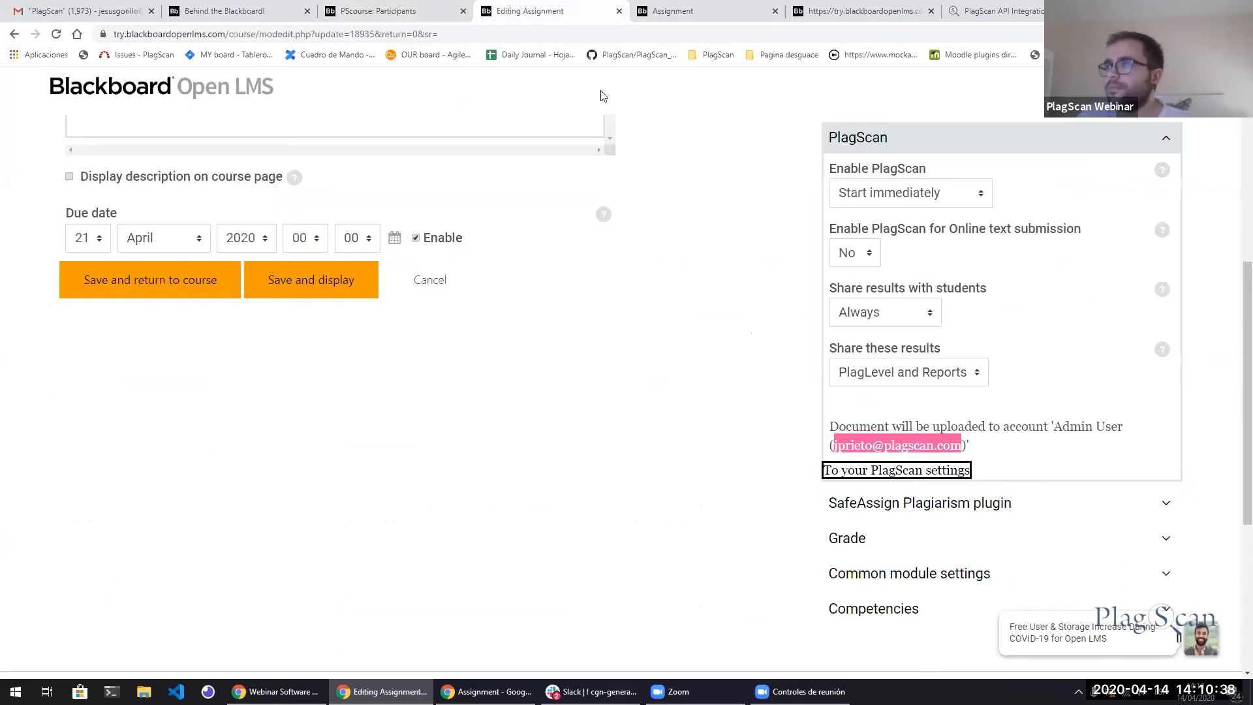
Go back to the Math task 1 submissions list and refresh it to recheck example_doc.pdf's PlagScan status.
click(714, 8)
scroll(674, 149, down, 2)
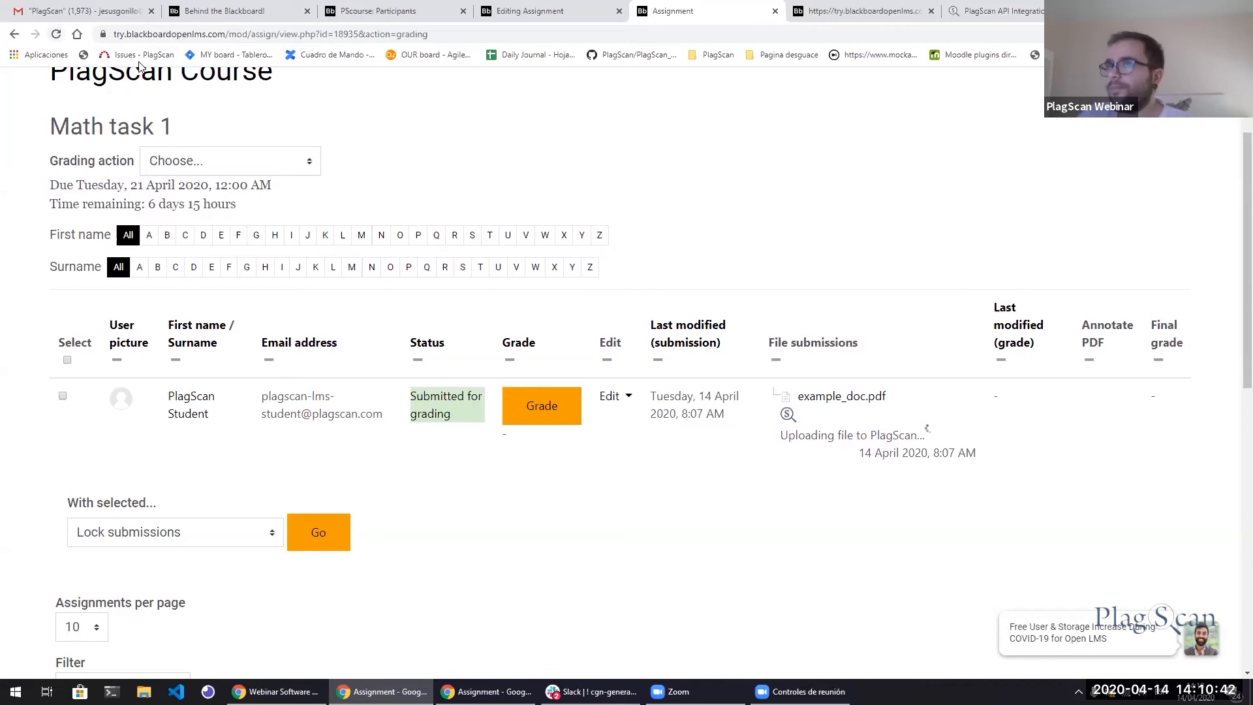
key(F5)
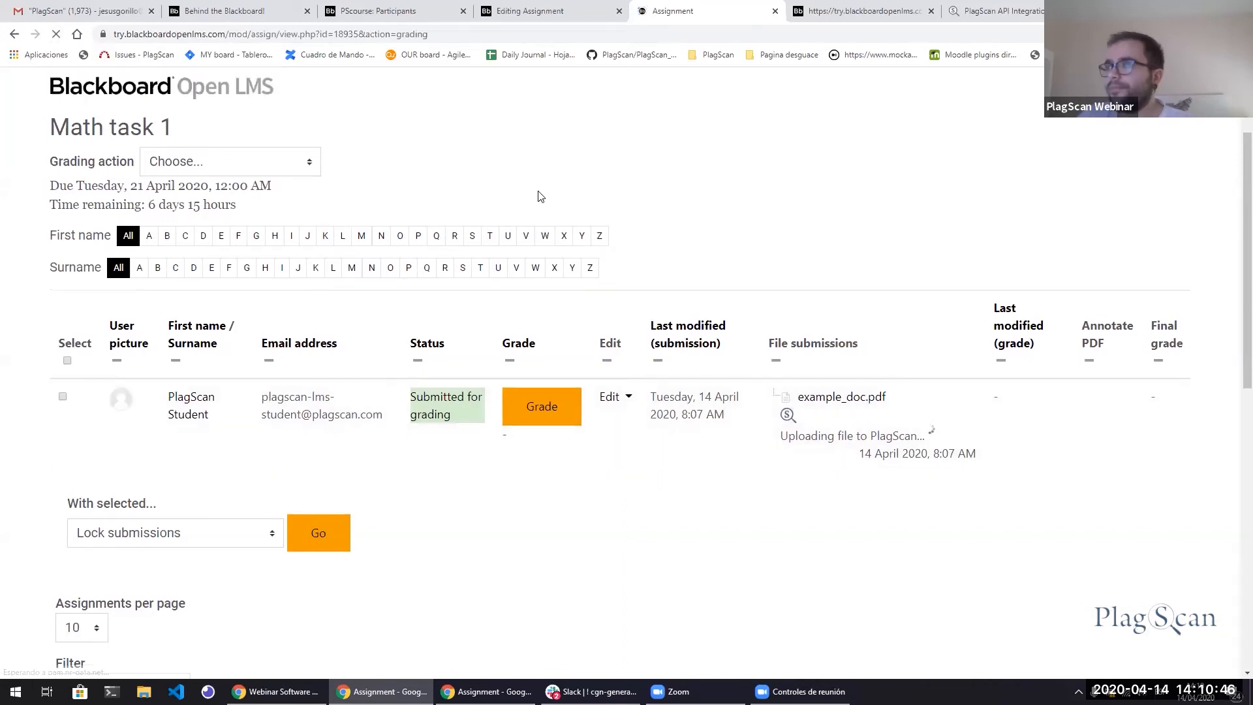
scroll(541, 196, up, 1)
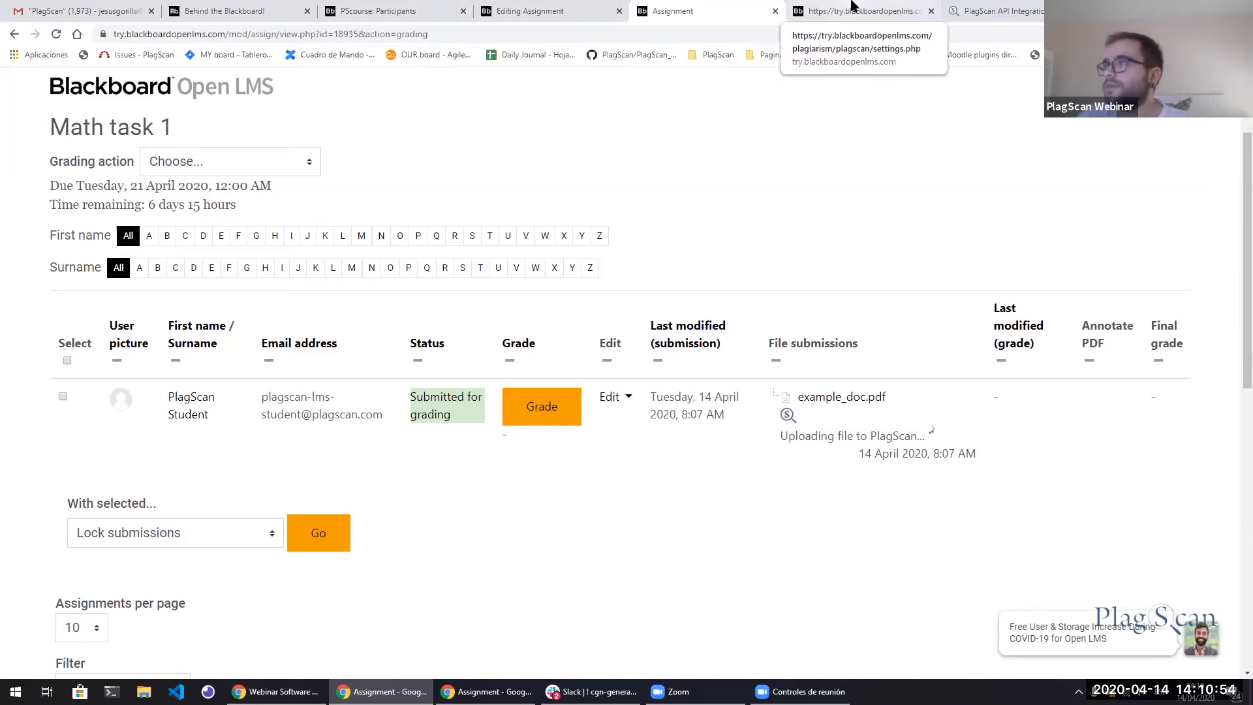
scroll(160, 163, up, 2)
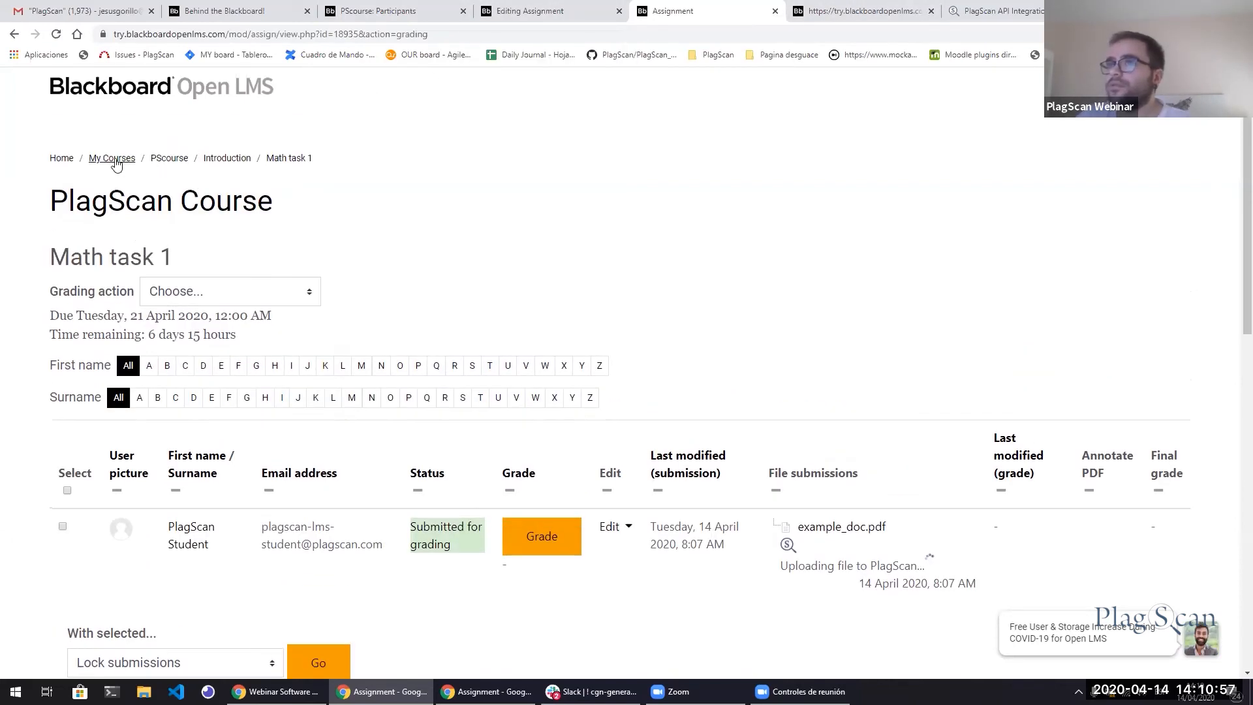
Open the PlagScan Course page separately and display the submissions list of History task 1.
middle_click(163, 162)
click(804, 7)
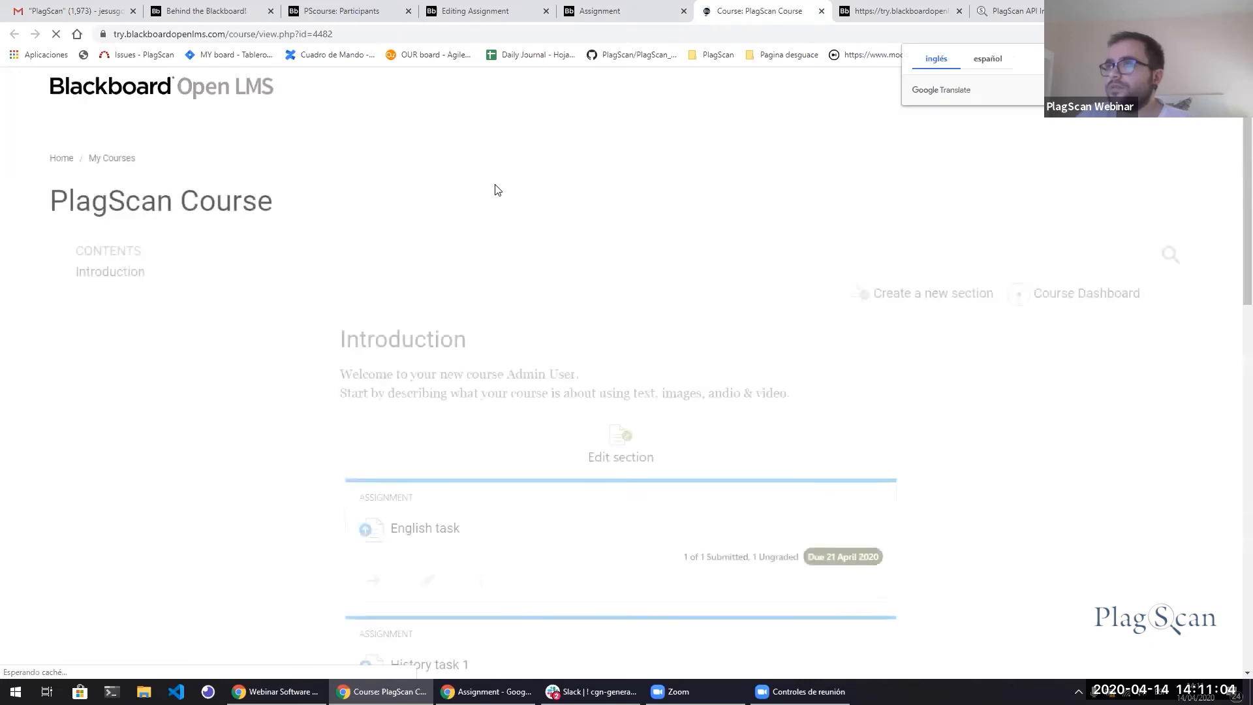
scroll(451, 313, down, 2)
scroll(450, 313, down, 1)
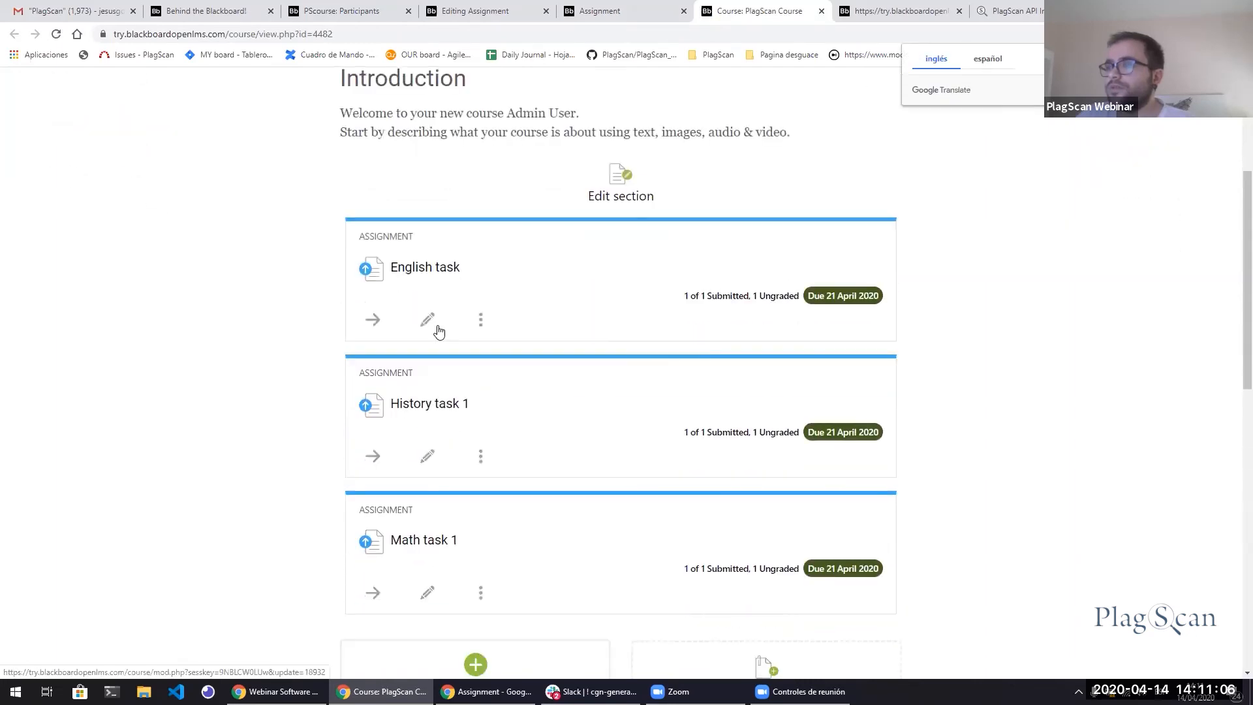
click(417, 408)
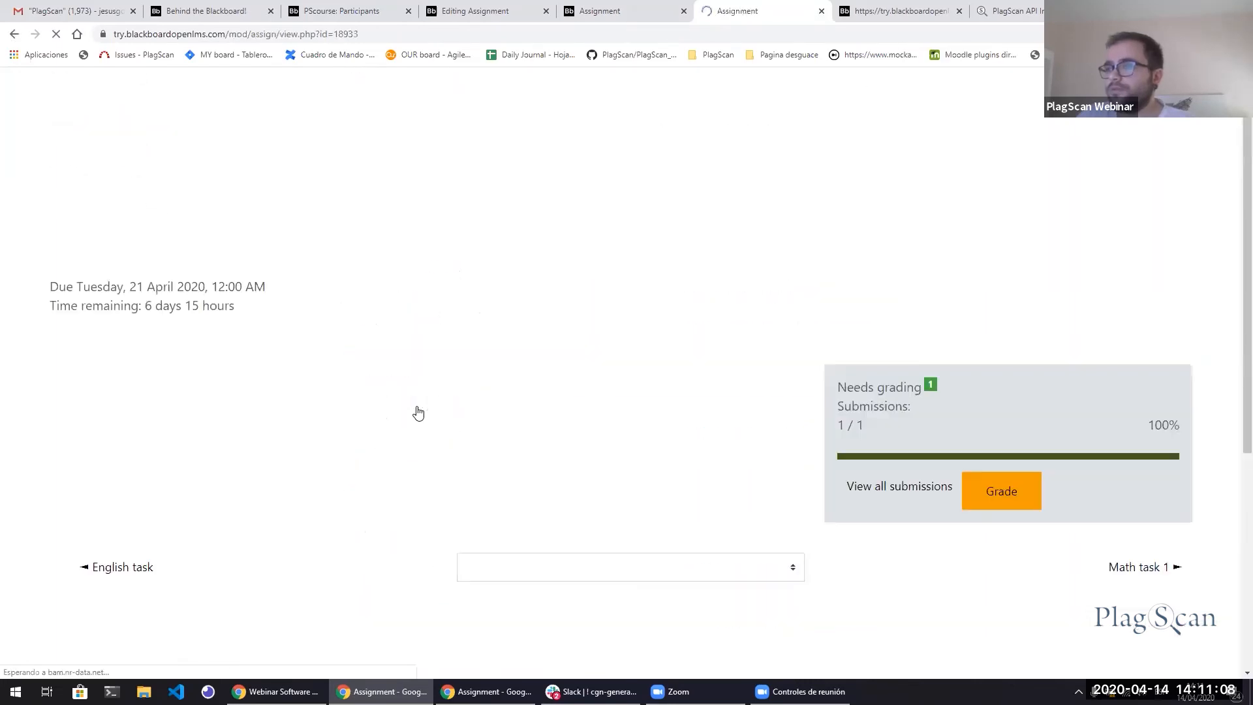
scroll(912, 404, down, 1)
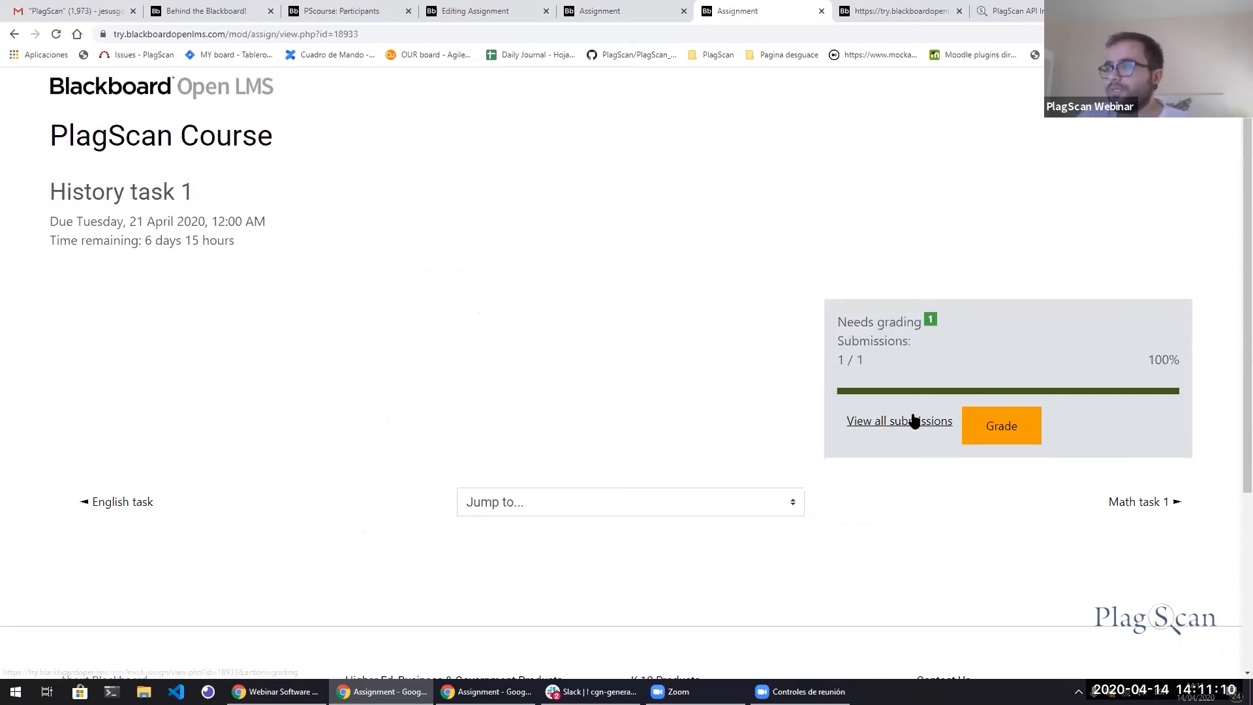
click(911, 420)
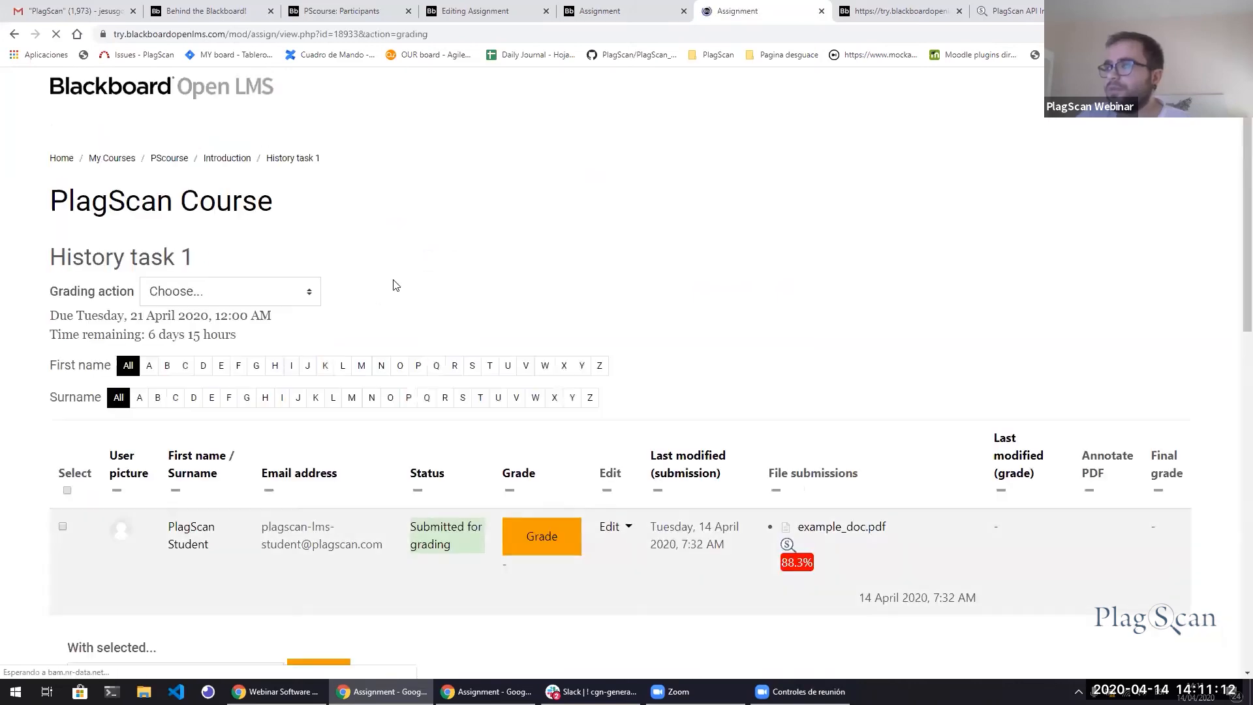
scroll(796, 456, down, 1)
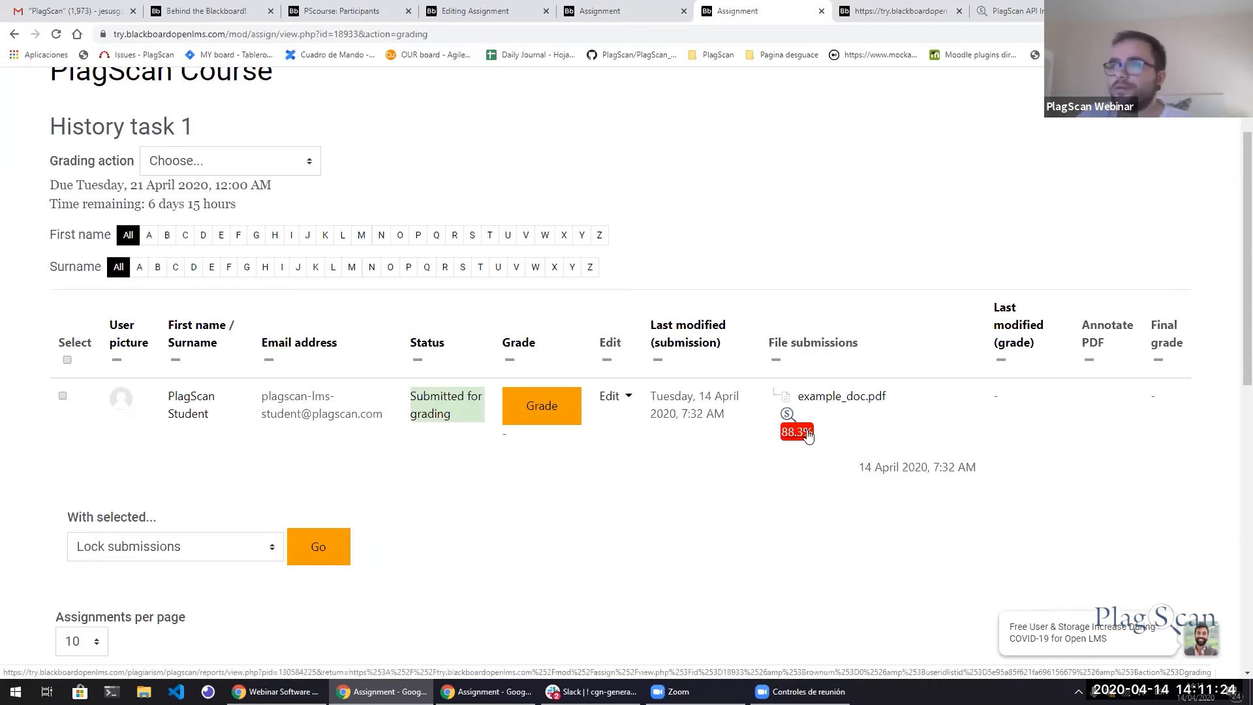
Open the PlagScan report of example_doc.pdf and exclude matching sources [0] and [19].
click(806, 434)
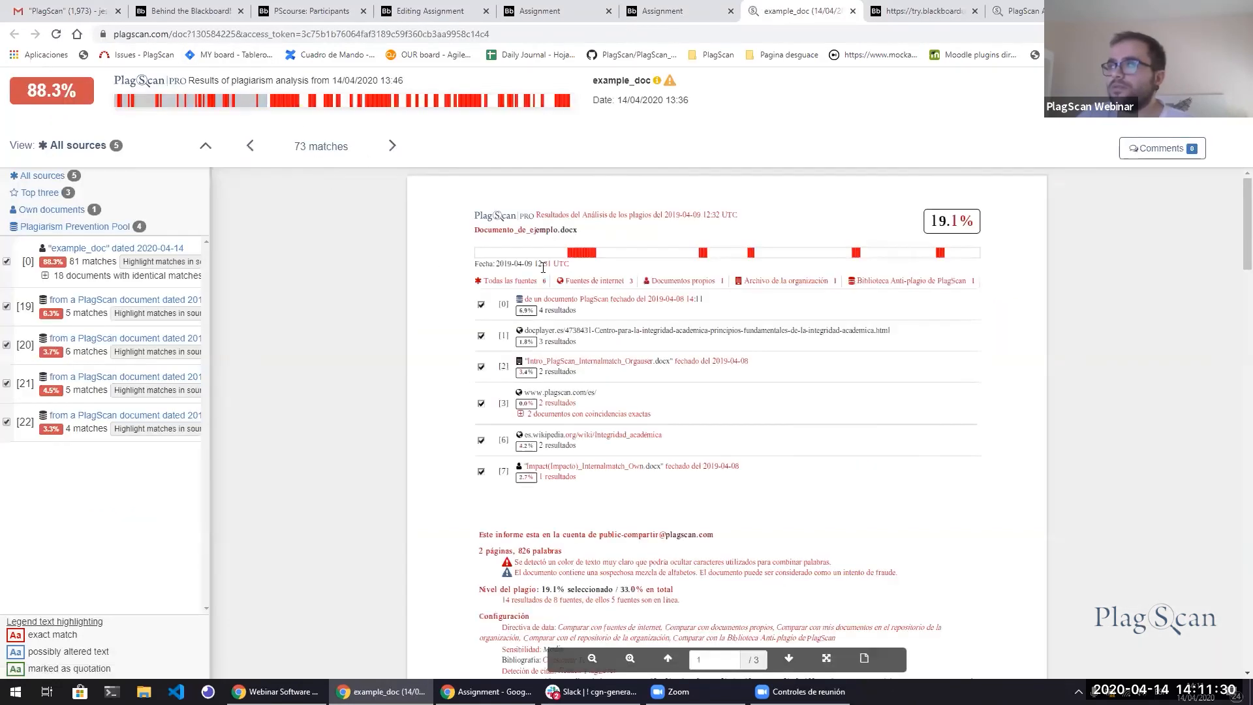
scroll(441, 273, down, 2)
scroll(440, 273, up, 2)
scroll(309, 186, down, 3)
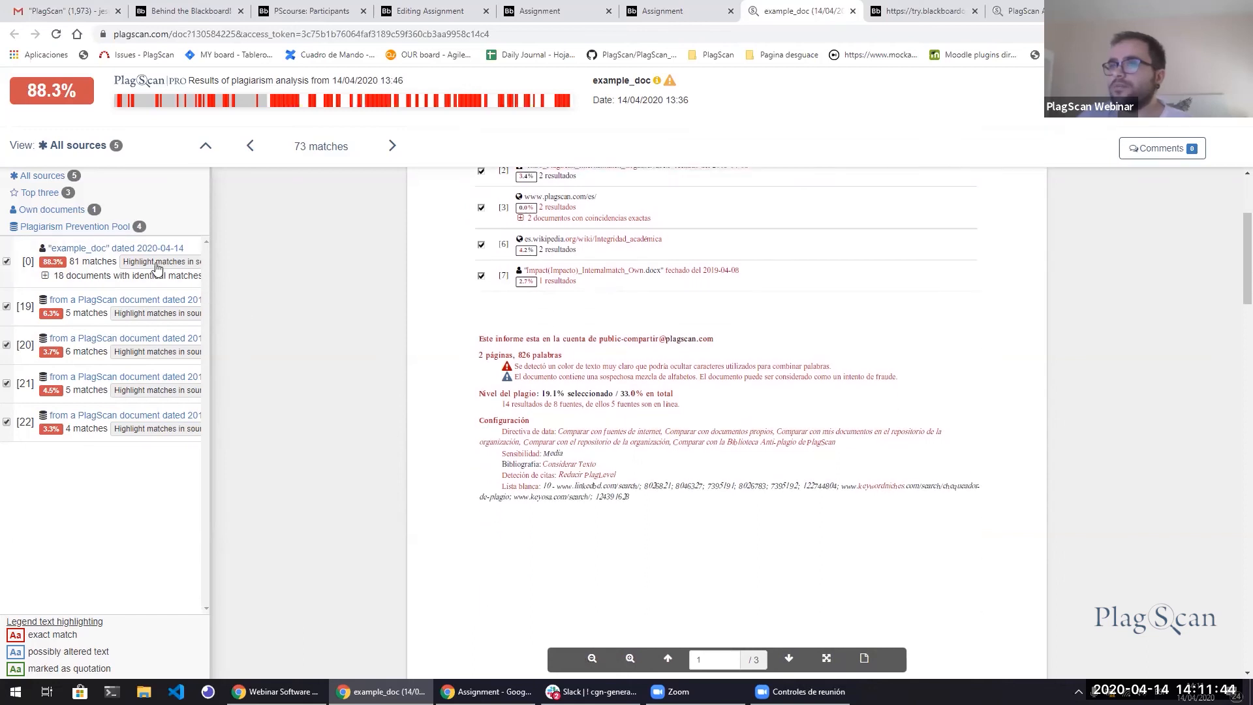
click(7, 261)
click(6, 306)
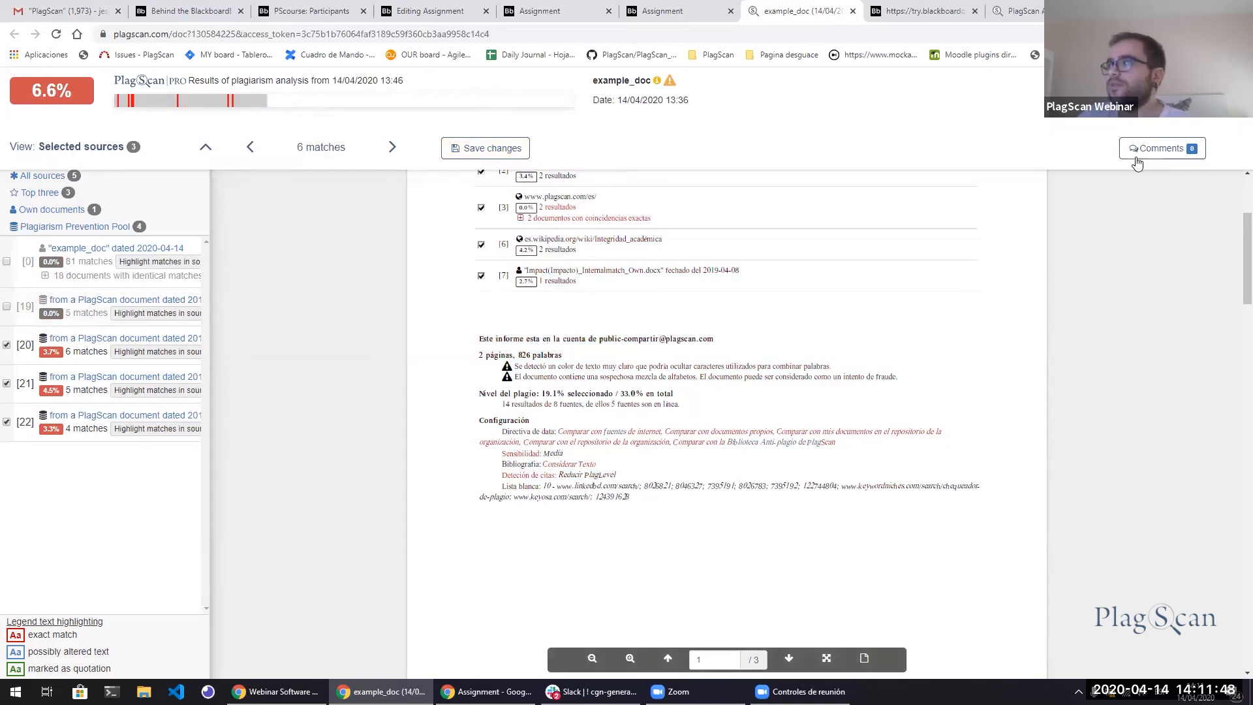
Attach the comment "this a comment" to the phrase "color de texto muy claro" in the report.
drag(680, 349, 602, 366)
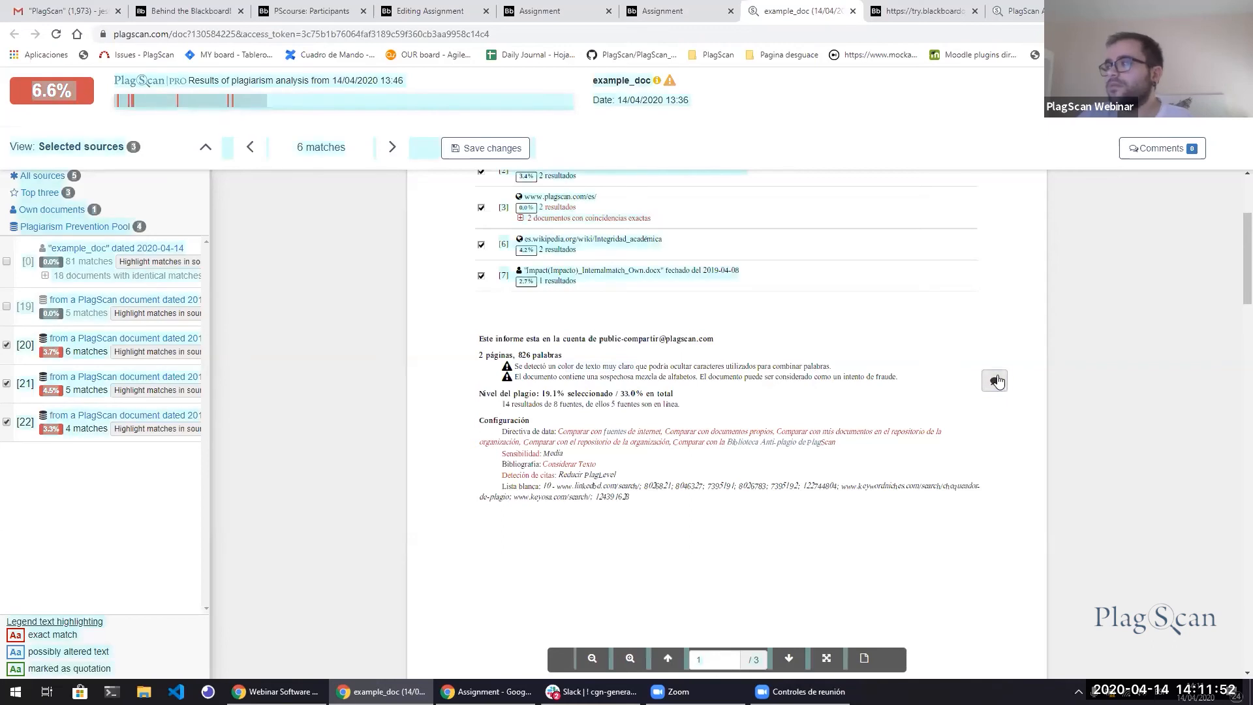
click(996, 374)
text(th)
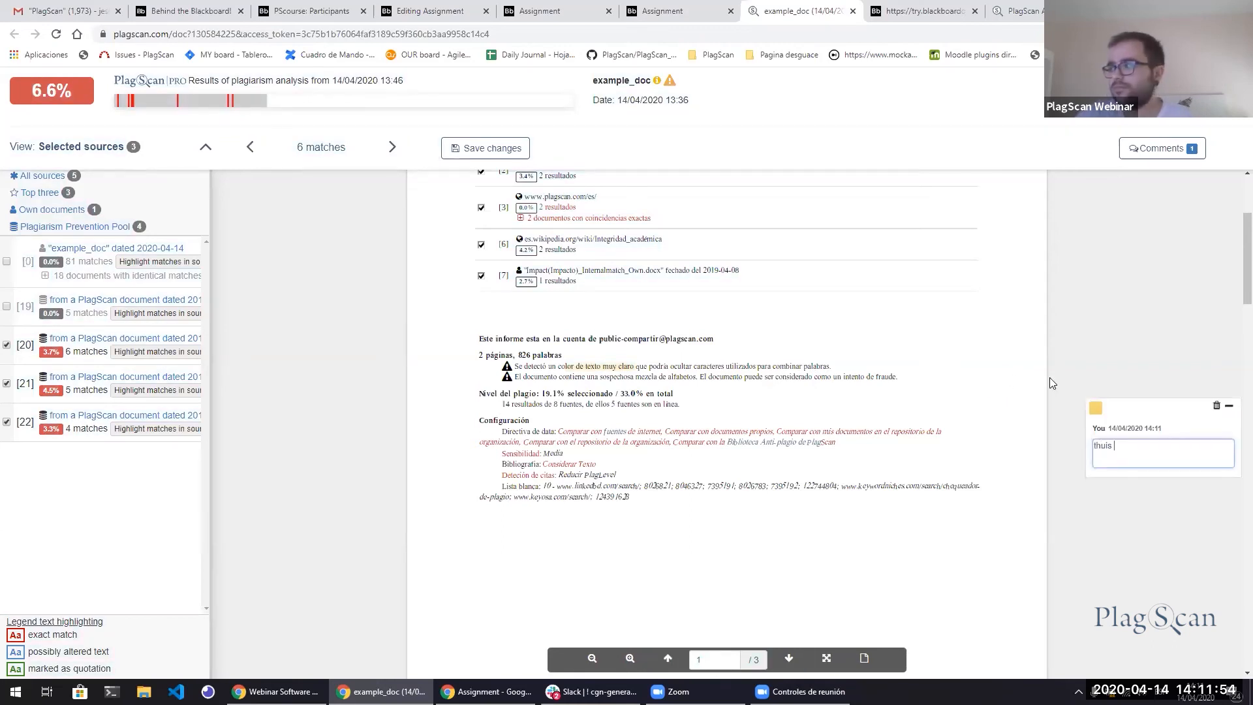
text(is a comment)
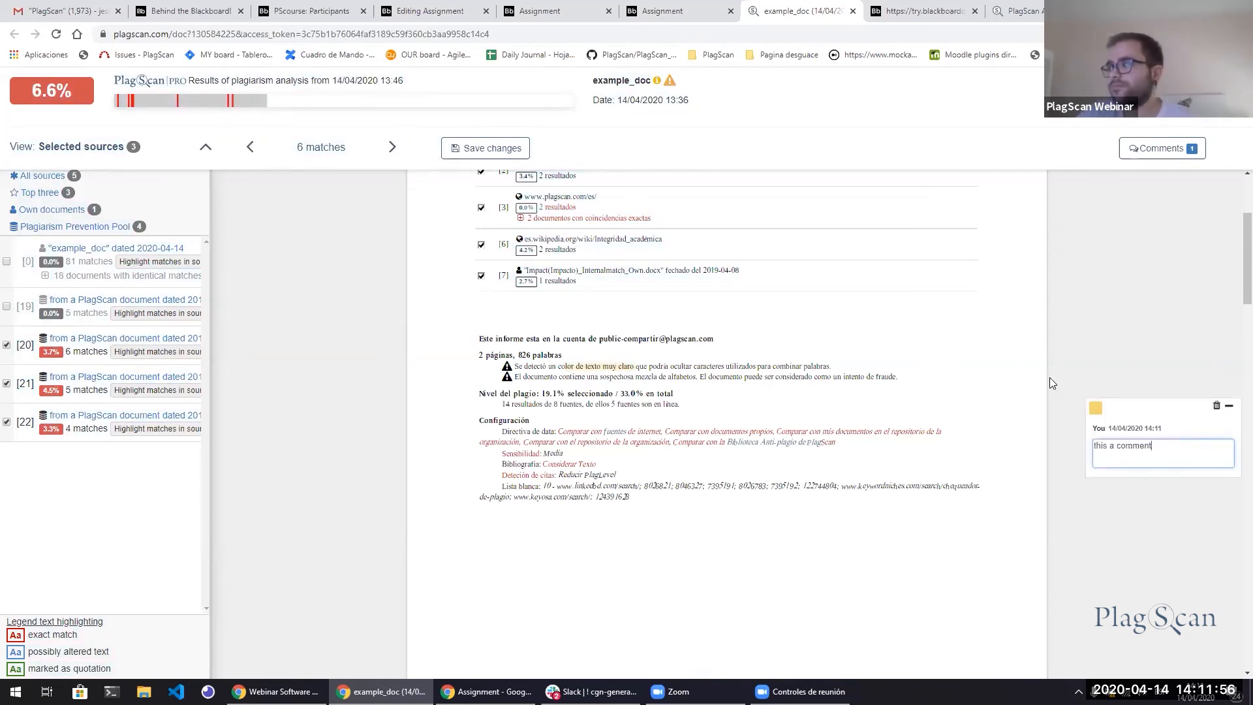
key(Return)
click(1018, 326)
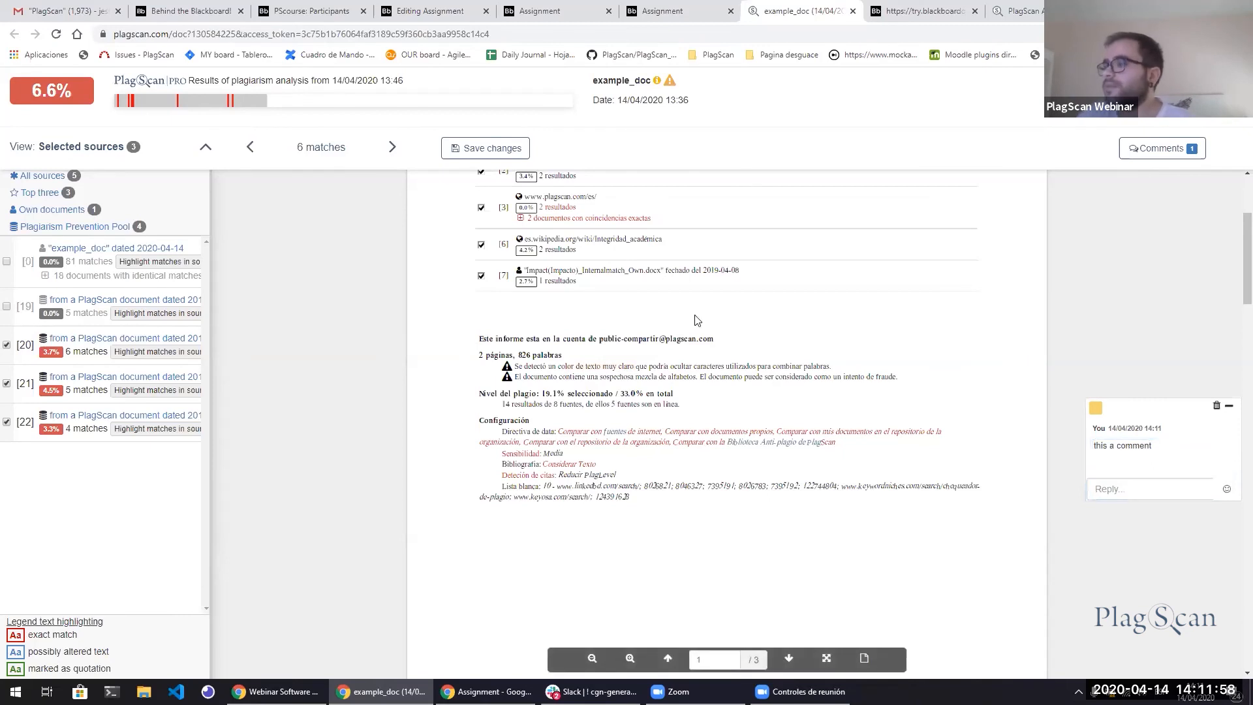
Switch to the student's browser window and open the PlagScan report of the example_doc.pdf submitted for Math task 1.
click(486, 691)
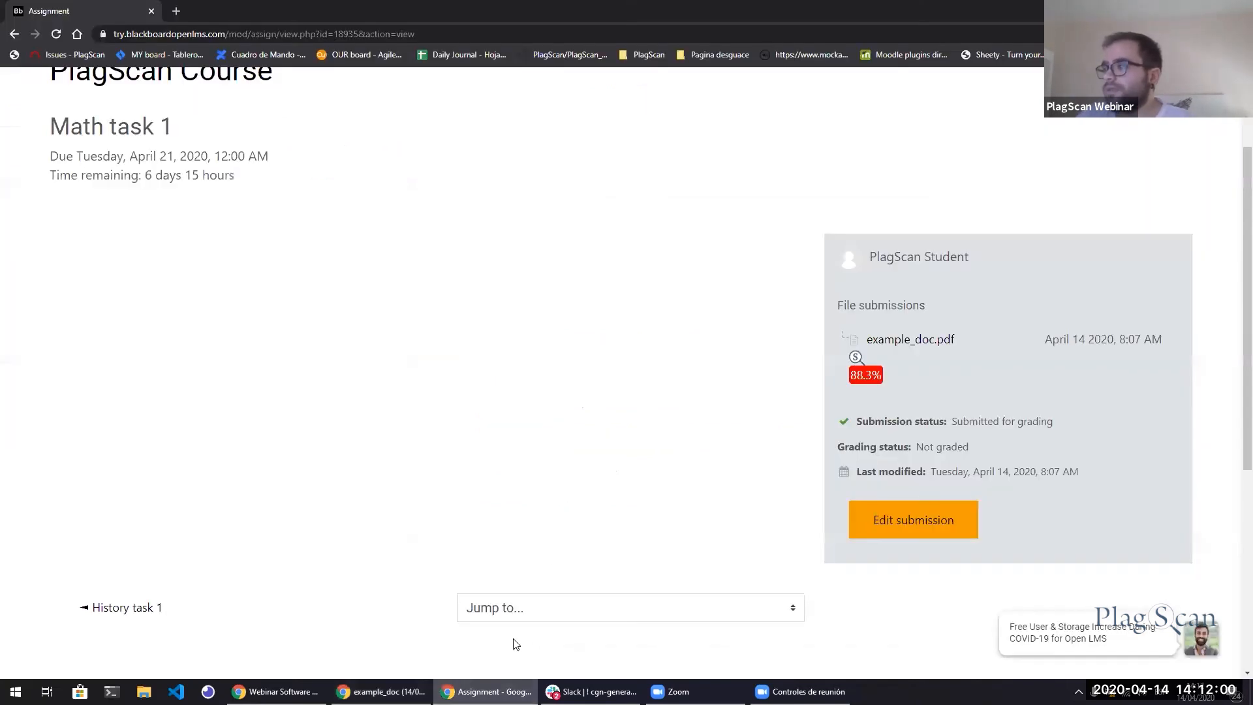
scroll(867, 445, up, 2)
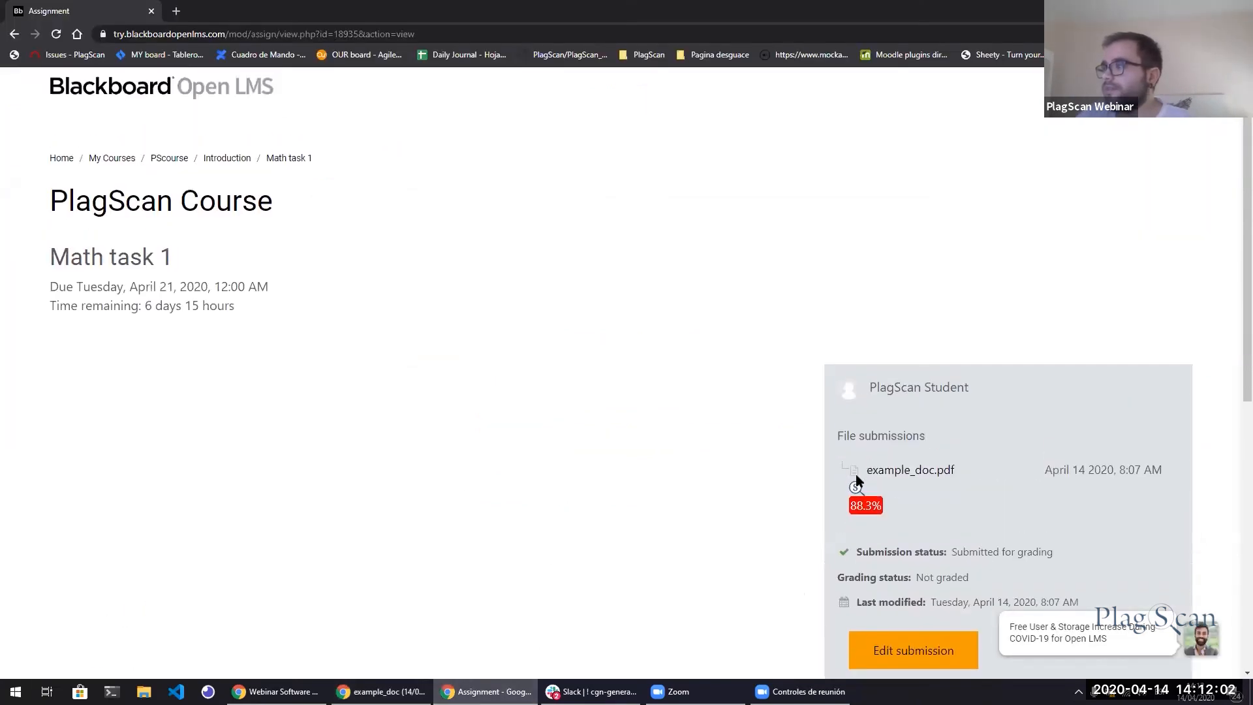
scroll(856, 474, down, 1)
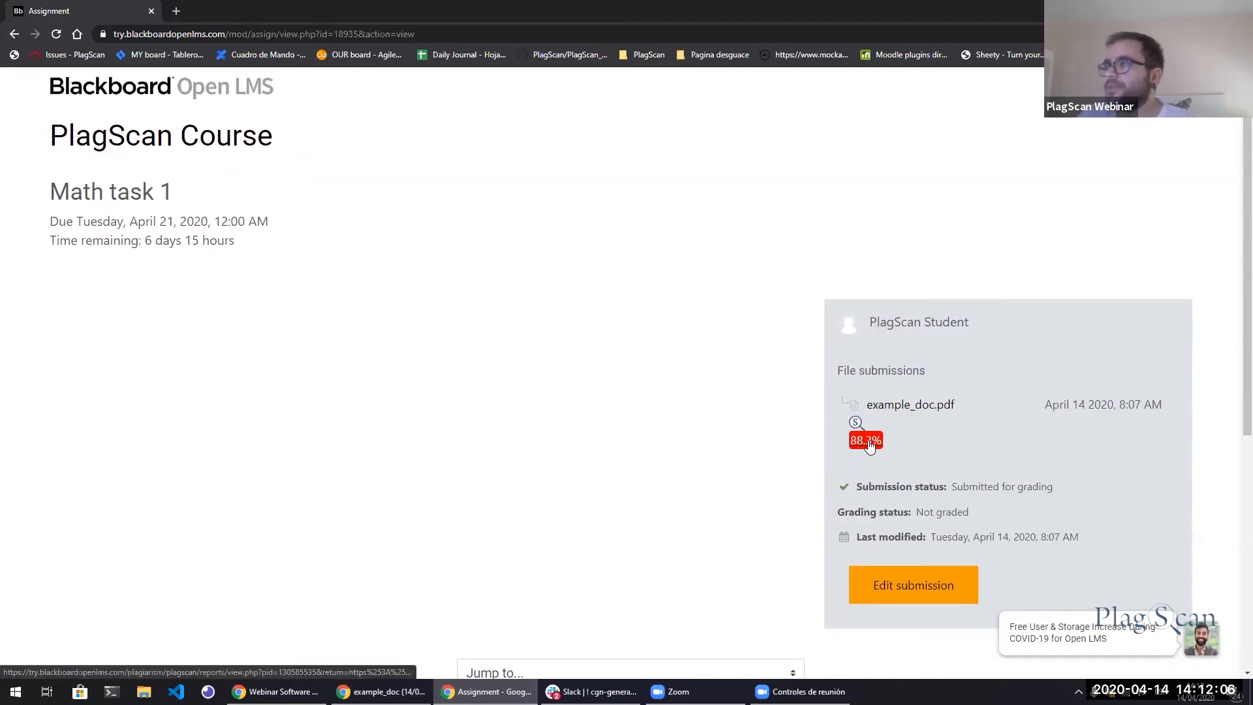
click(868, 445)
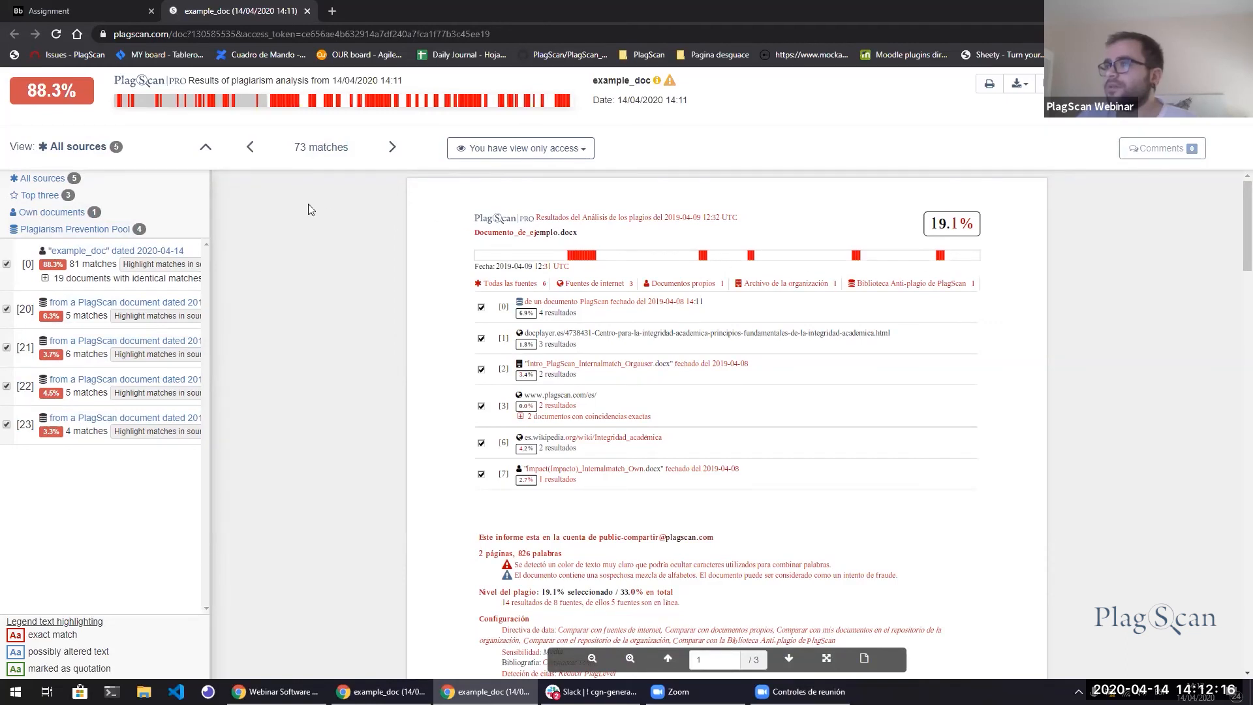
Look over the student's report and check its view-only access options.
scroll(237, 216, down, 1)
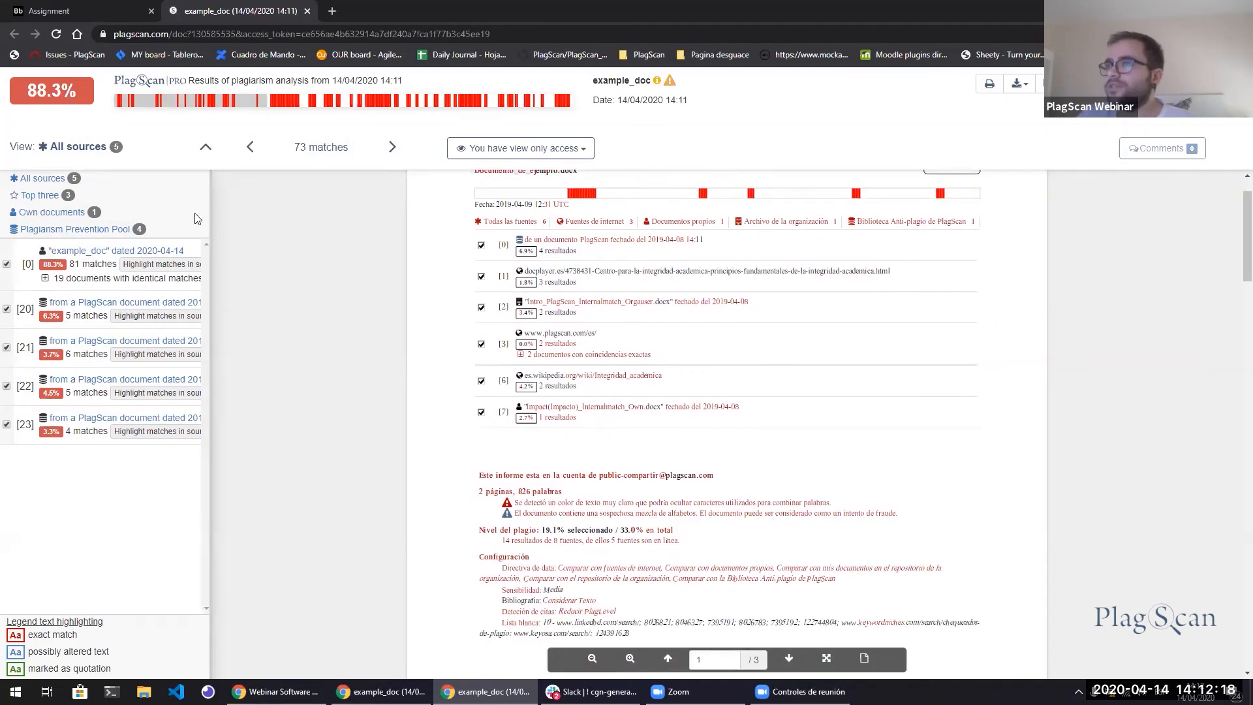
scroll(198, 219, up, 1)
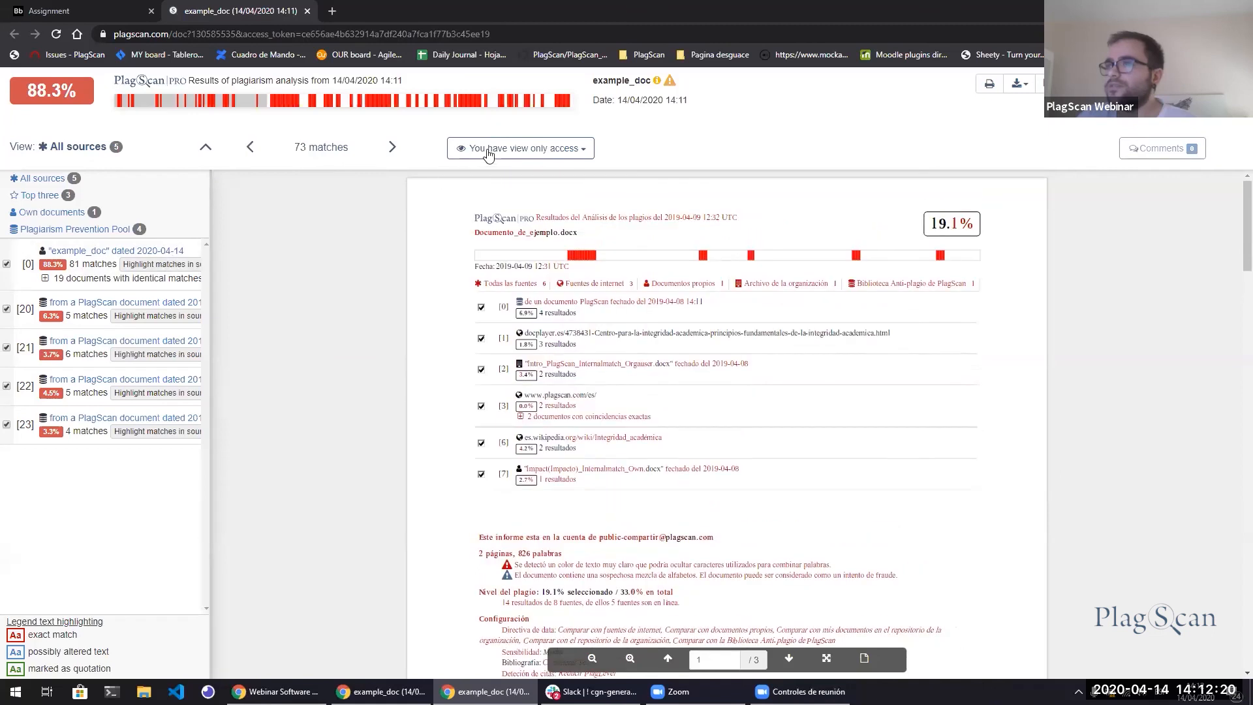
click(512, 151)
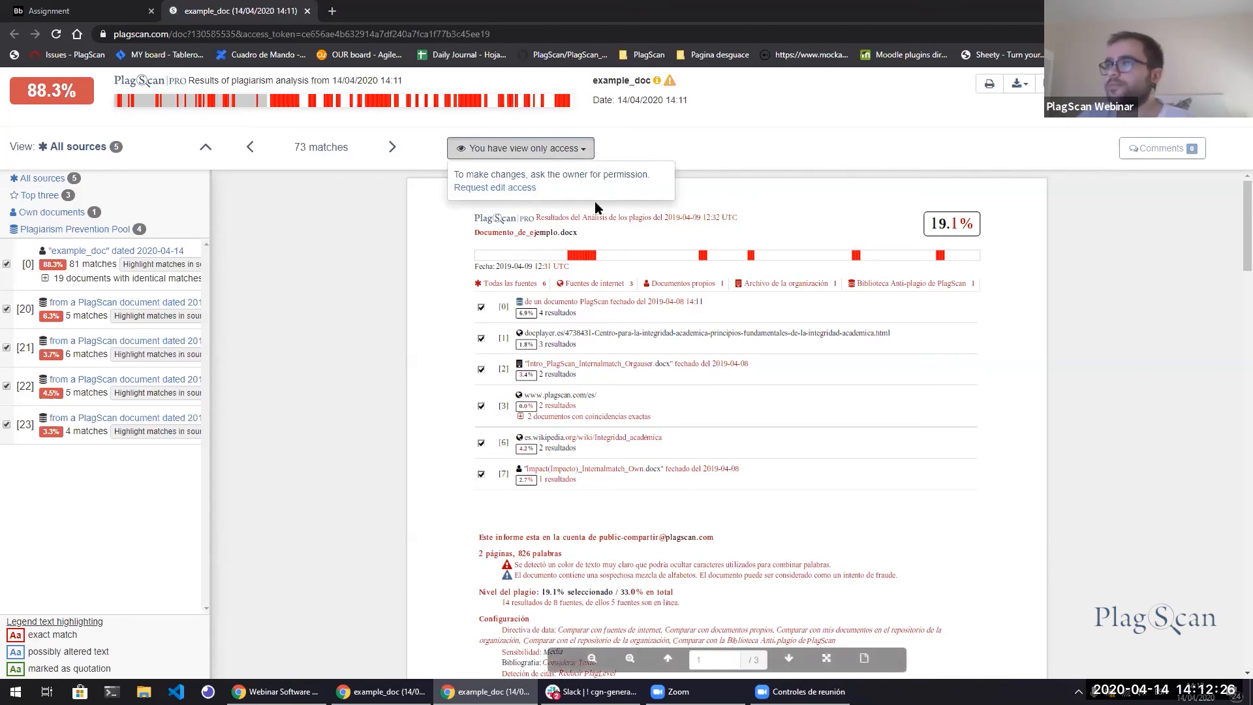
click(311, 268)
scroll(485, 315, down, 1)
scroll(484, 315, down, 3)
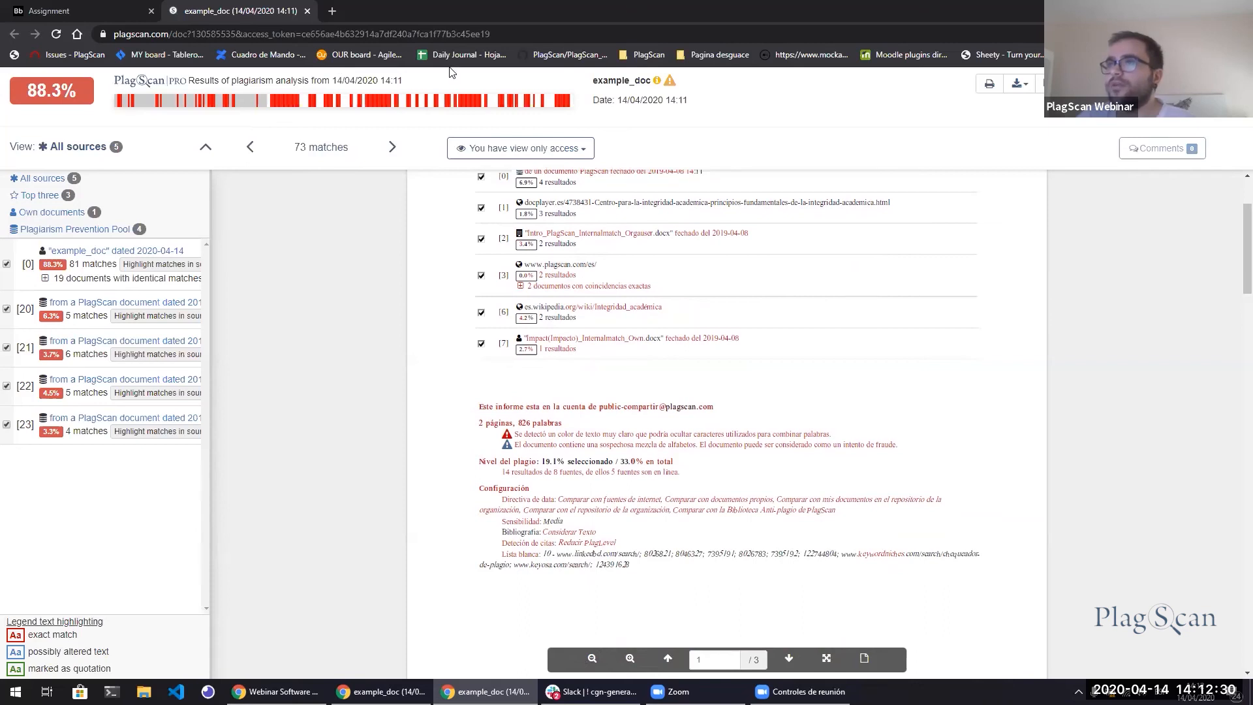
Return to the teacher's browser window and log in as PlagScan Teacher from the course participants' profiles.
click(381, 692)
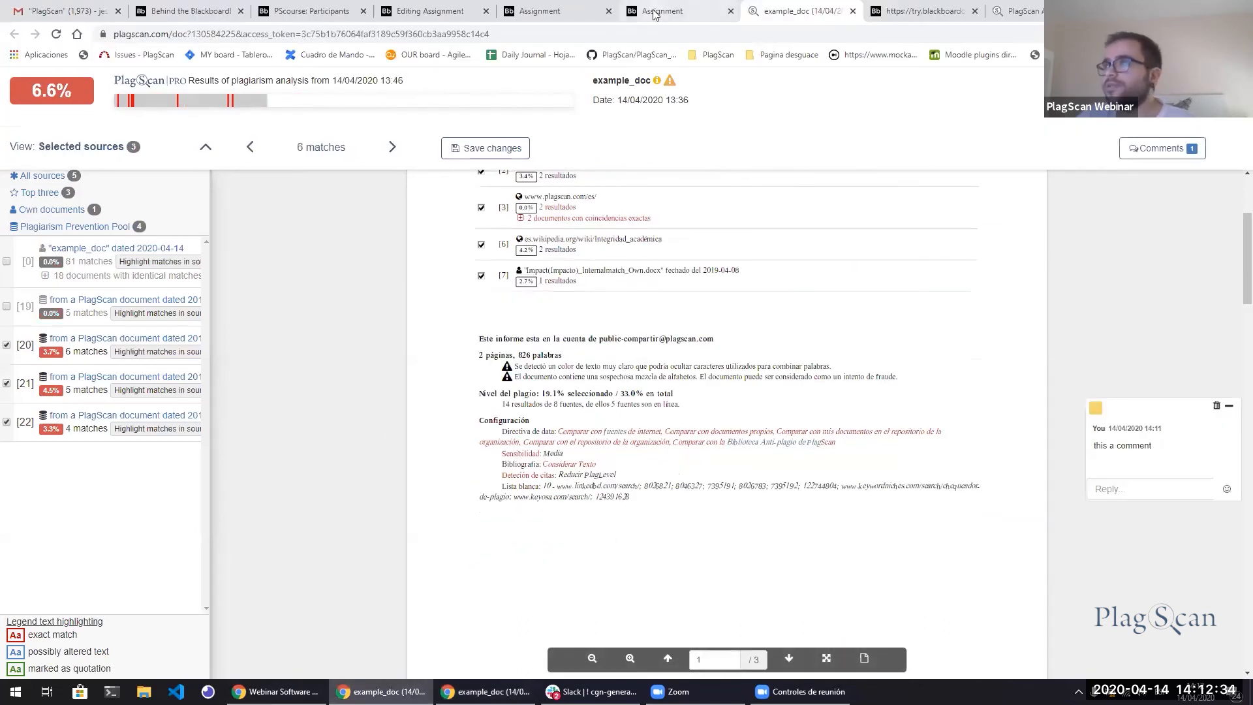
click(655, 14)
click(542, 12)
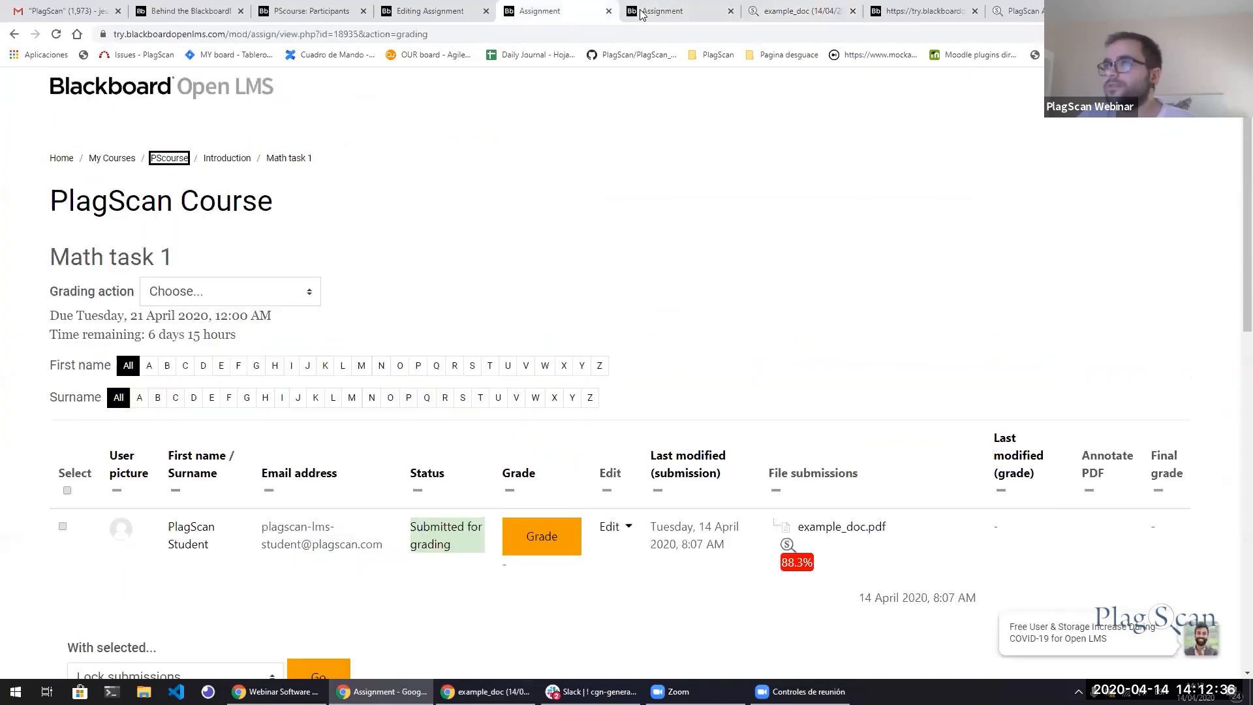
click(431, 11)
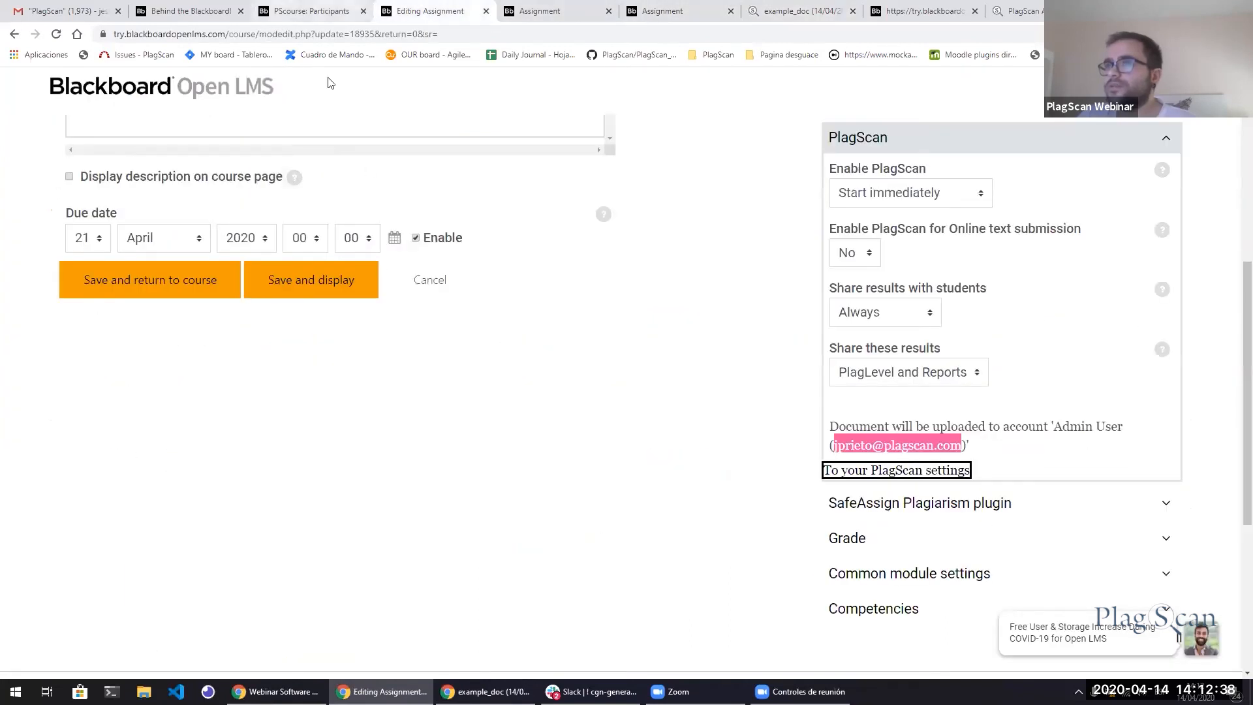
click(312, 12)
scroll(262, 311, down, 3)
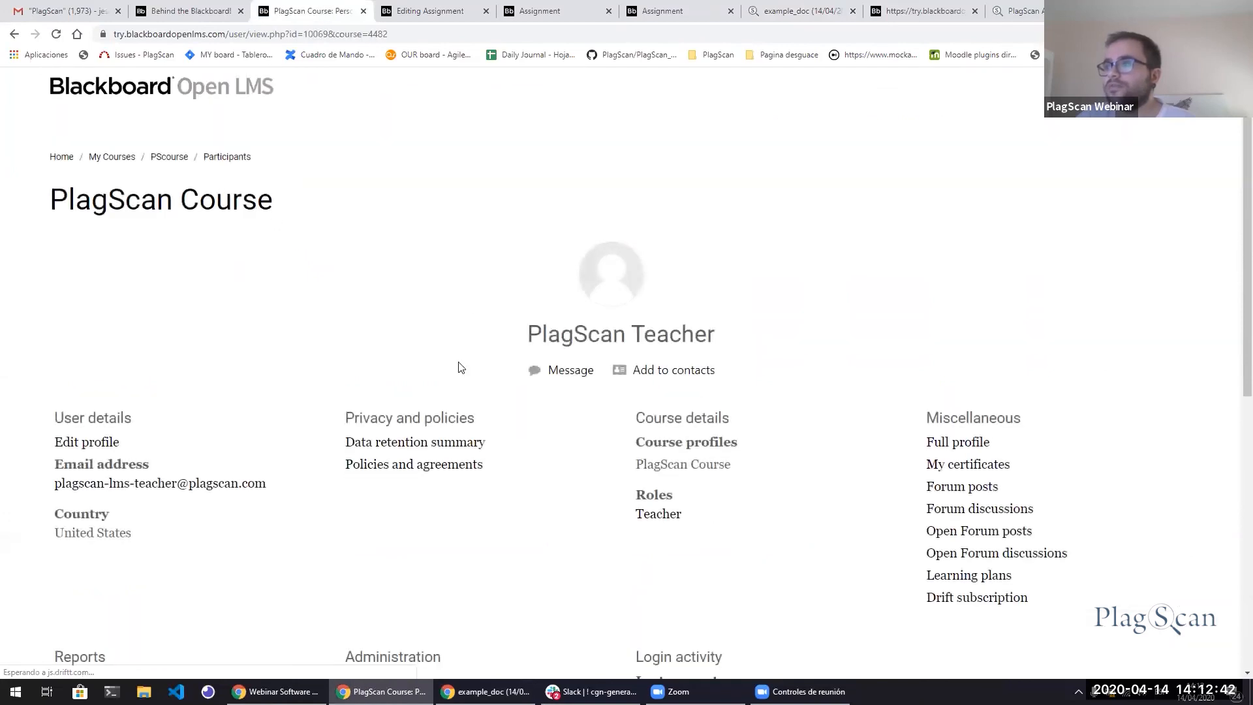
scroll(459, 368, down, 5)
click(372, 378)
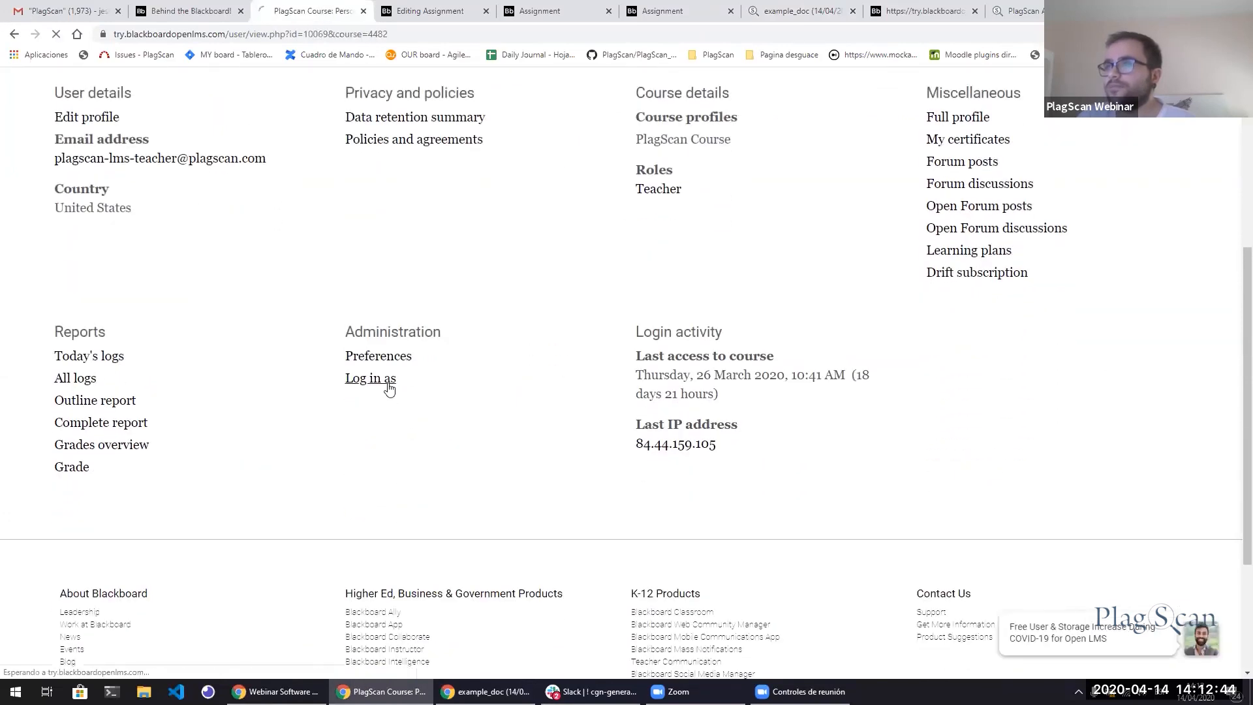
click(608, 362)
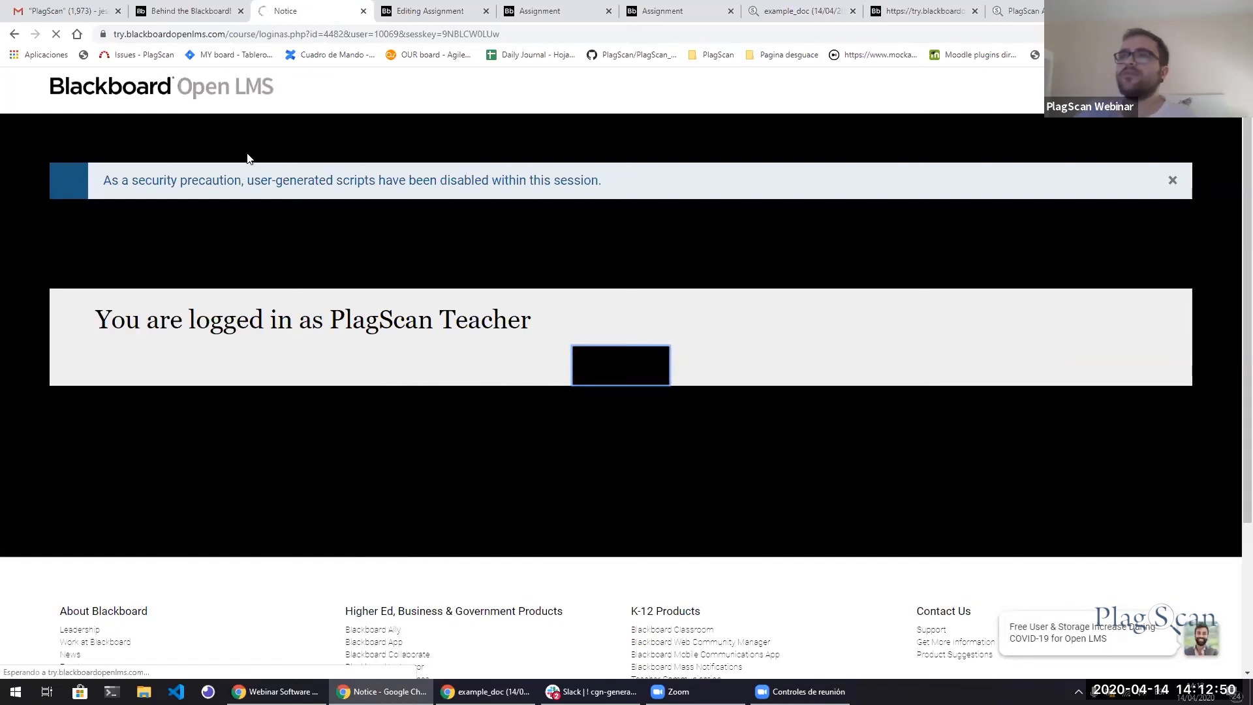
Open Math task 1 from the course page and display all of its submissions.
scroll(297, 240, down, 8)
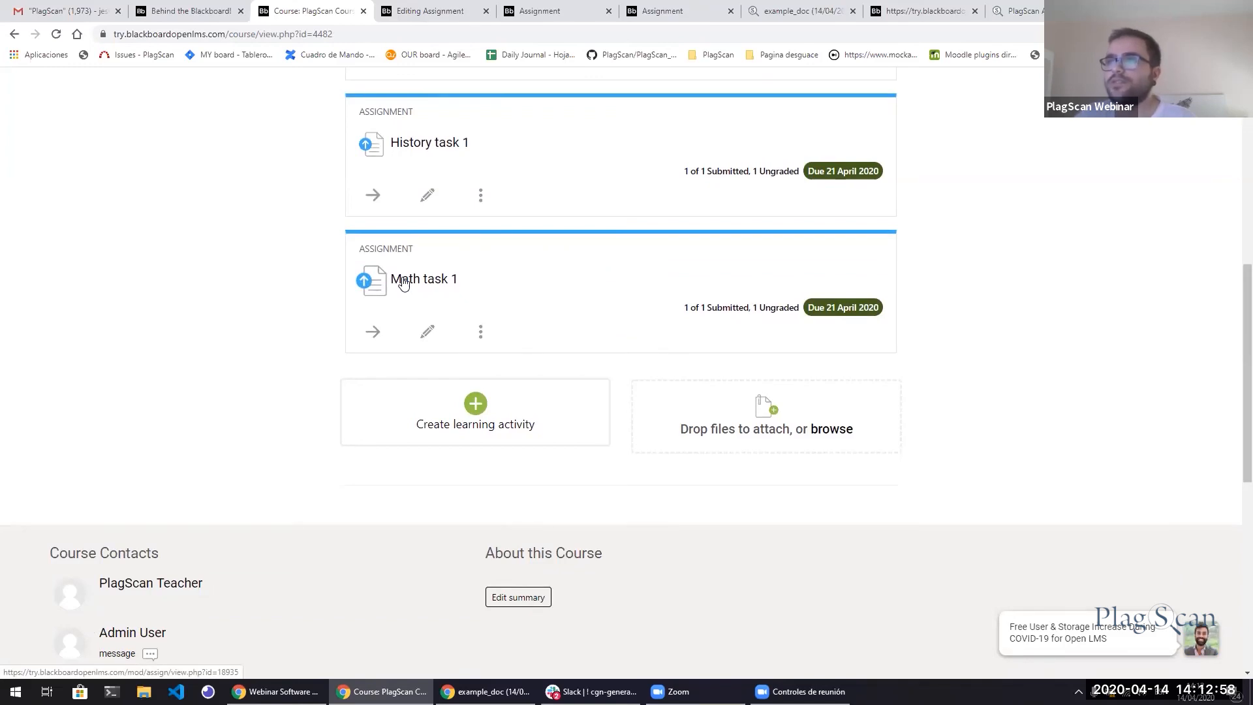
click(403, 282)
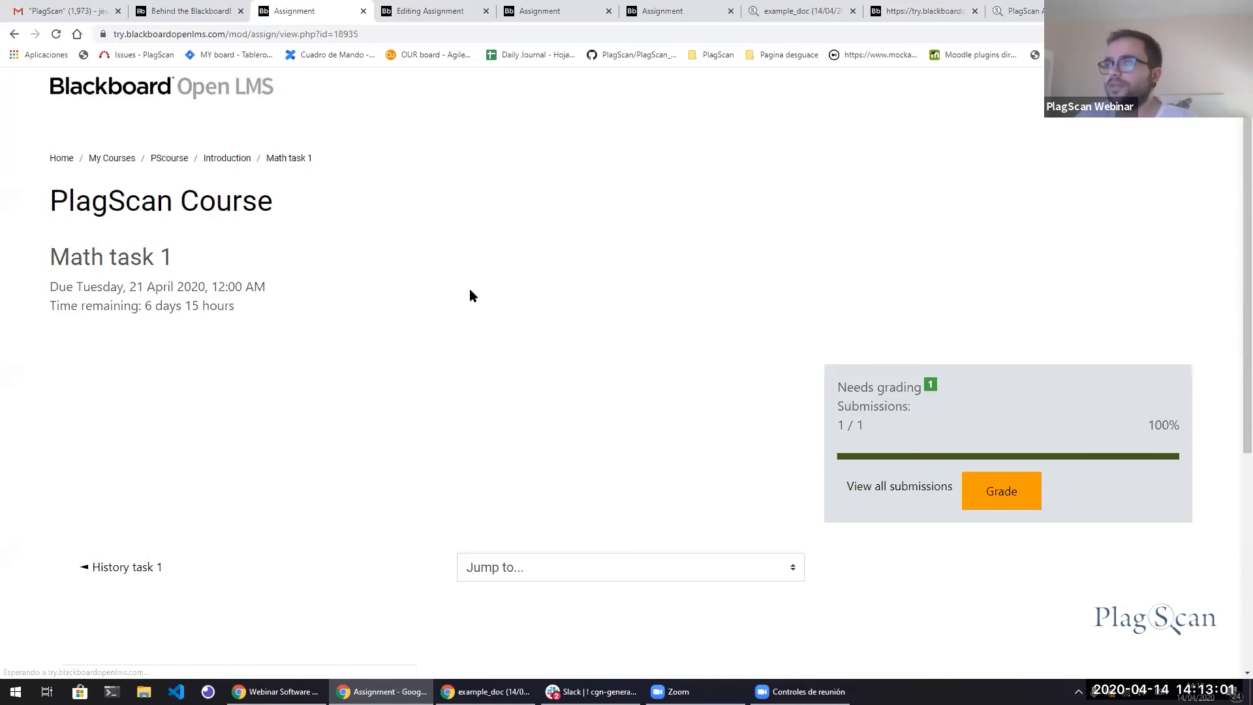
scroll(849, 421, down, 1)
click(851, 420)
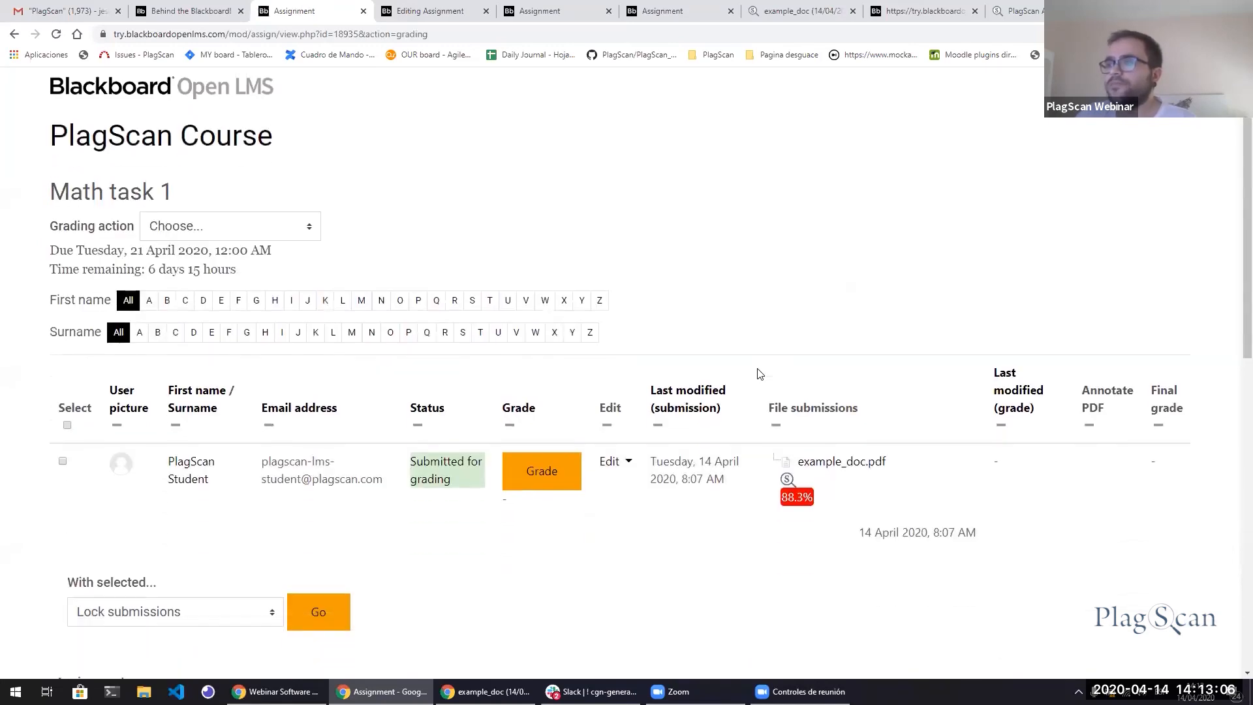
scroll(476, 302, down, 1)
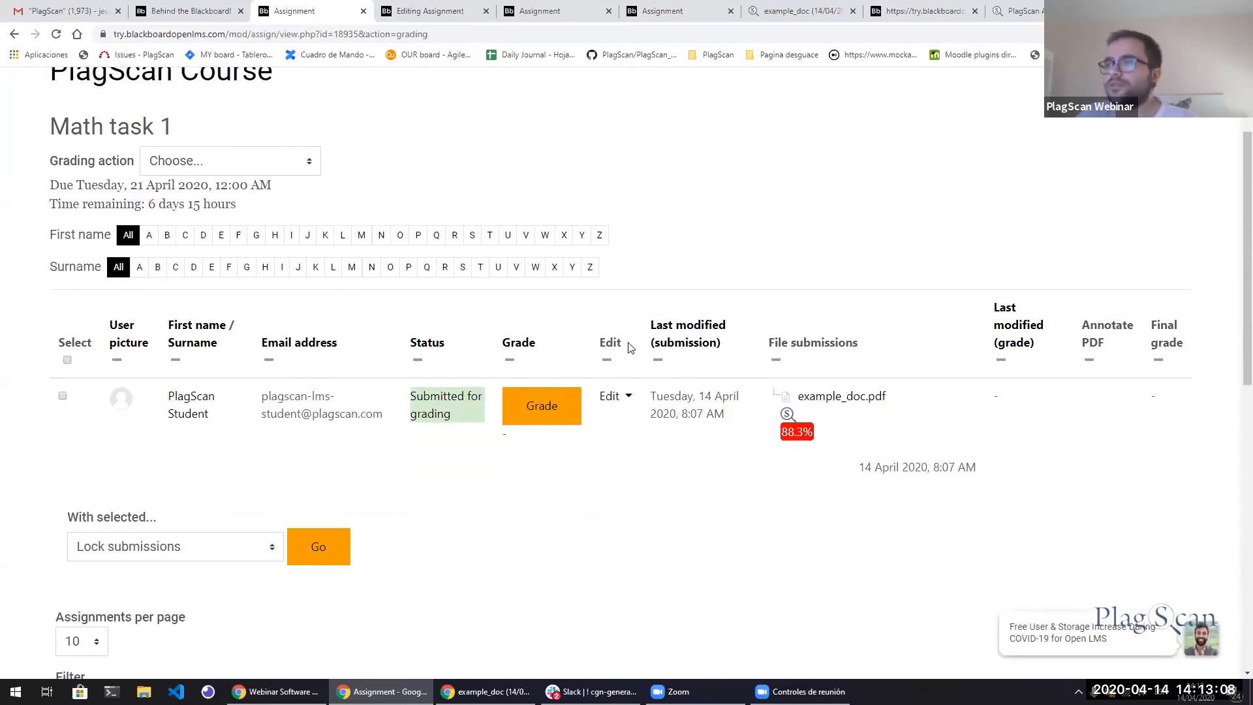
Open the PlagScan report of example_doc.pdf from the Math task 1 submissions and look it over.
click(796, 432)
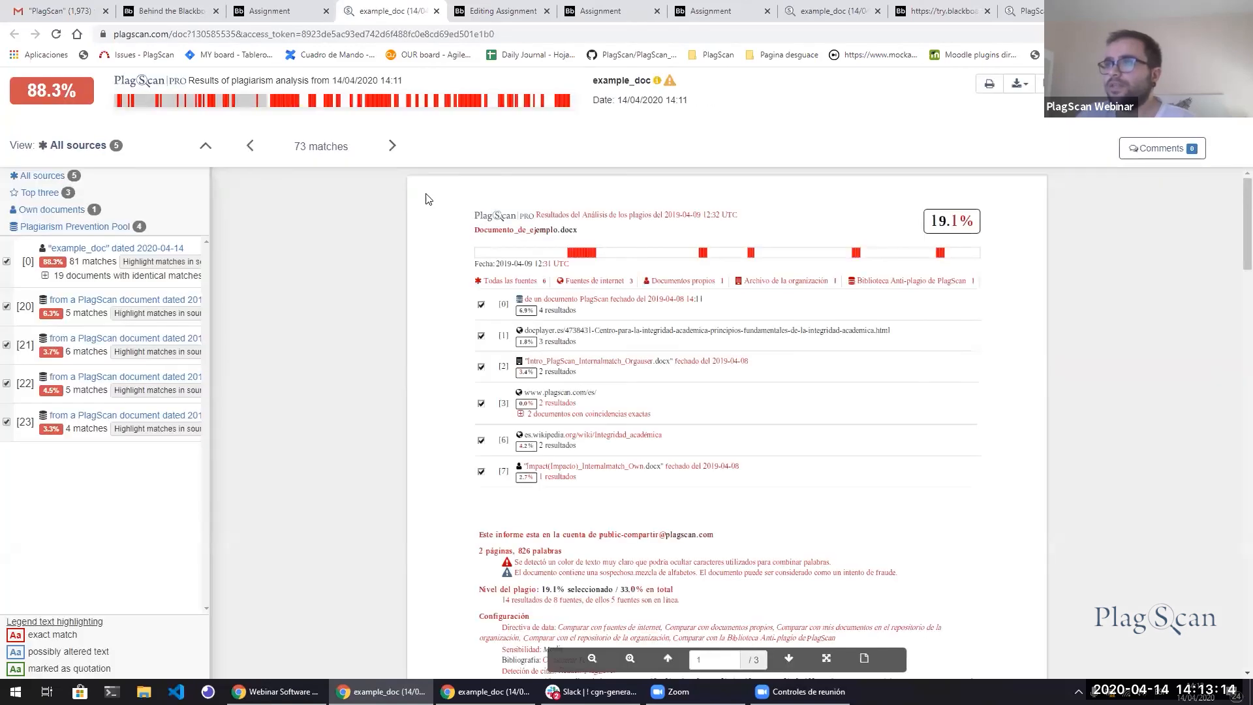
scroll(274, 213, down, 1)
scroll(380, 239, up, 1)
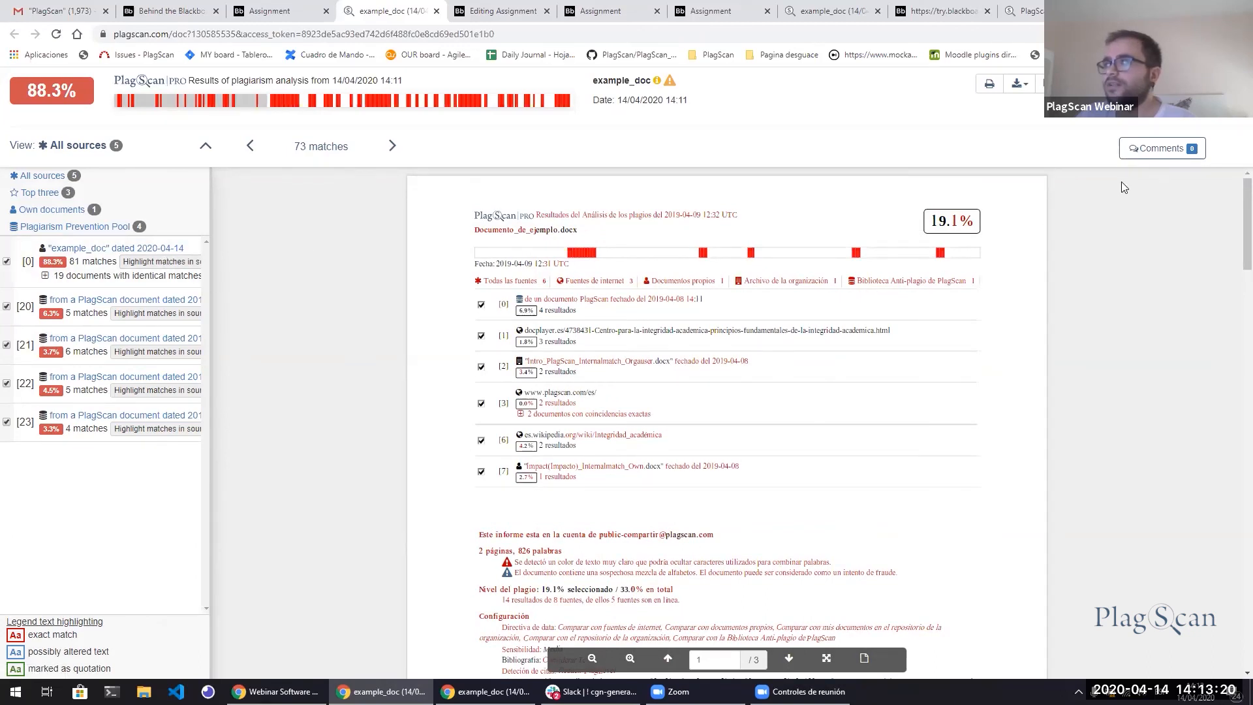
Attach the comment "this is another comment" to part of source [1]'s docplayer.es link in the document and save the report changes.
click(662, 331)
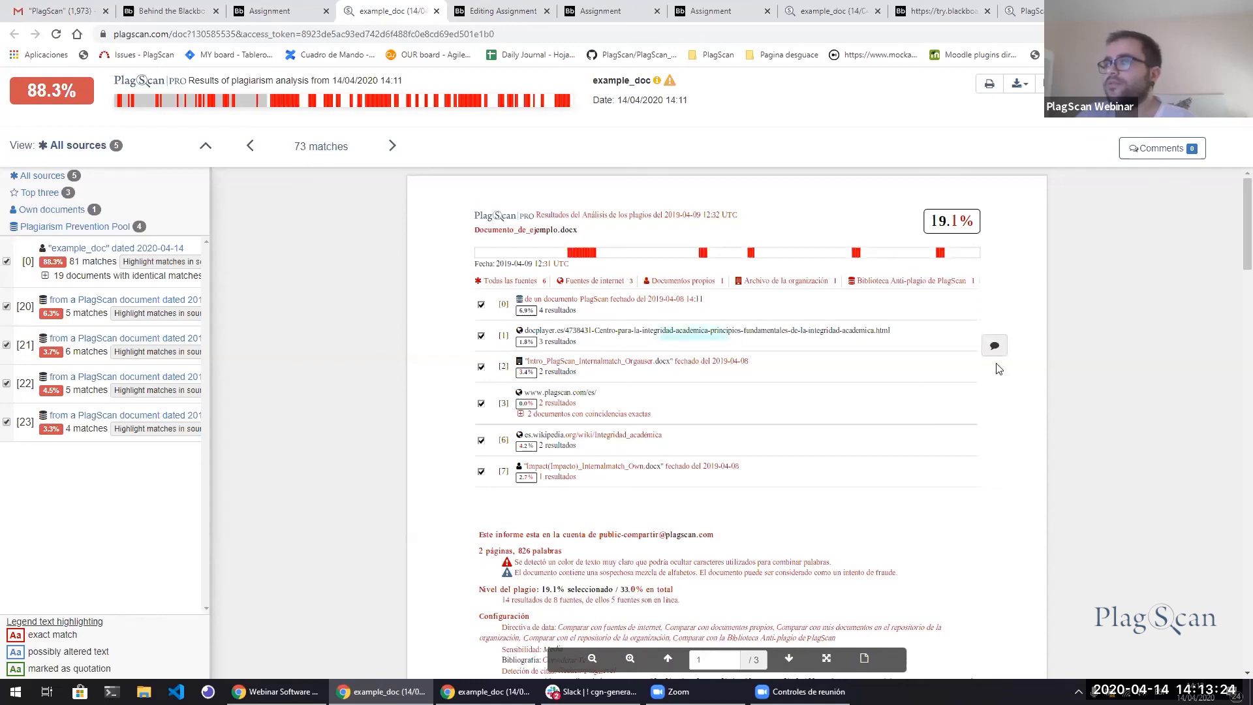
click(994, 347)
text(this is anothe)
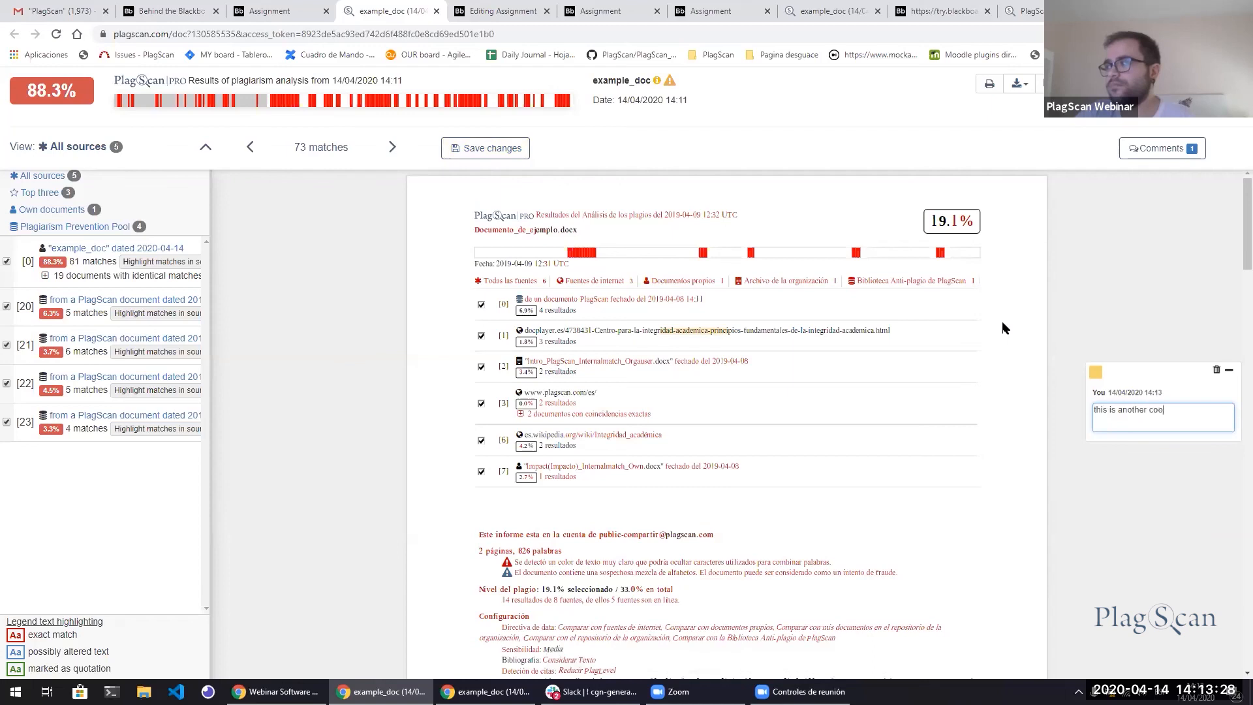
text(r comment)
key(Return)
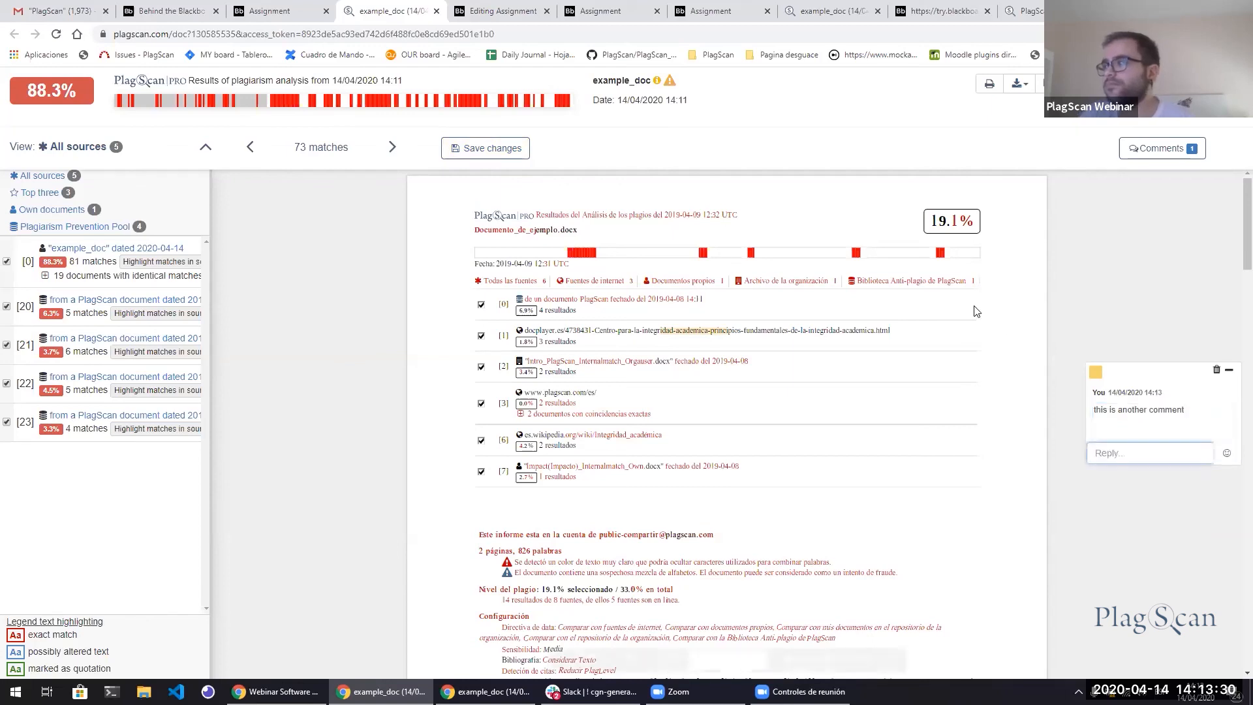
scroll(972, 401, down, 3)
scroll(965, 395, up, 3)
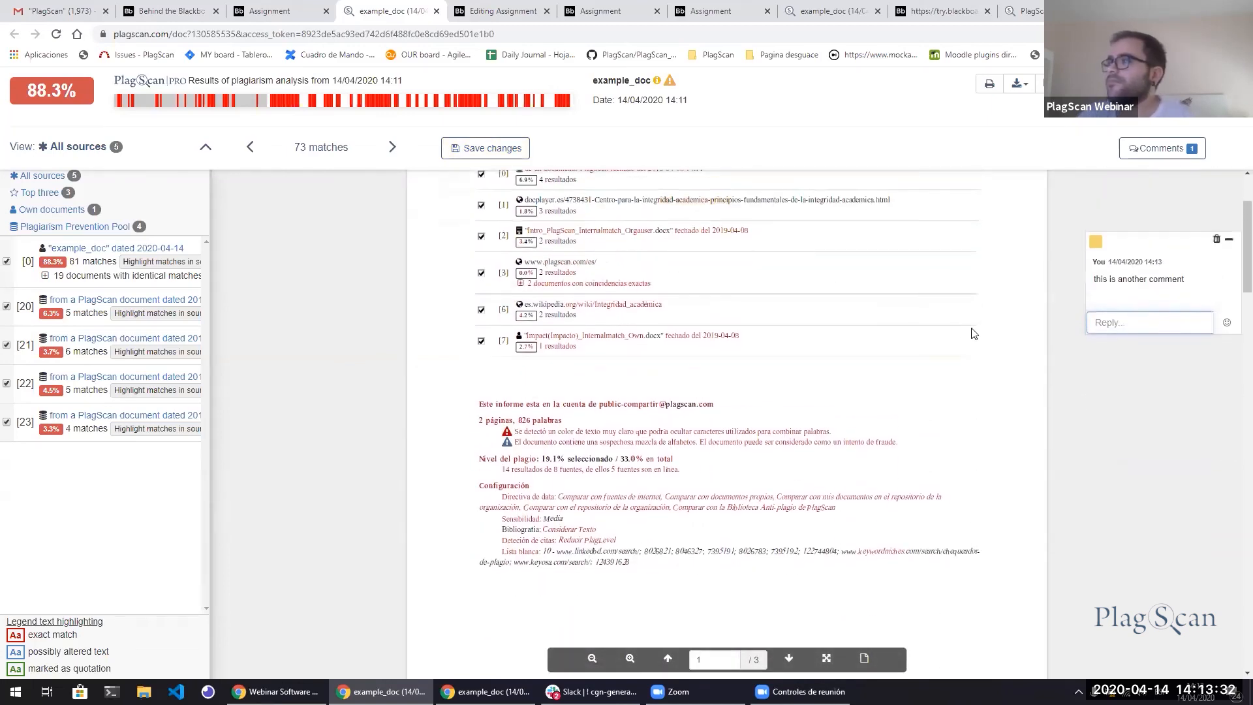
click(492, 148)
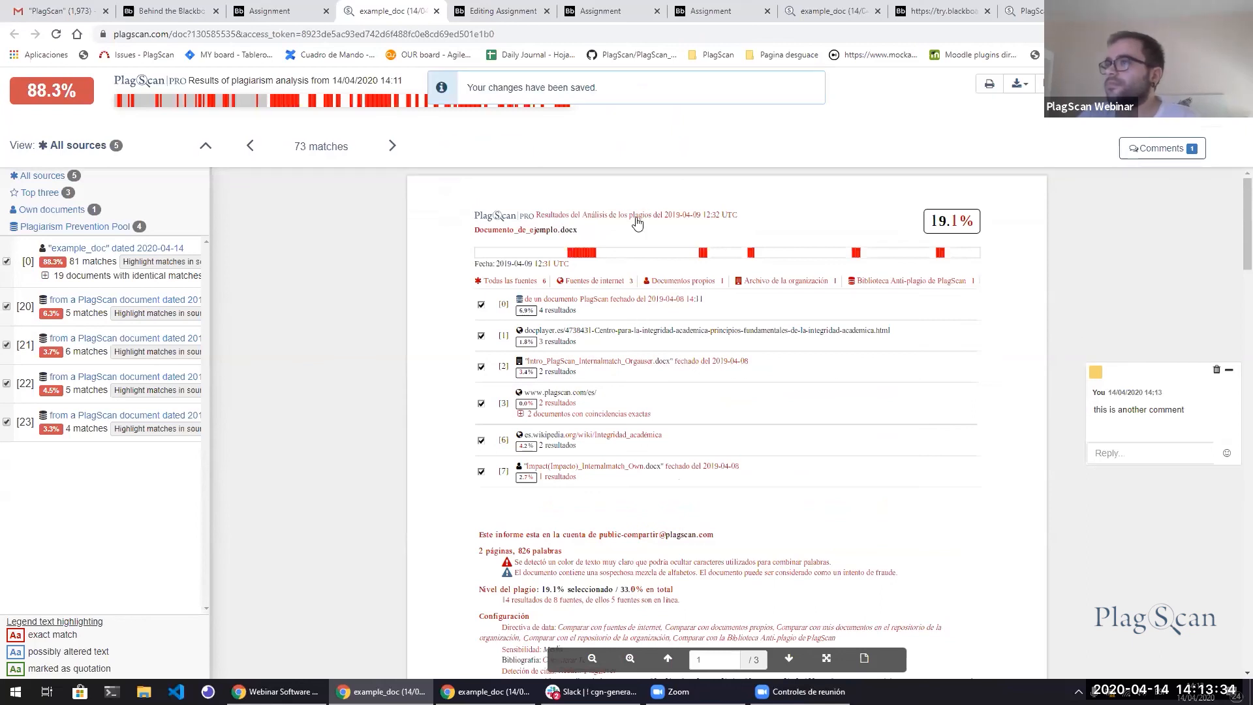
Return to the Math task 1 submissions list and look over the submission row.
key(ctrl+shift+Tab)
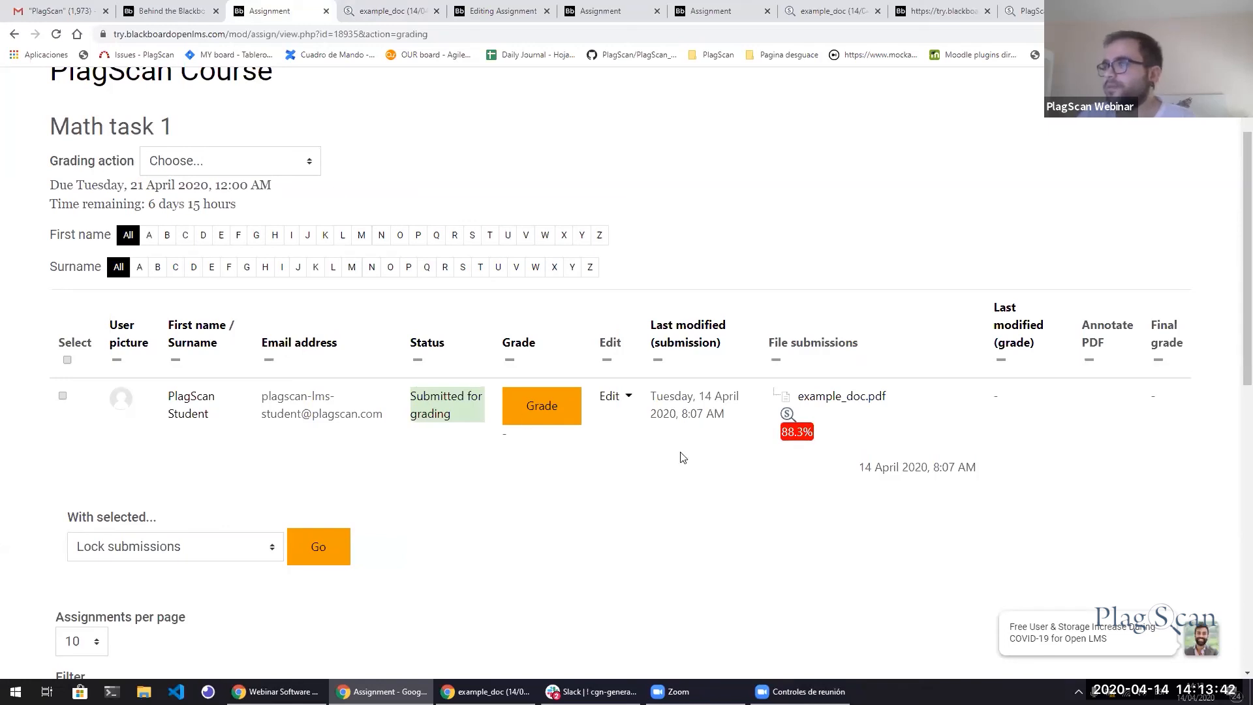
scroll(676, 455, up, 2)
scroll(620, 424, down, 2)
scroll(614, 453, up, 2)
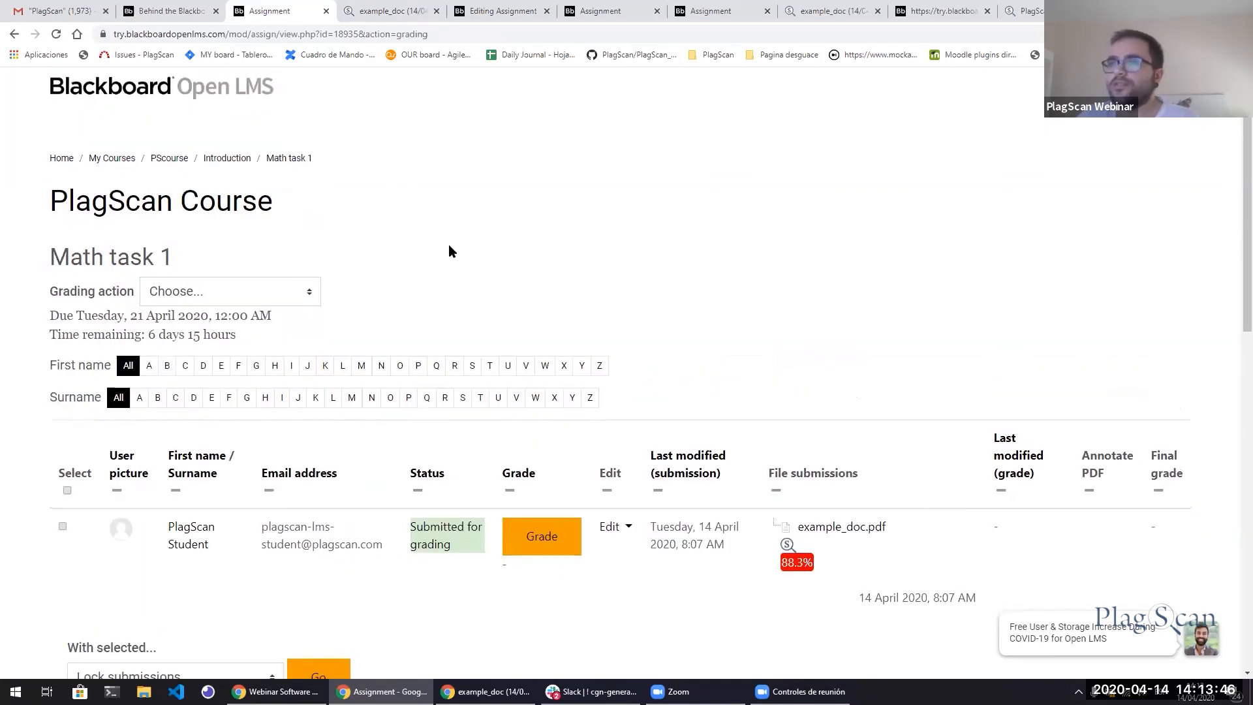